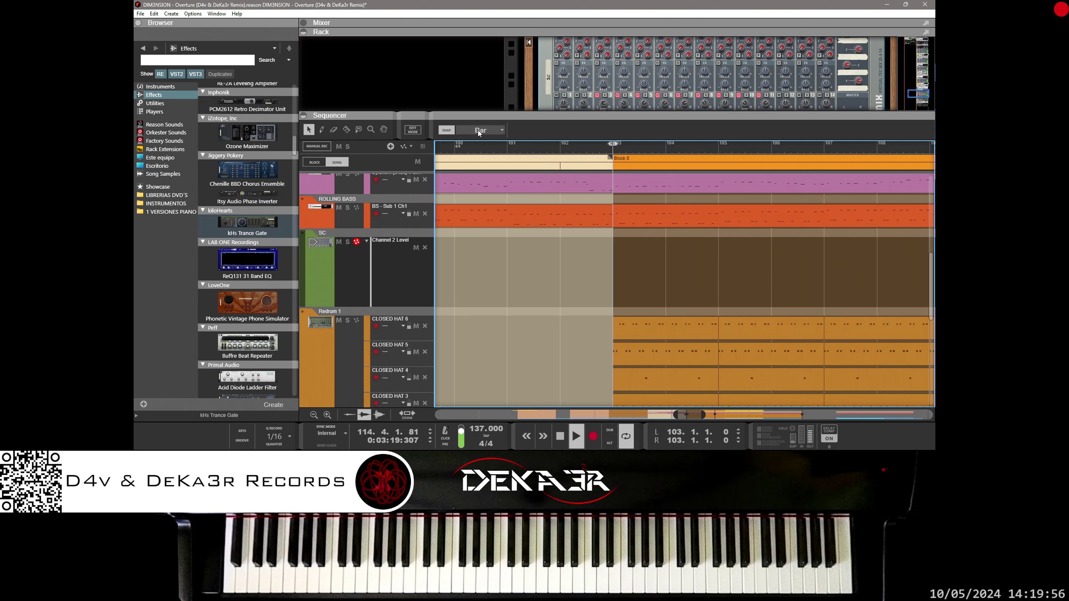
- Set the sequencer snap to 1/8 and the loop to one beat, from 103.1.1 to 103.2.1
click(478, 131)
click(484, 175)
drag(609, 144, 621, 147)
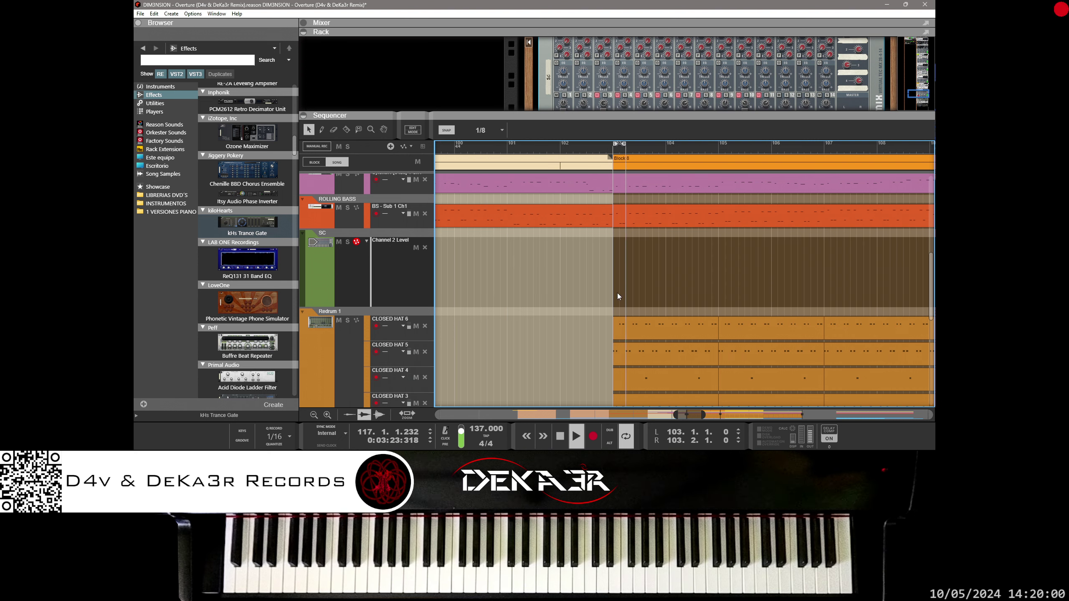
mouse_move(702, 417)
mouse_down()
mouse_move(684, 415)
mouse_move(692, 416)
mouse_up()
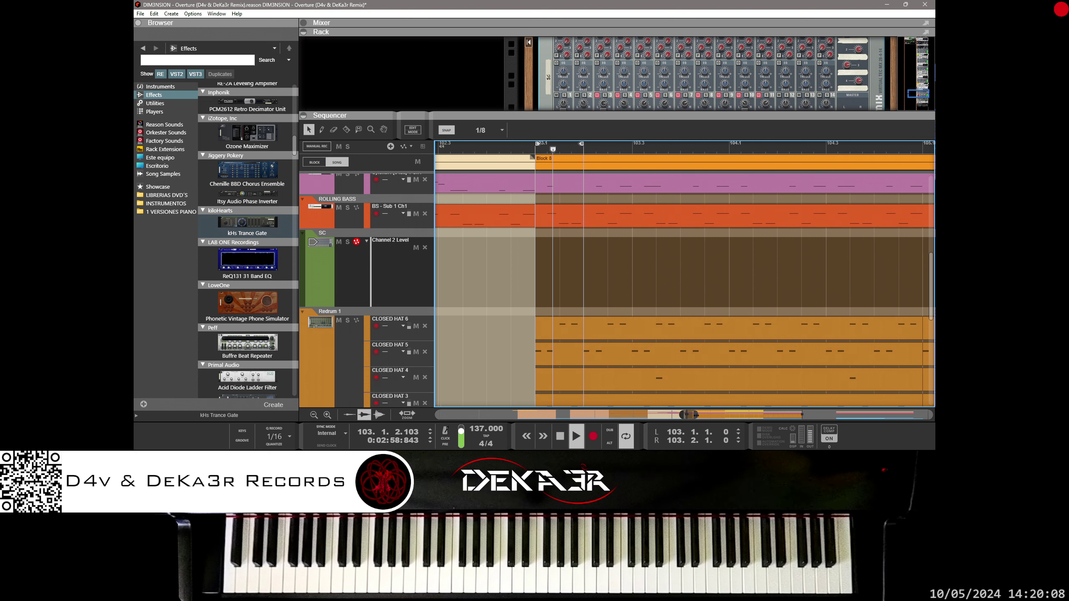
drag(695, 415, 685, 415)
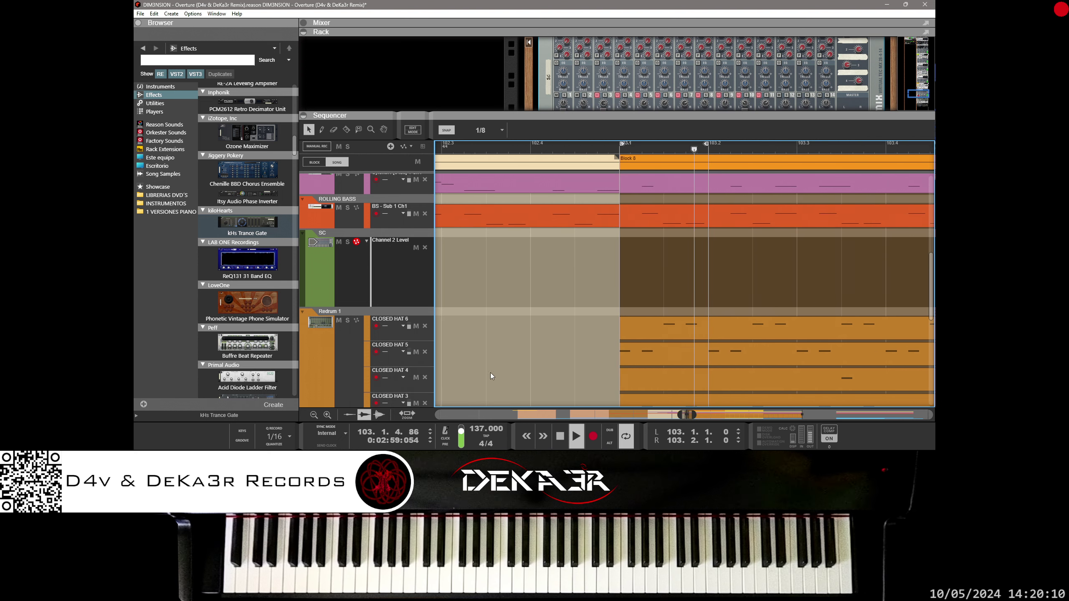
- Solo the Redrum 1 track and move the SC track directly beneath its drum lanes
click(347, 320)
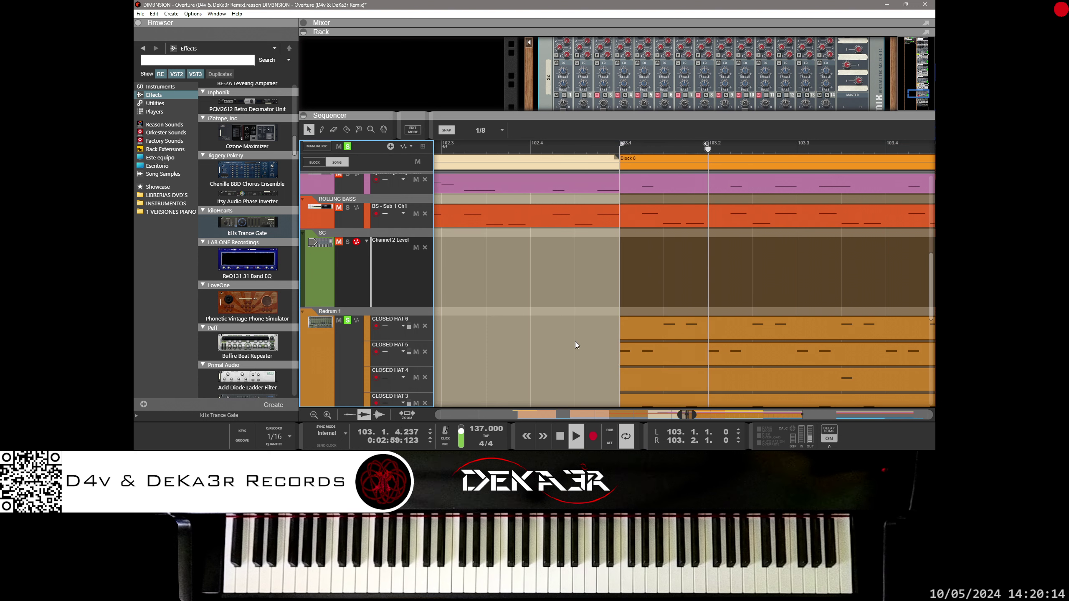
scroll(575, 344, down, 5)
scroll(576, 343, down, 2)
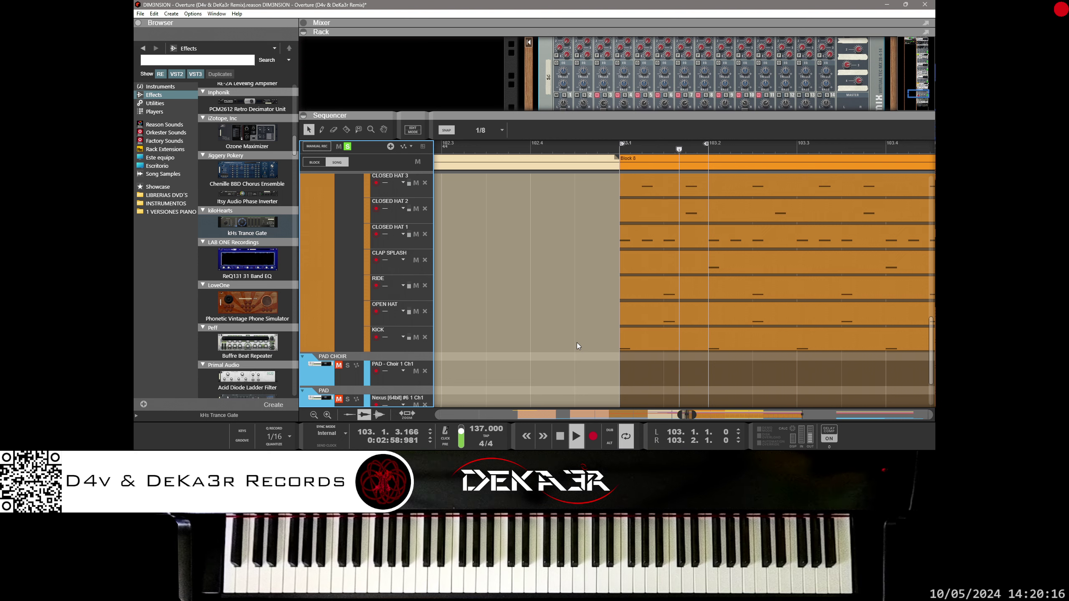
scroll(576, 343, up, 4)
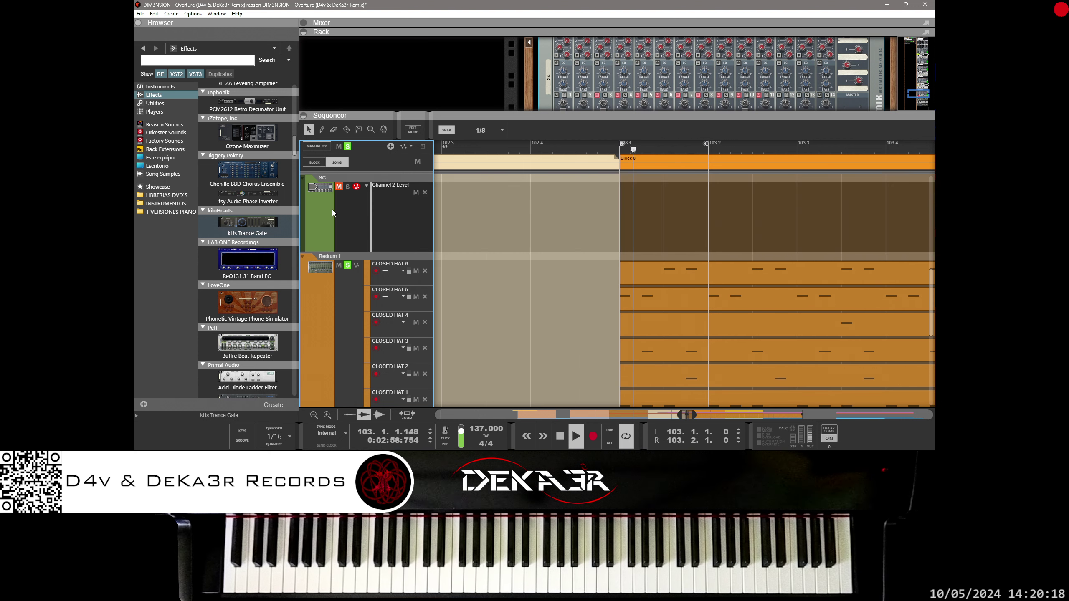
drag(305, 197, 315, 293)
- Change the SC track's color to Ochre
right_click(316, 292)
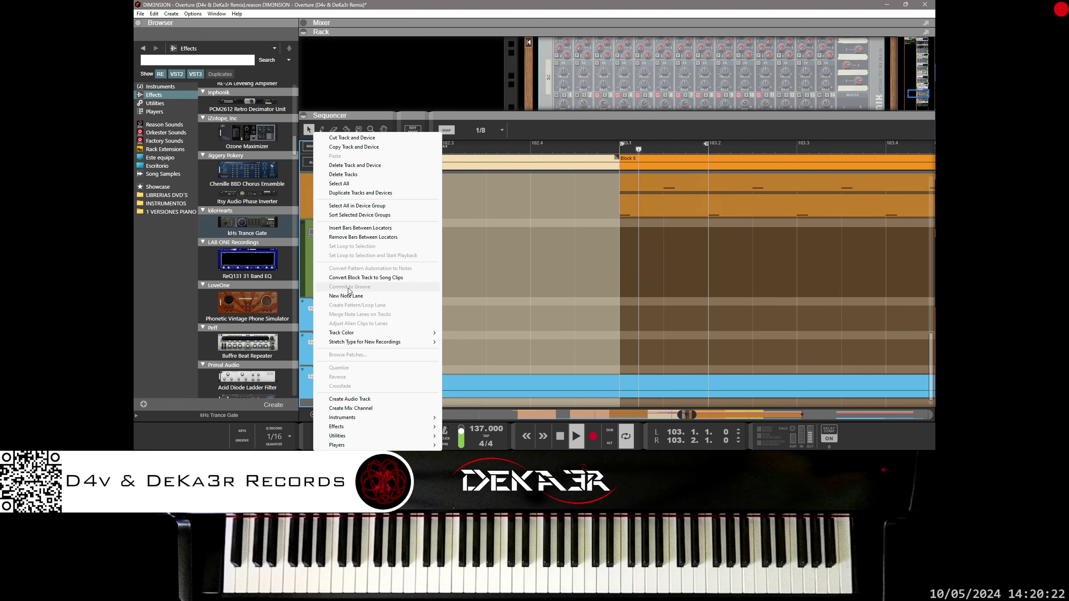
mouse_move(416, 333)
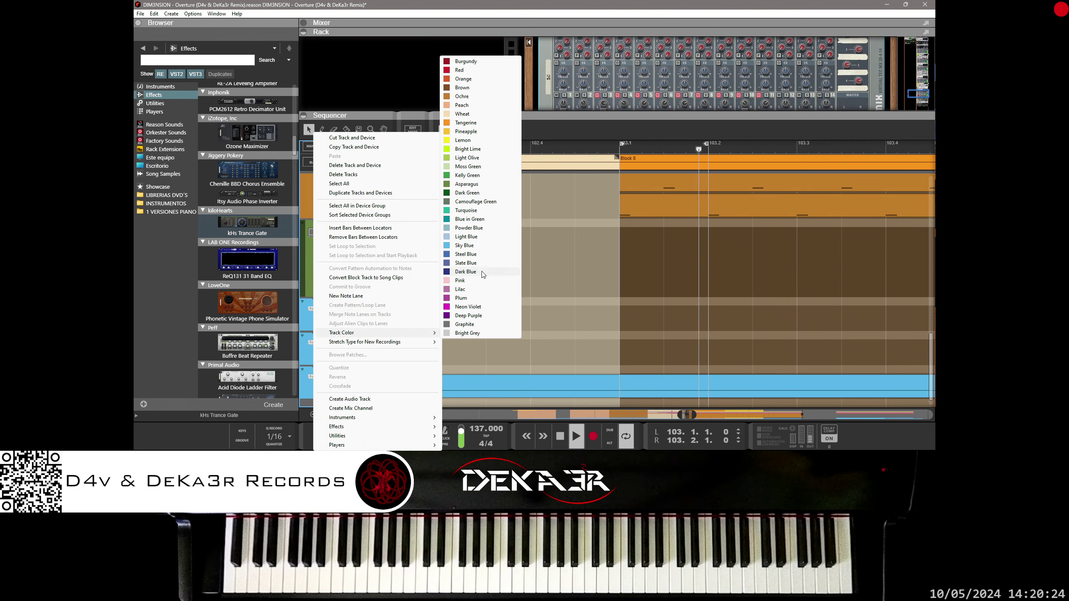
click(470, 97)
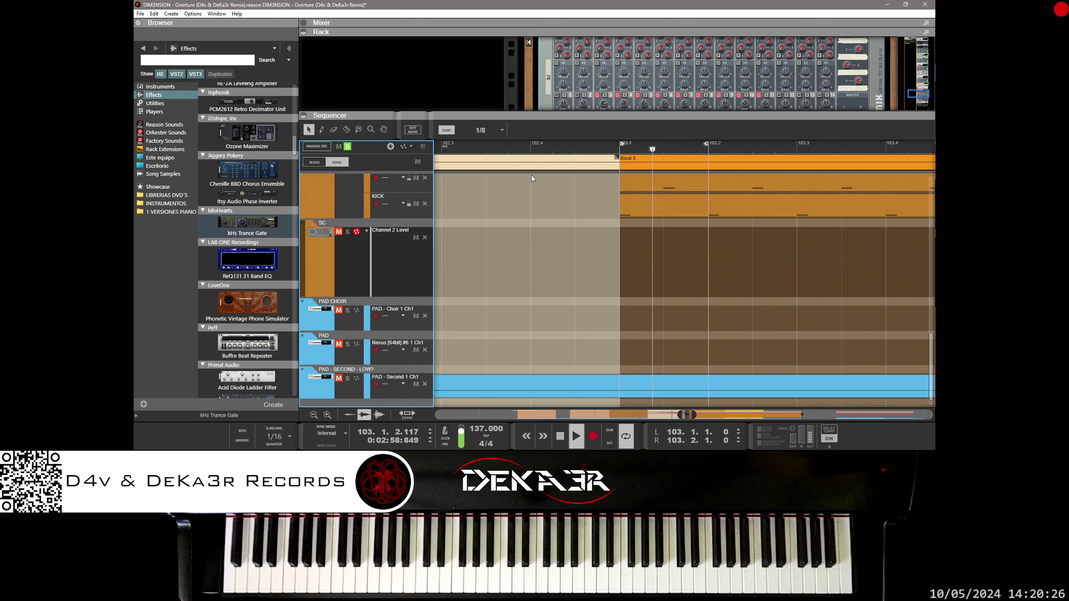
- Enlarge the sequencer around the SC track's Channel 2 Level lane and solo that track alongside Redrum 1
scroll(636, 267, up, 2)
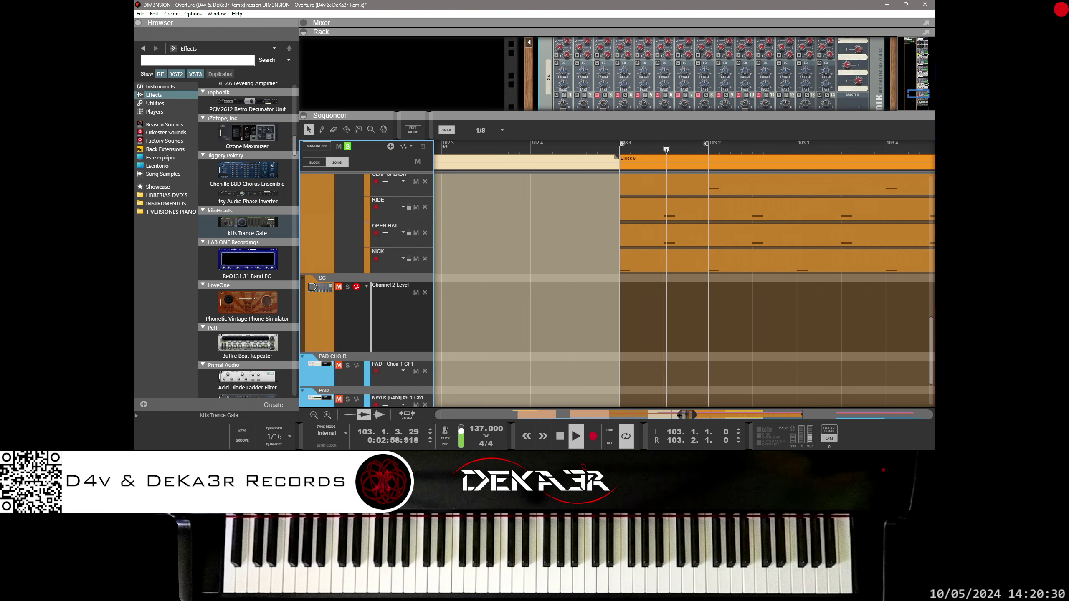
mouse_move(680, 415)
mouse_down()
mouse_move(668, 415)
mouse_move(686, 415)
mouse_up()
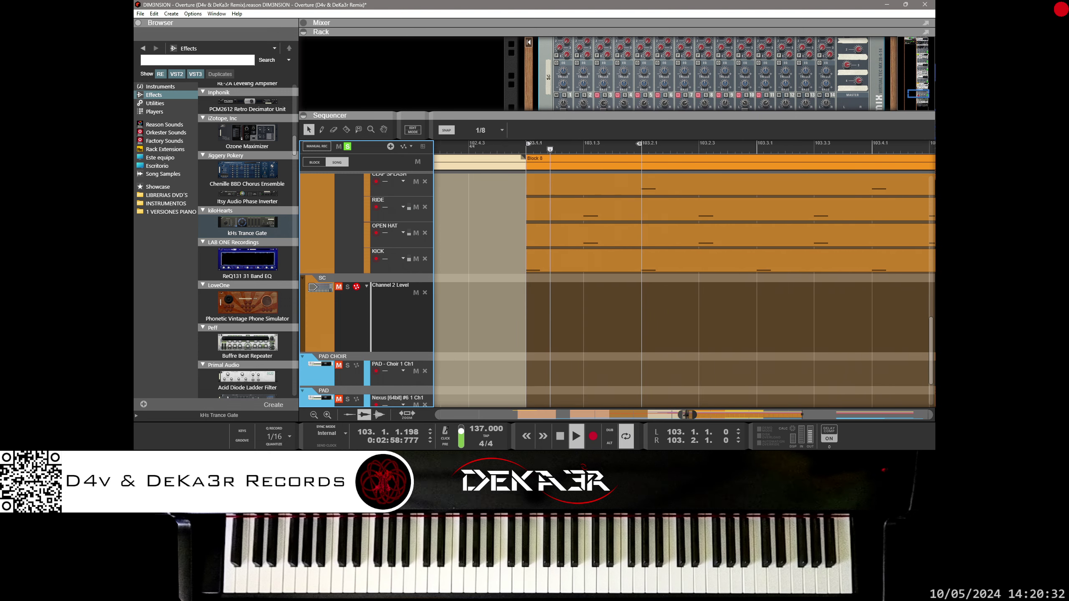
key(y)
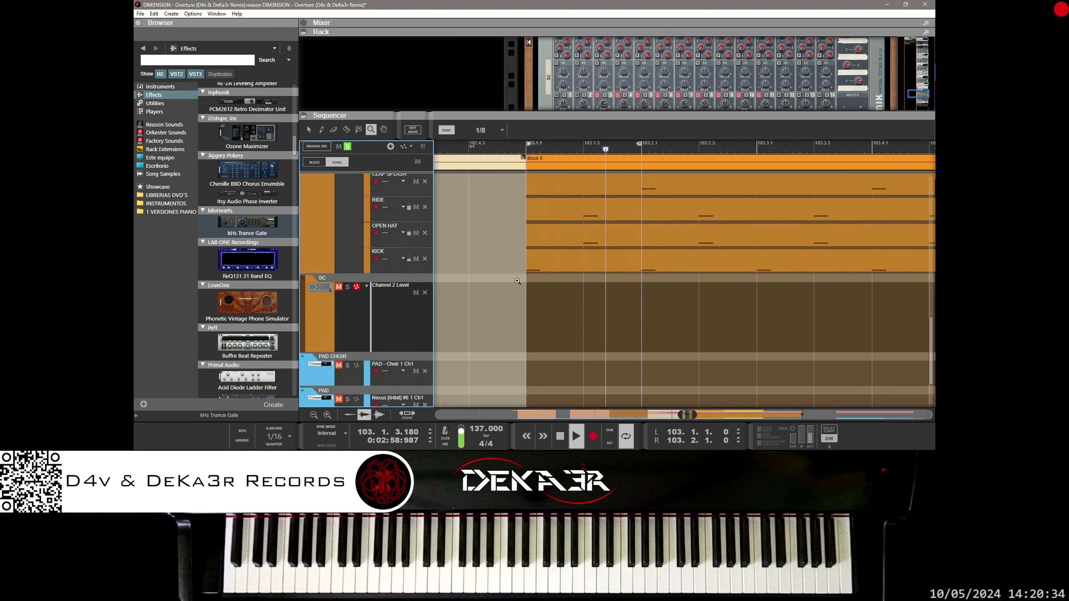
drag(512, 323, 661, 335)
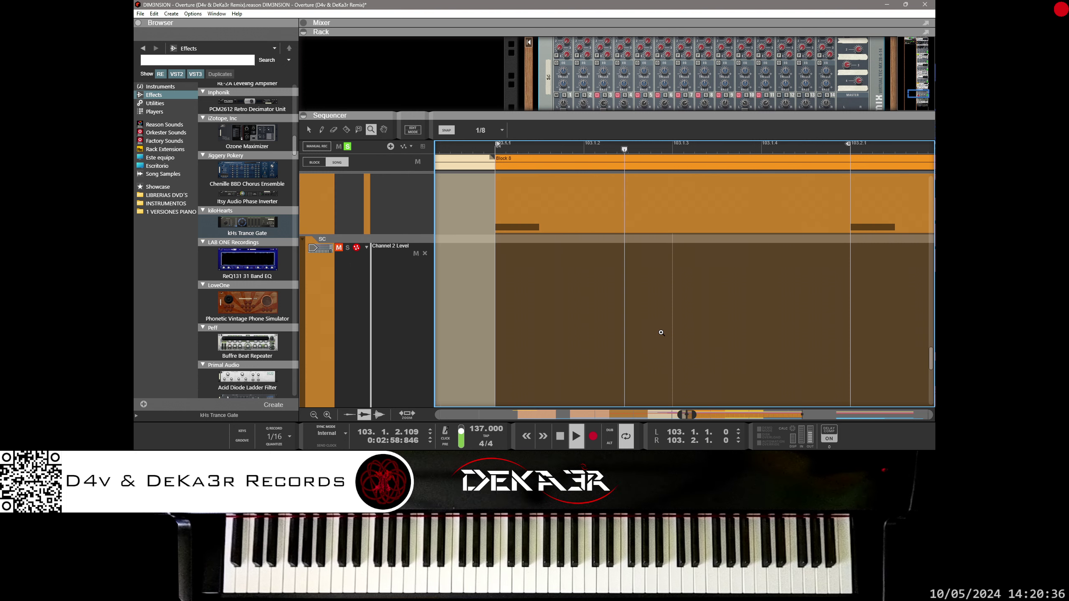
scroll(668, 309, down, 1)
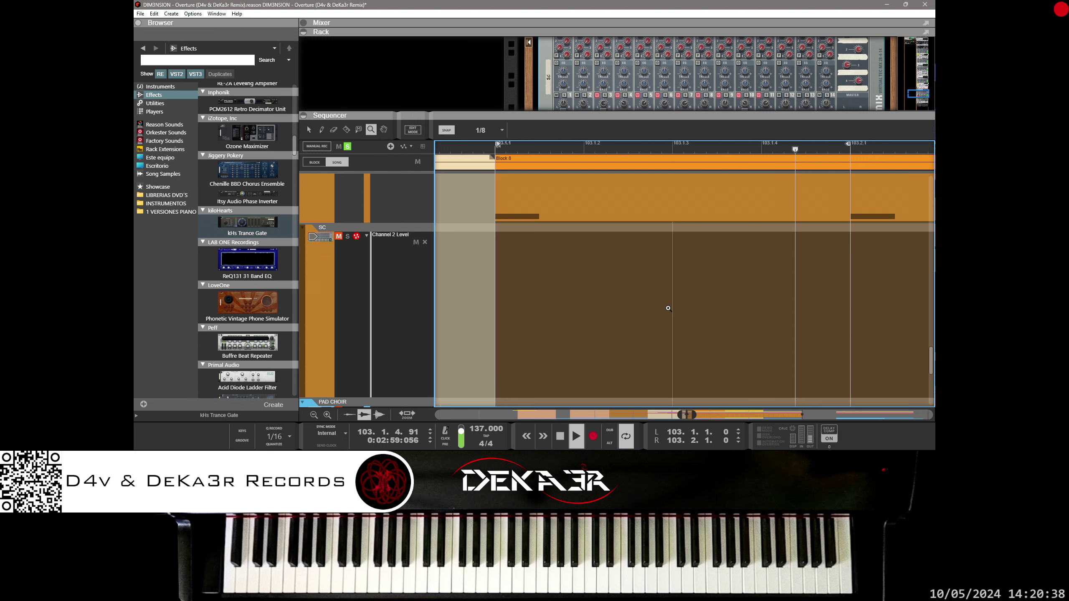
scroll(667, 308, down, 3)
scroll(665, 311, up, 1)
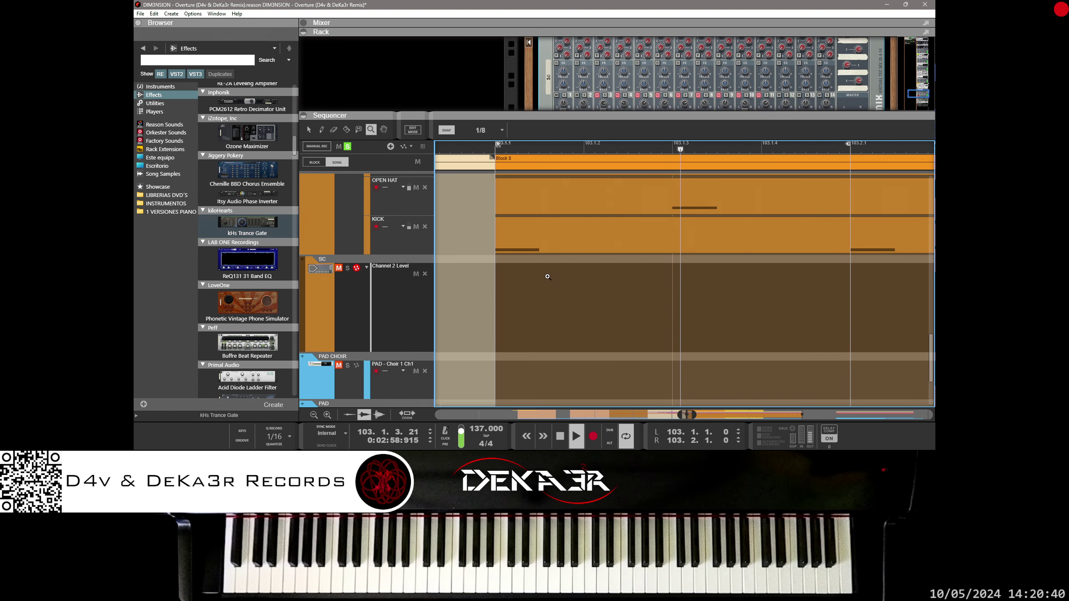
drag(528, 117, 550, 13)
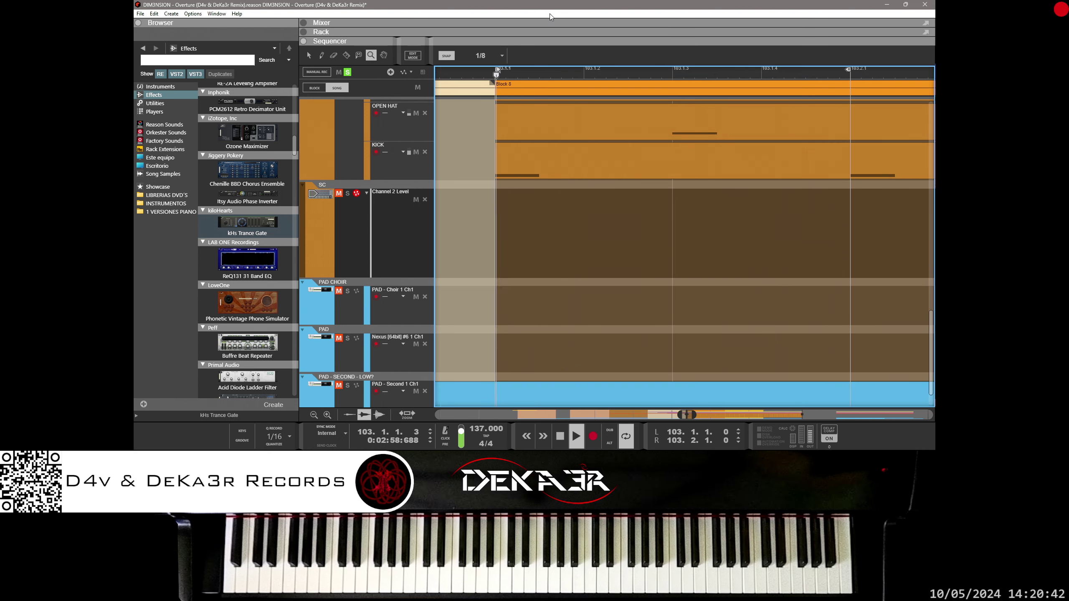
click(338, 193)
click(347, 193)
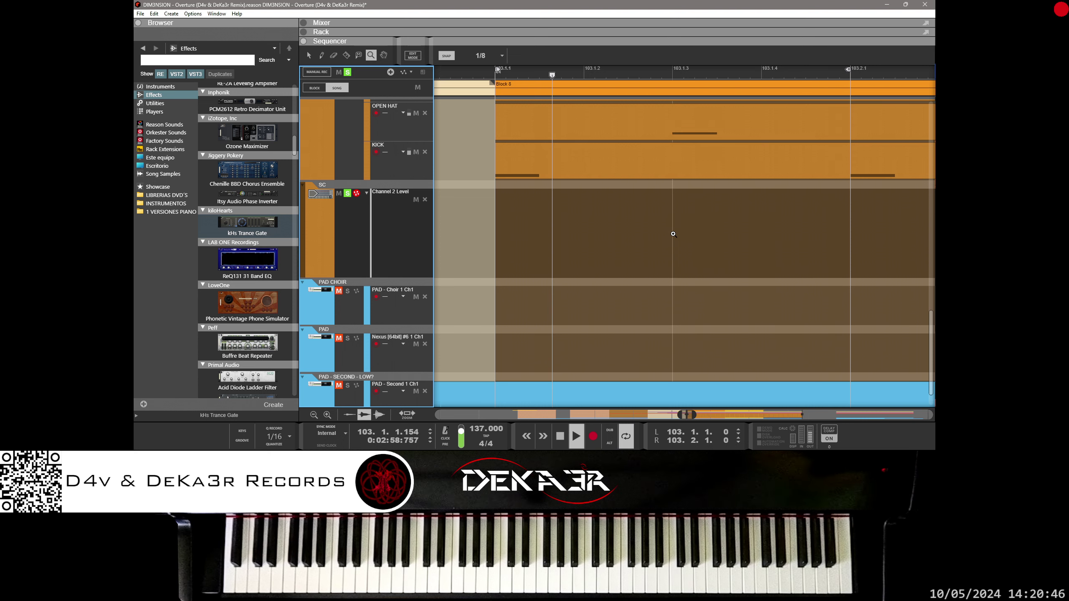
- Create a one-beat clip from 103.1.1 to 103.2.1 in the SC track's Channel 2 Level lane and open it for editing
click(309, 56)
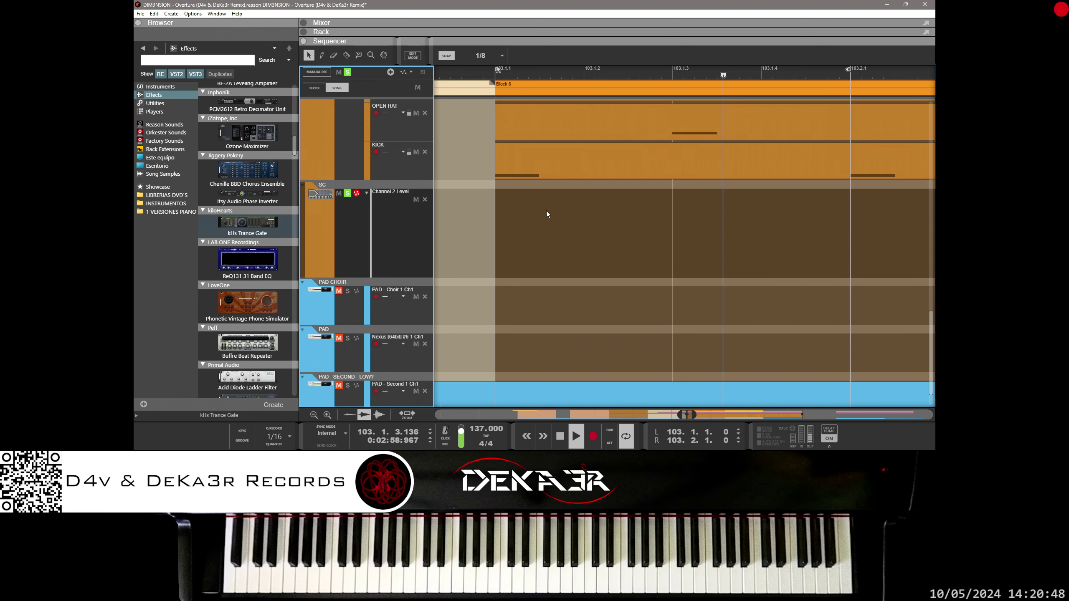
double_click(521, 221)
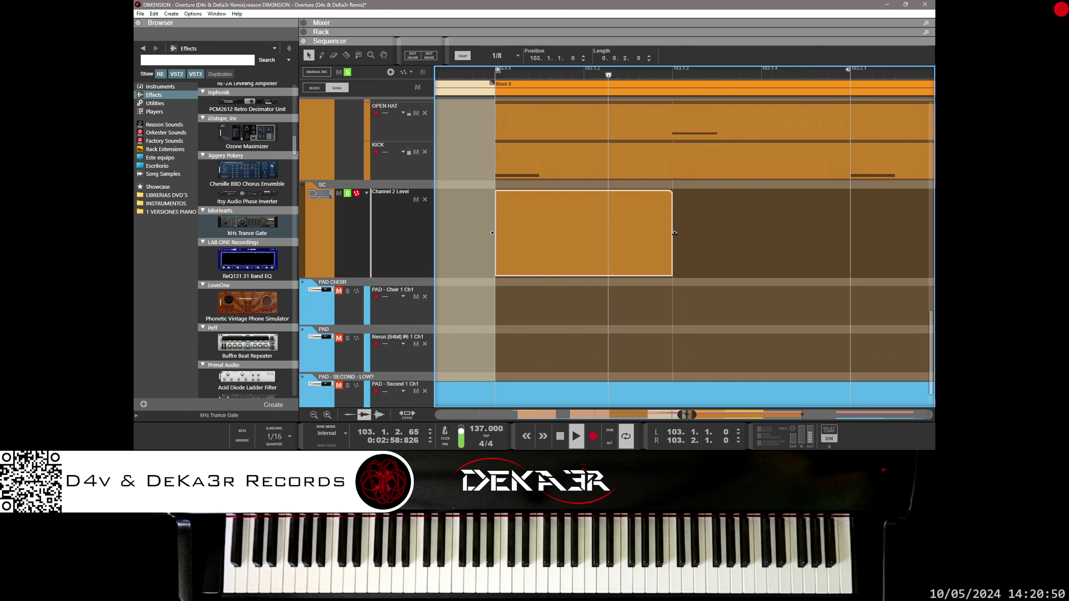
drag(674, 233, 851, 233)
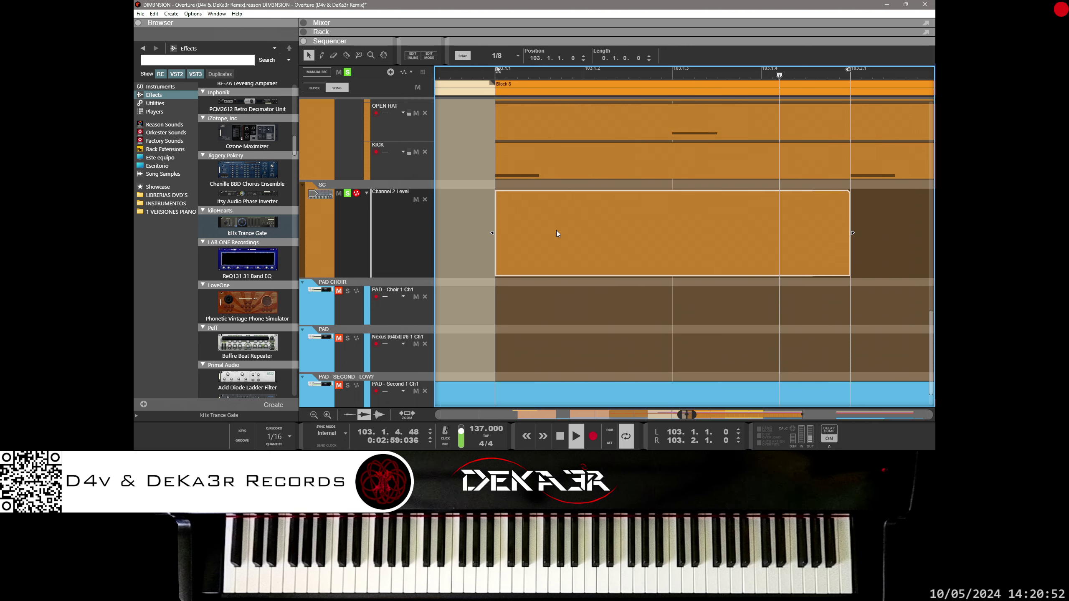
double_click(556, 231)
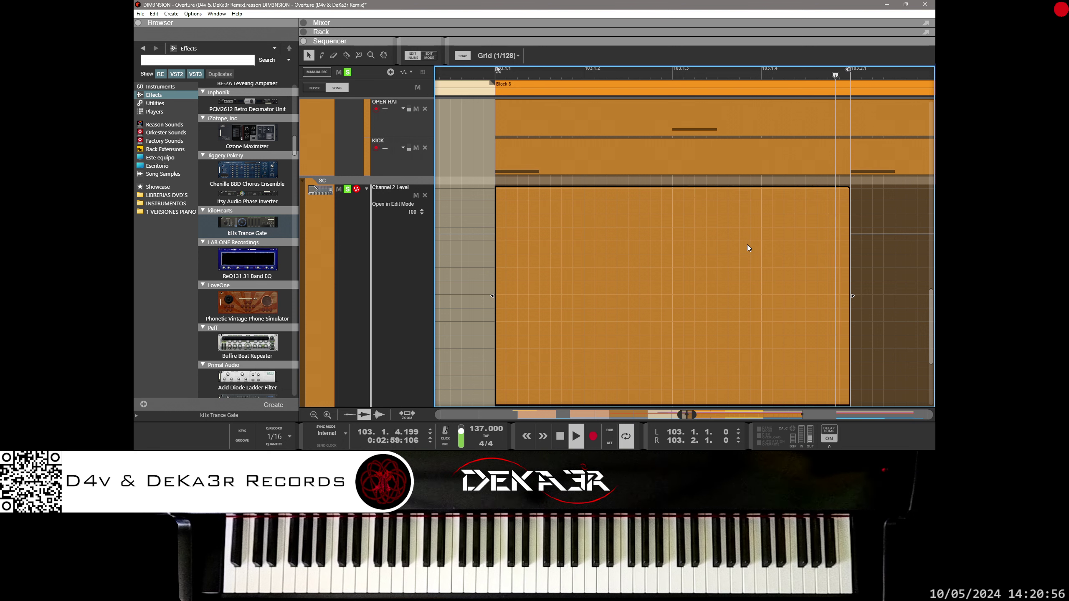
drag(632, 27, 637, 3)
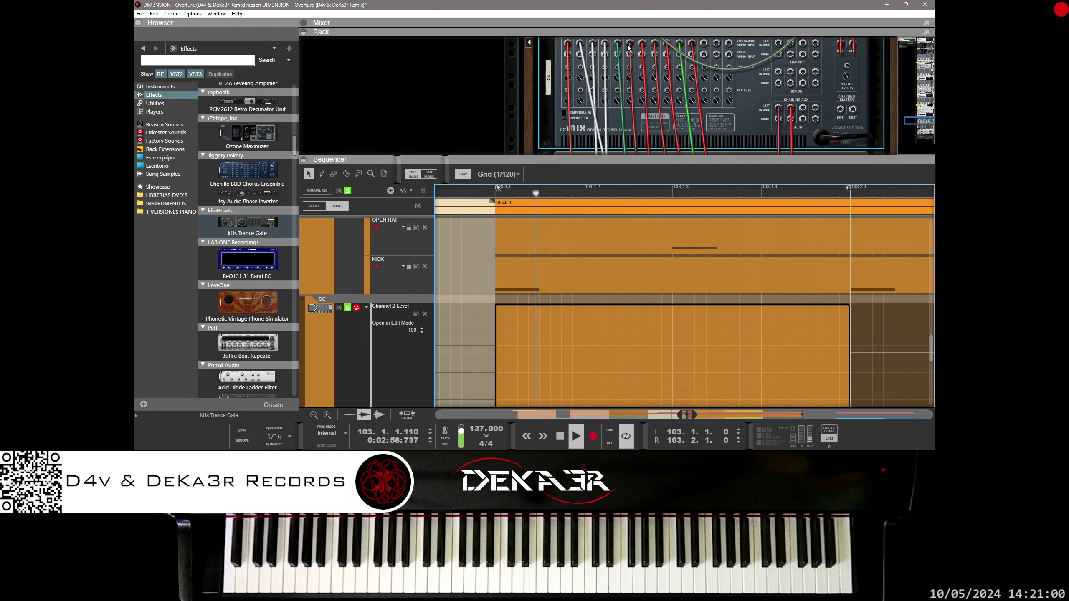
key(Tab)
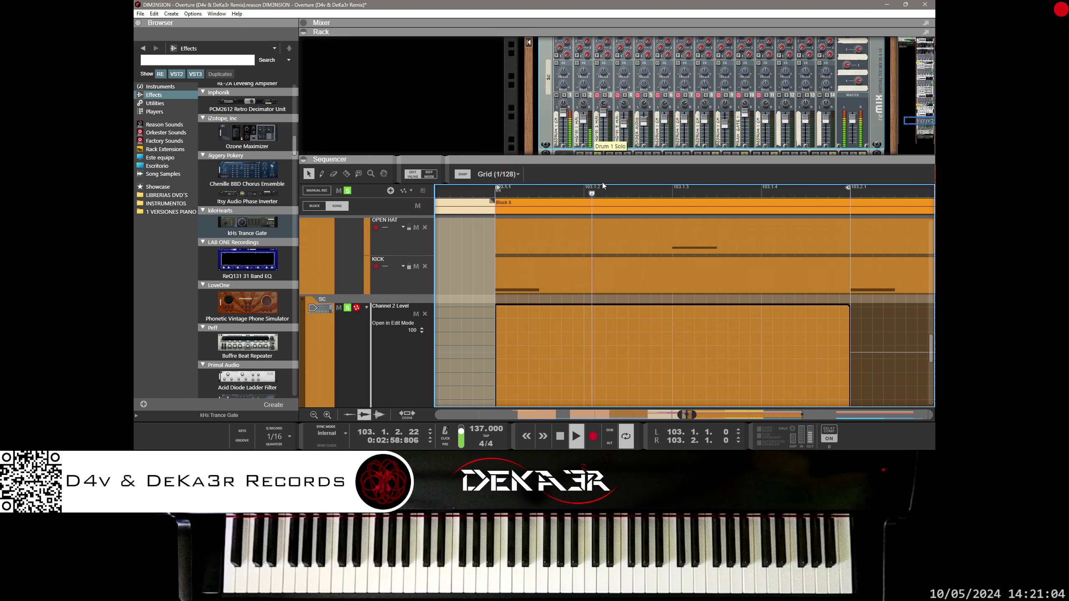
drag(619, 157, 624, 46)
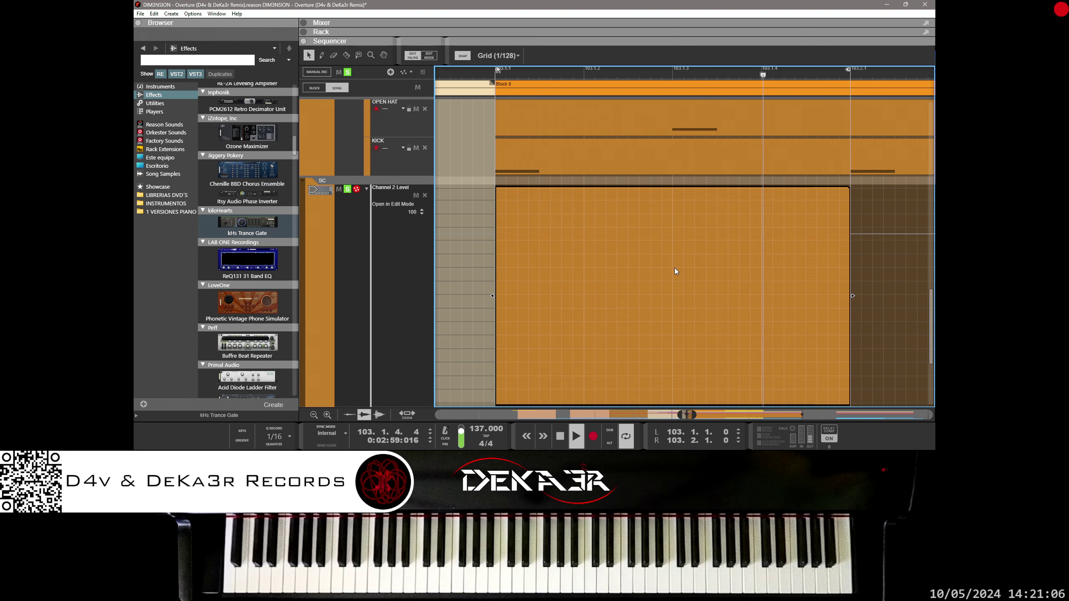
- Add a point to the level automation with snap at 1/16 and place it at 103.1.4 with value 100
click(672, 288)
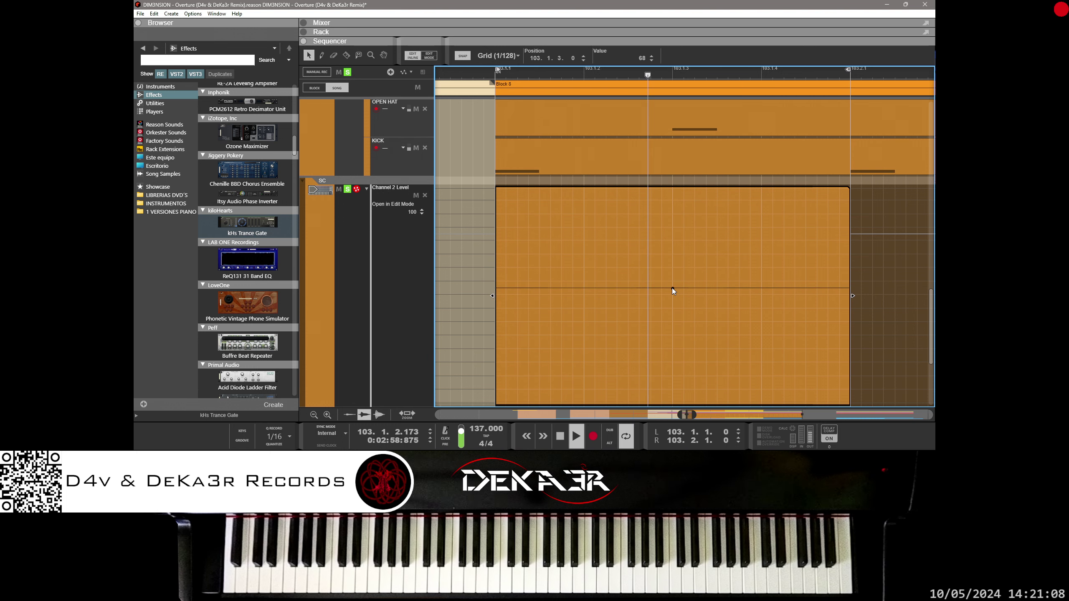
click(497, 55)
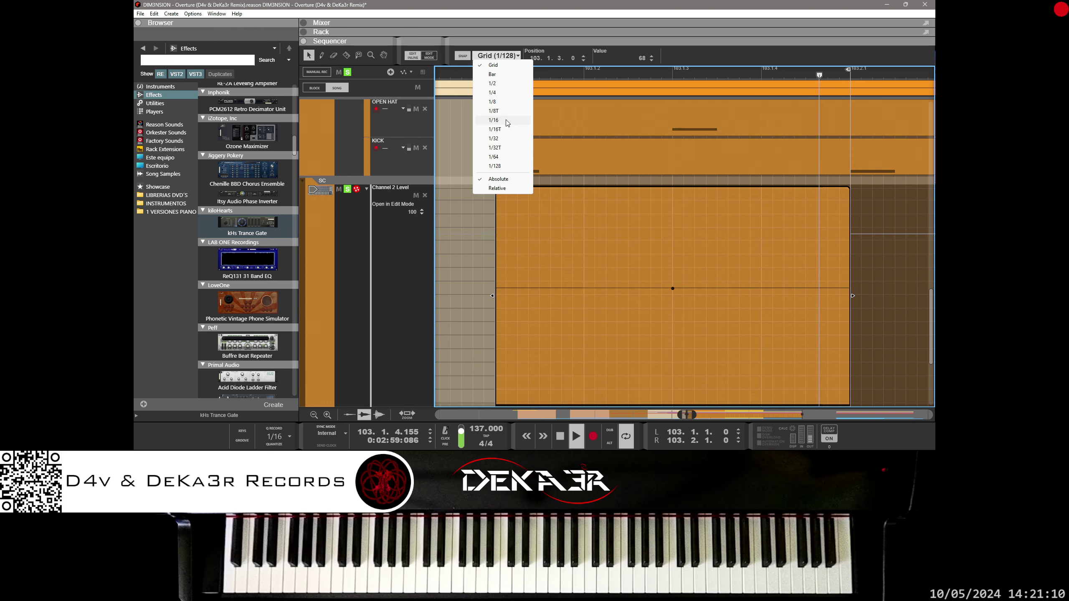
click(492, 93)
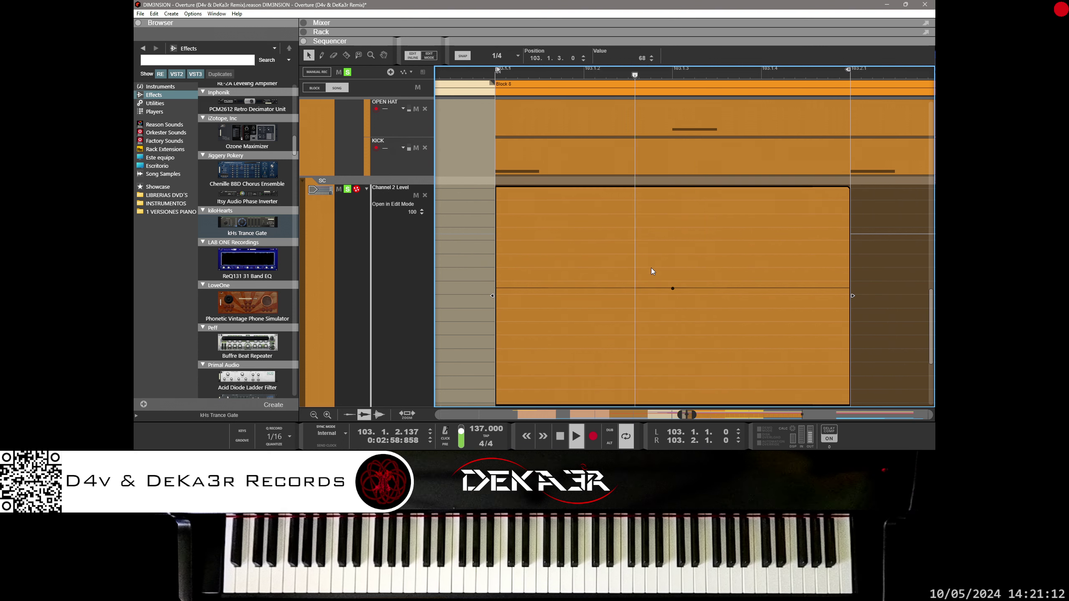
click(505, 55)
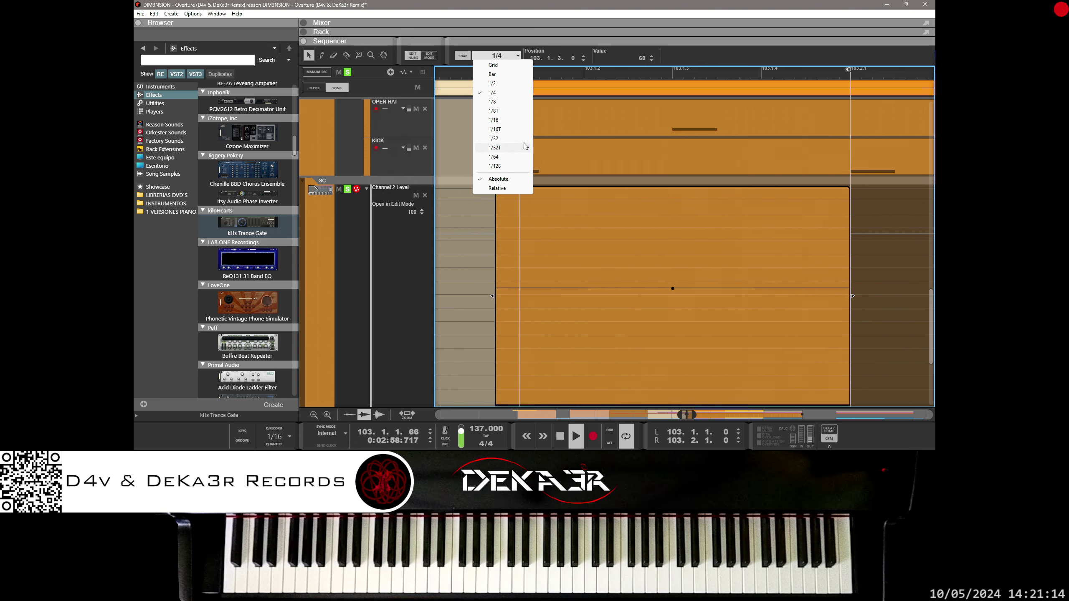
click(505, 112)
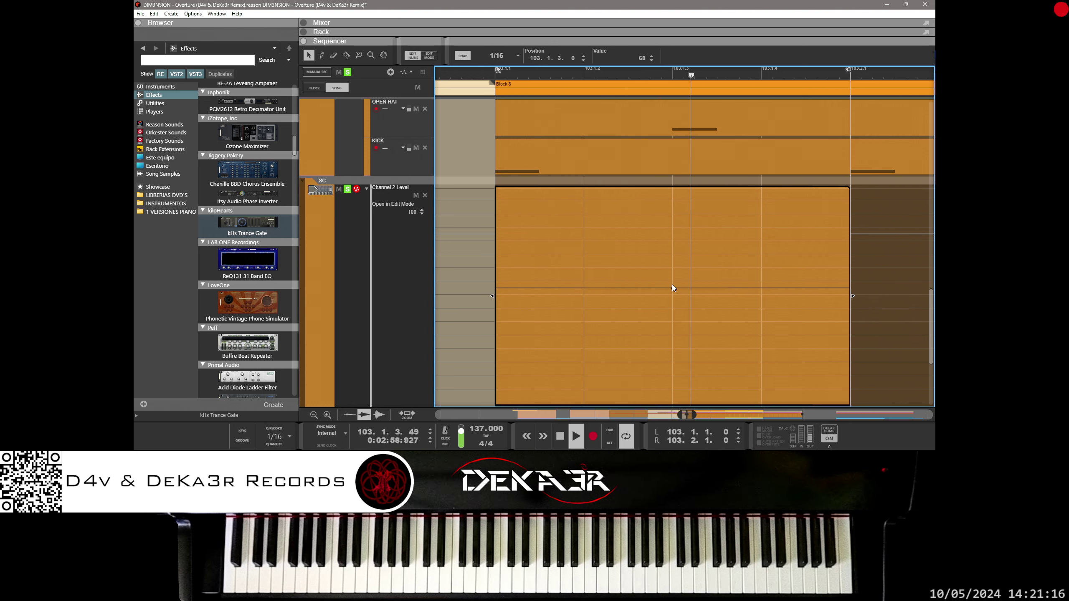
drag(672, 288, 749, 233)
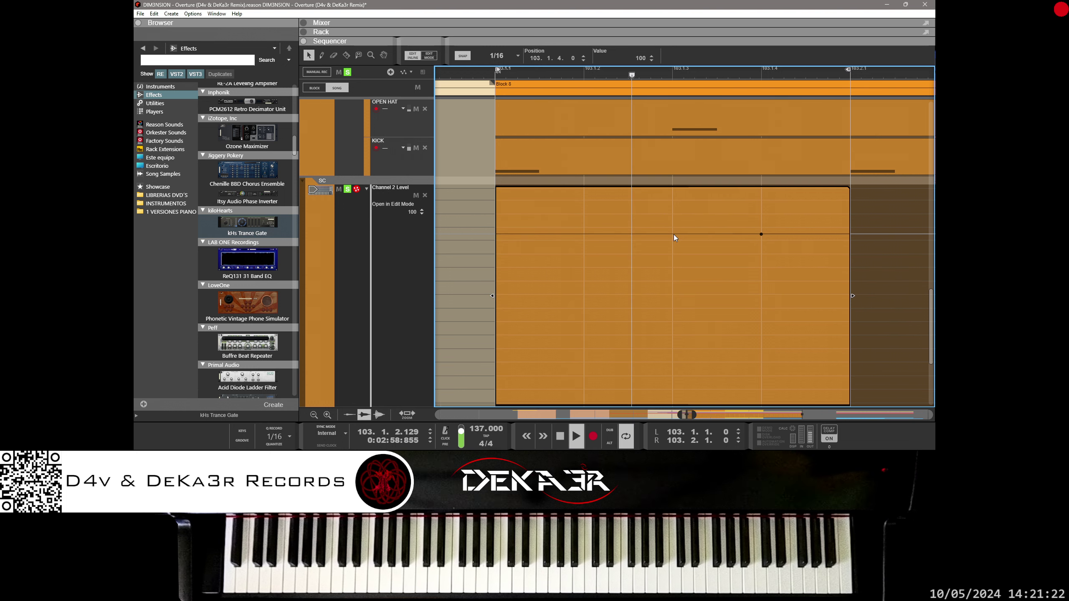
- Add a second automation point at 103.1.3 with value 0 and curve the rise toward the point at 103.1.4
drag(673, 234, 686, 359)
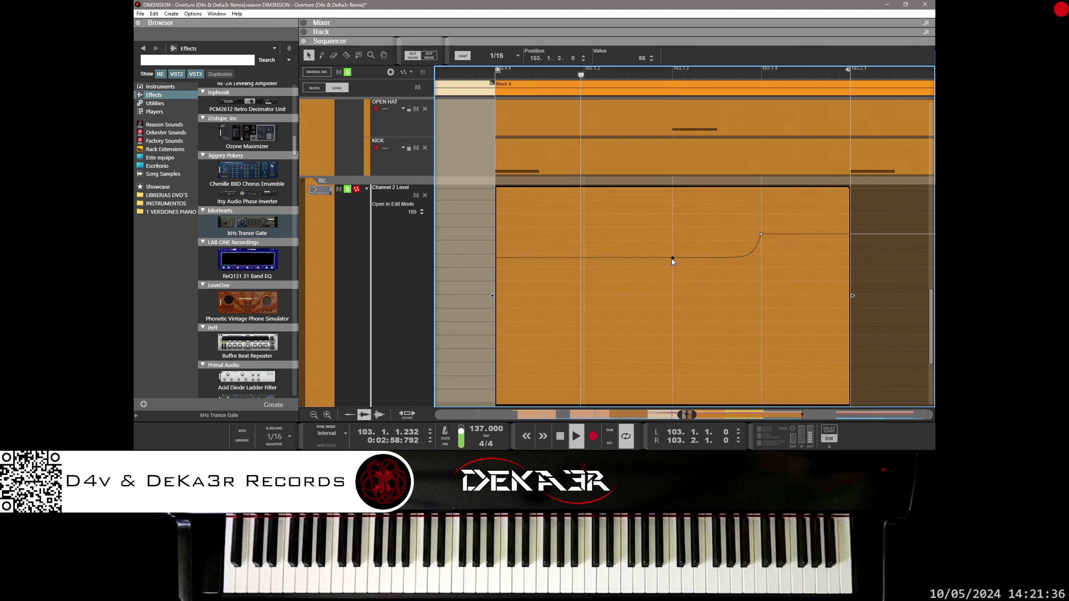
drag(672, 257, 674, 407)
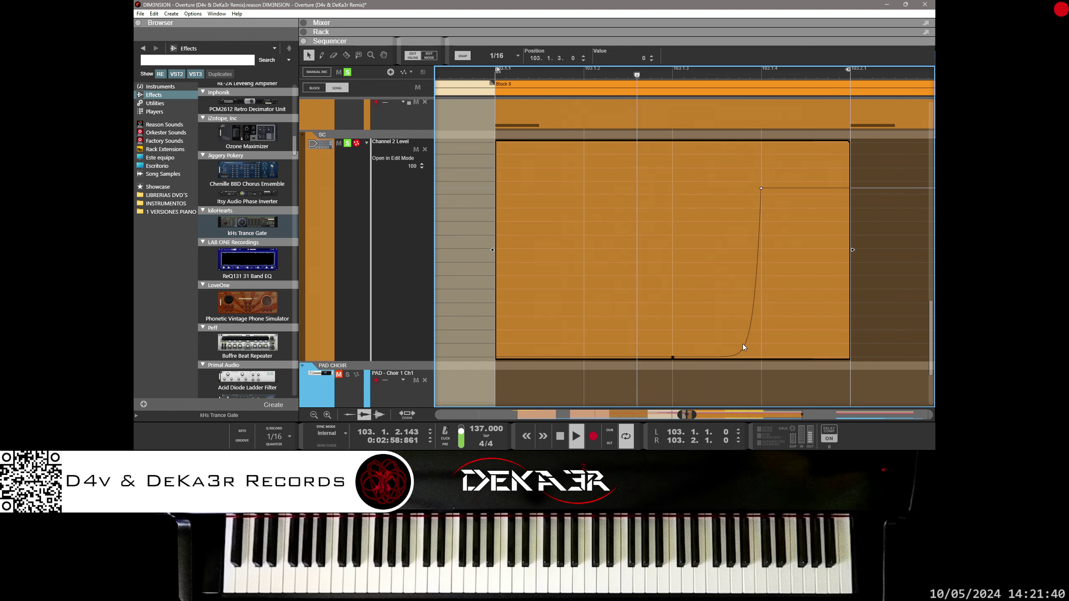
mouse_move(744, 347)
mouse_down()
mouse_move(729, 250)
mouse_move(699, 262)
mouse_move(688, 254)
mouse_move(716, 298)
mouse_move(733, 362)
mouse_up()
click(691, 221)
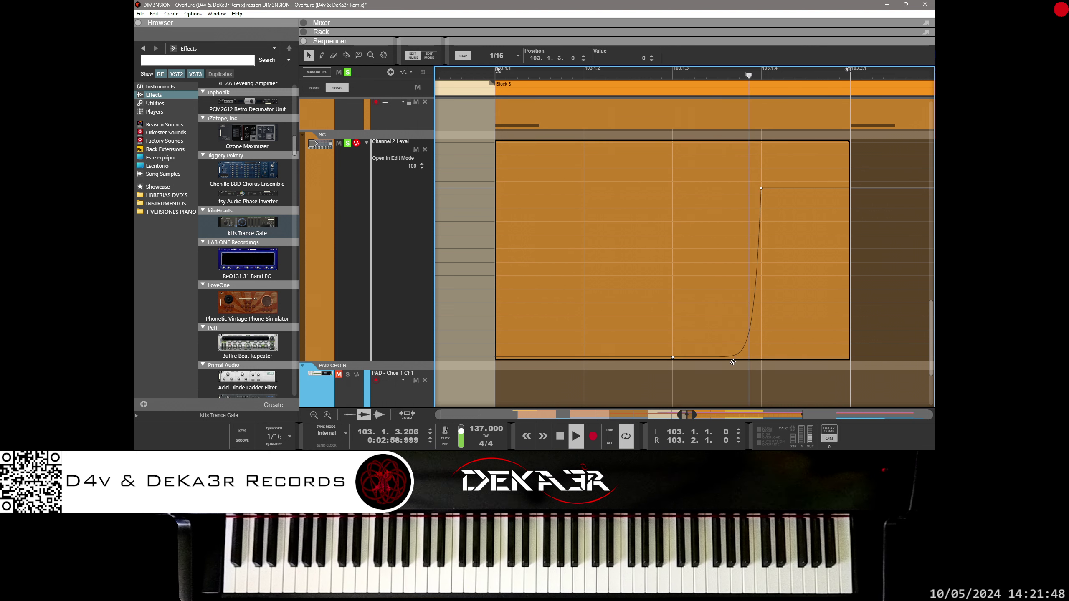
- Set the snap to 1/32 and move the upper automation point, value 100, to 103.1.3.120
click(497, 55)
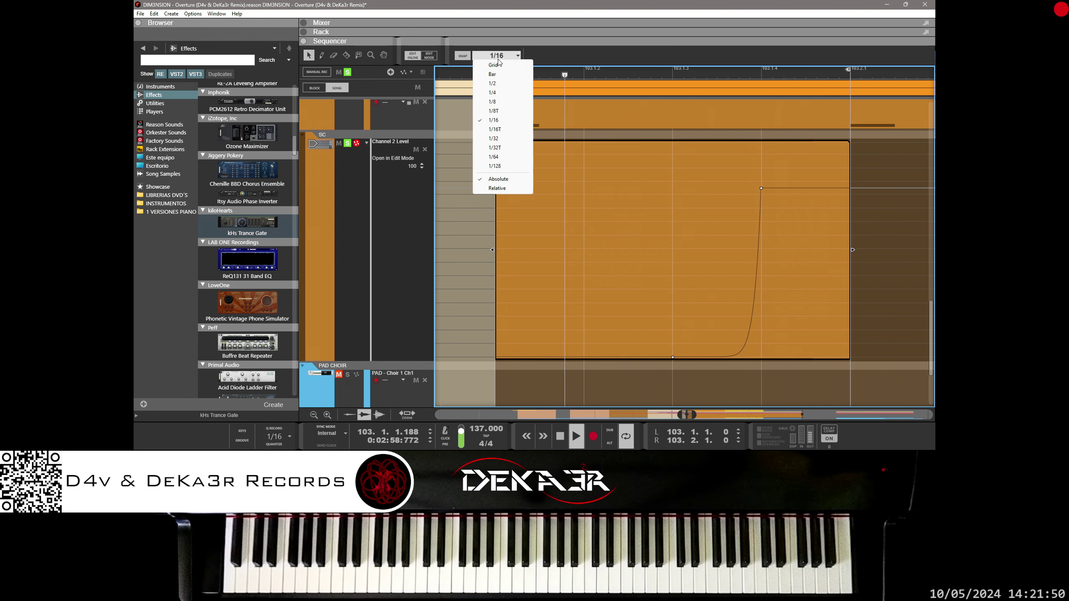
click(493, 138)
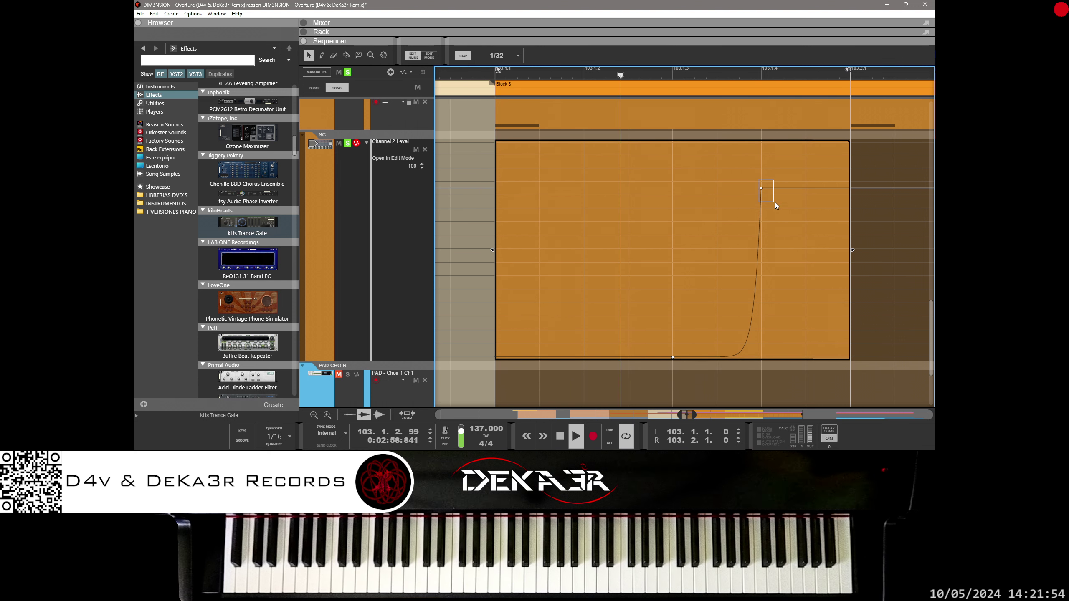
drag(776, 203, 779, 207)
key(Left)
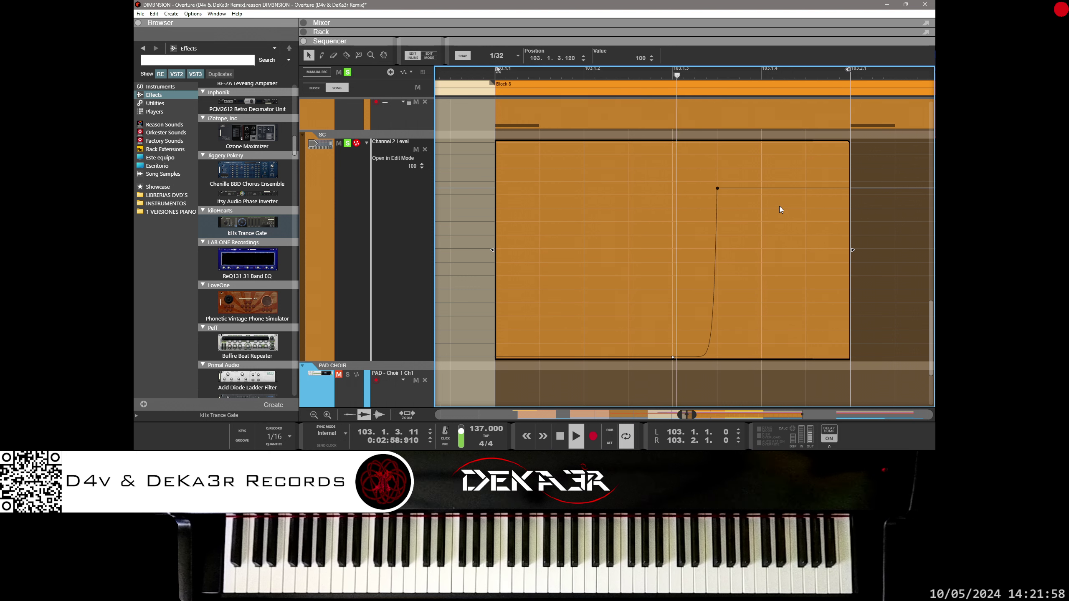
- Try lower and higher levels for the upper automation point and return its value to 100
key(Down)
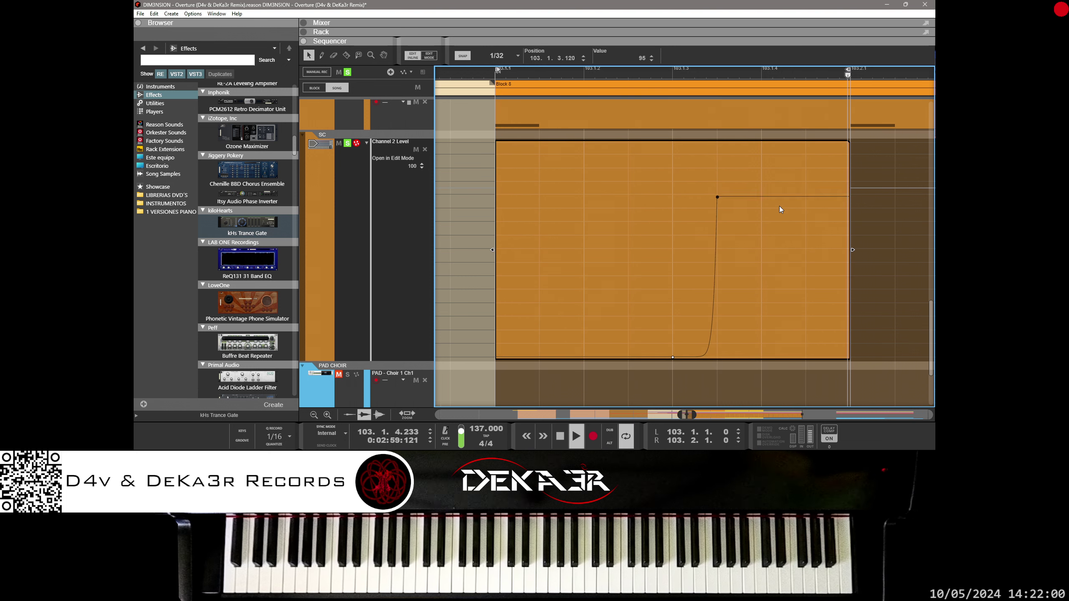
key(Up)
key(Up)
key(Up)
key(Up)
key(Up)
key(Up)
key(Up)
key(Up)
key(Up)
key(Up)
key(Up)
key(Up)
key(Up)
key(Up)
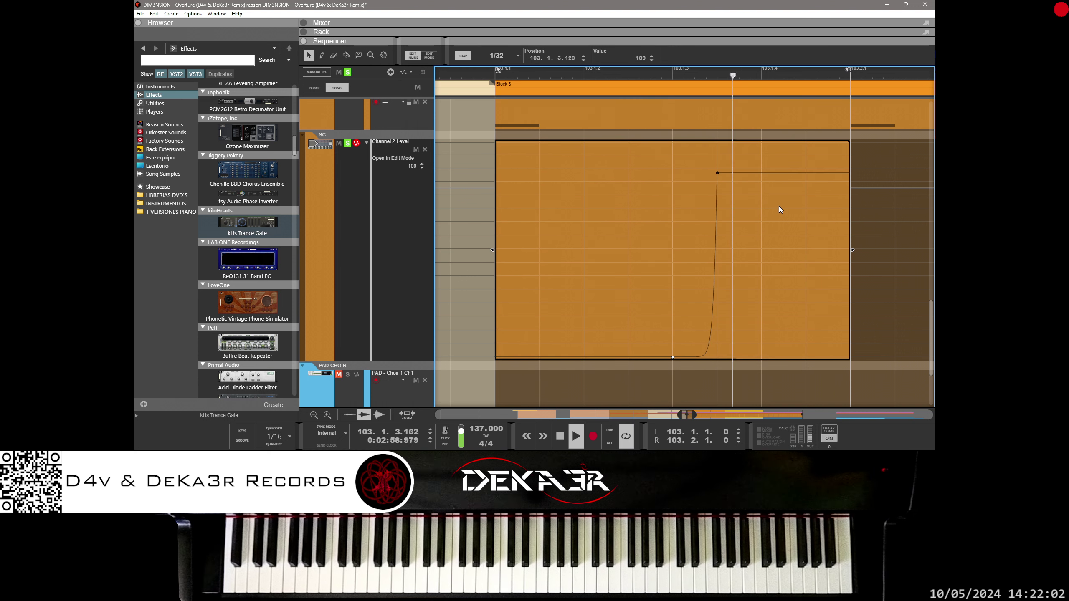
key(Down)
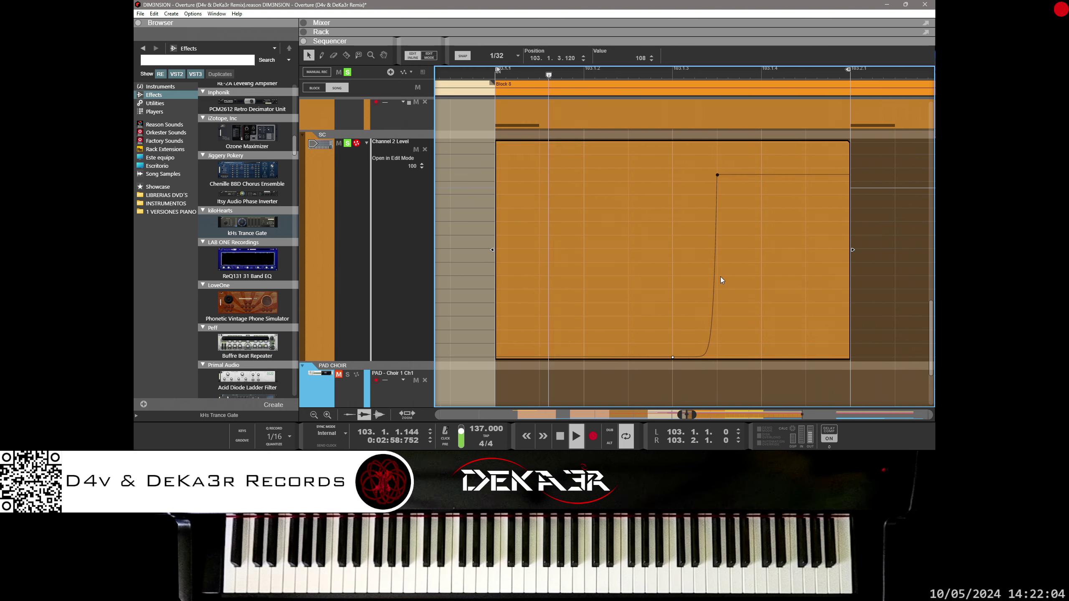
key(Down)
key(Down)
key(Down)
key(Down)
key(Down)
key(Down)
key(Down)
key(Down)
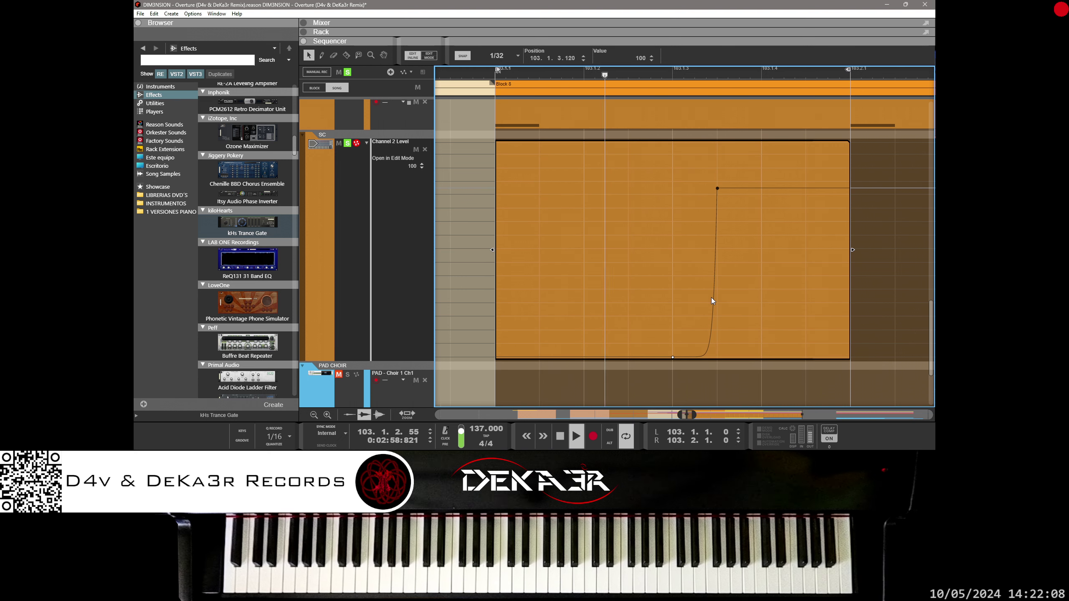
- Bow the rise upward, shift the value-0 point to 103.1.2.180 with snap at 1/64, and soften the bend slightly
drag(708, 348, 678, 192)
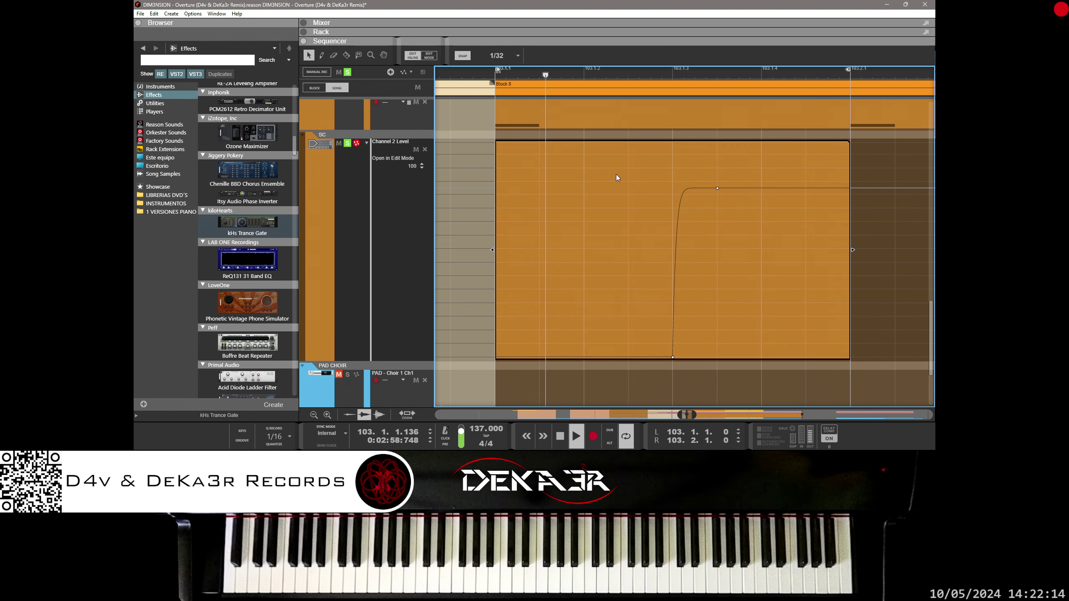
click(507, 56)
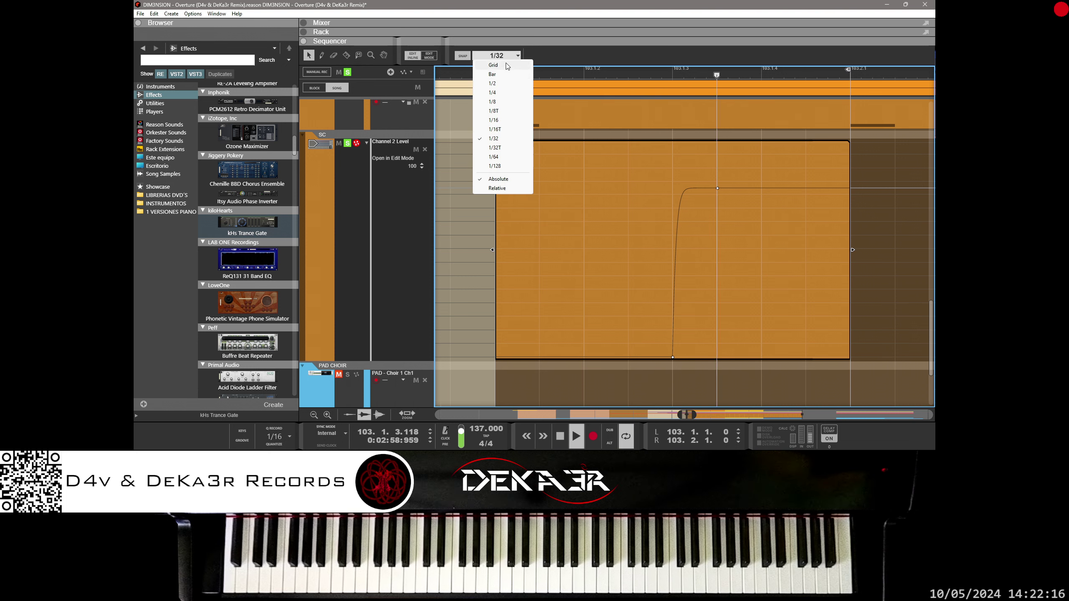
click(506, 155)
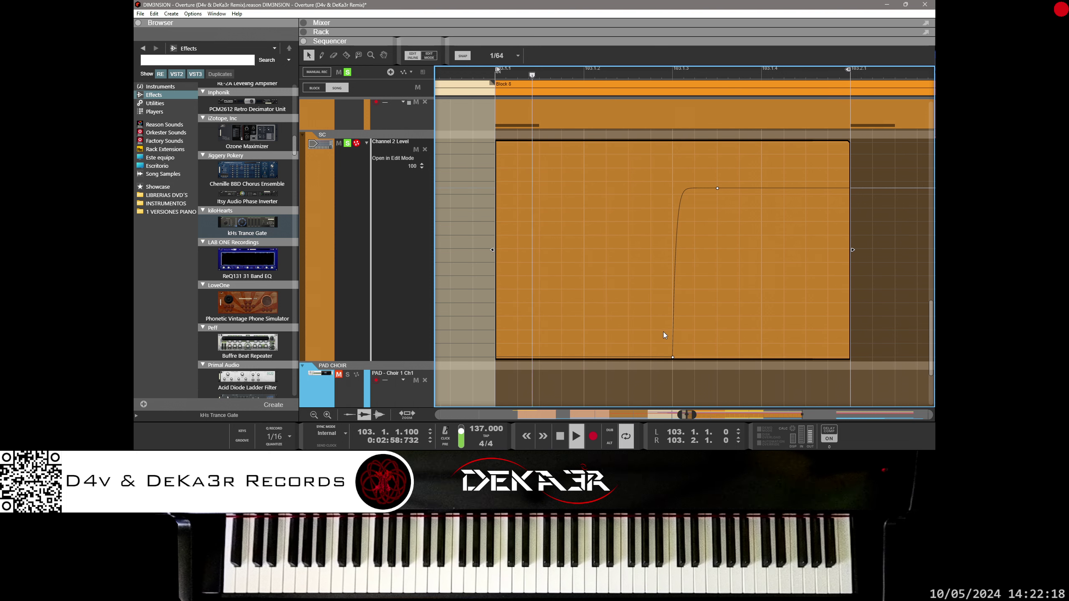
click(673, 357)
key(ctrl+Left)
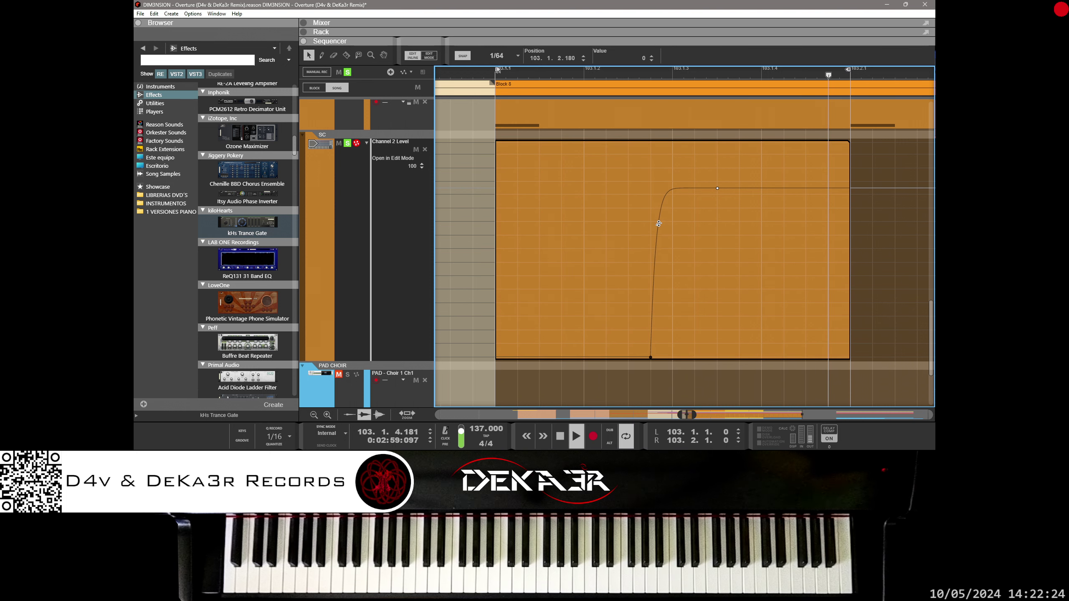
mouse_move(658, 223)
mouse_down()
mouse_move(662, 256)
mouse_move(658, 238)
mouse_up()
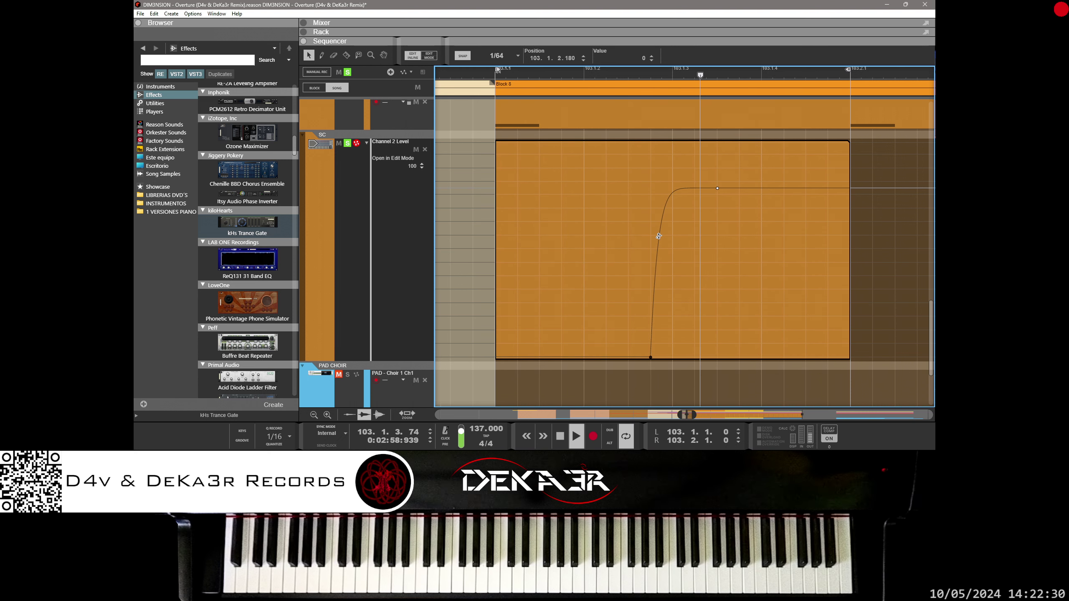
- Check the level curve against the kick lane and compare playback with the Channel 2 Level automation muted and unmuted
scroll(691, 216, up, 3)
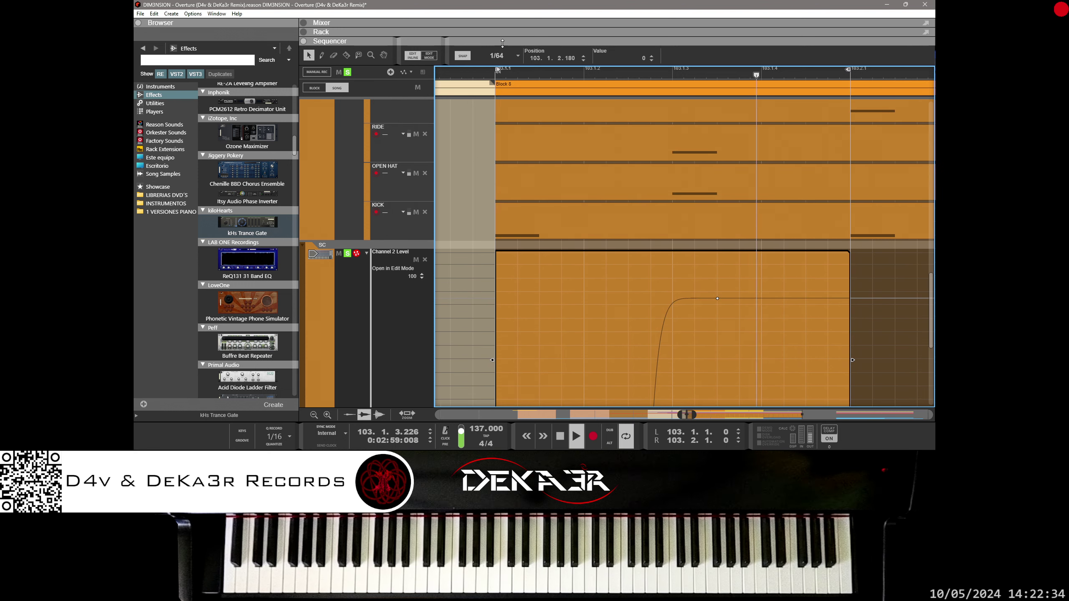
mouse_move(502, 43)
mouse_down()
mouse_move(515, 173)
mouse_move(517, 41)
mouse_up()
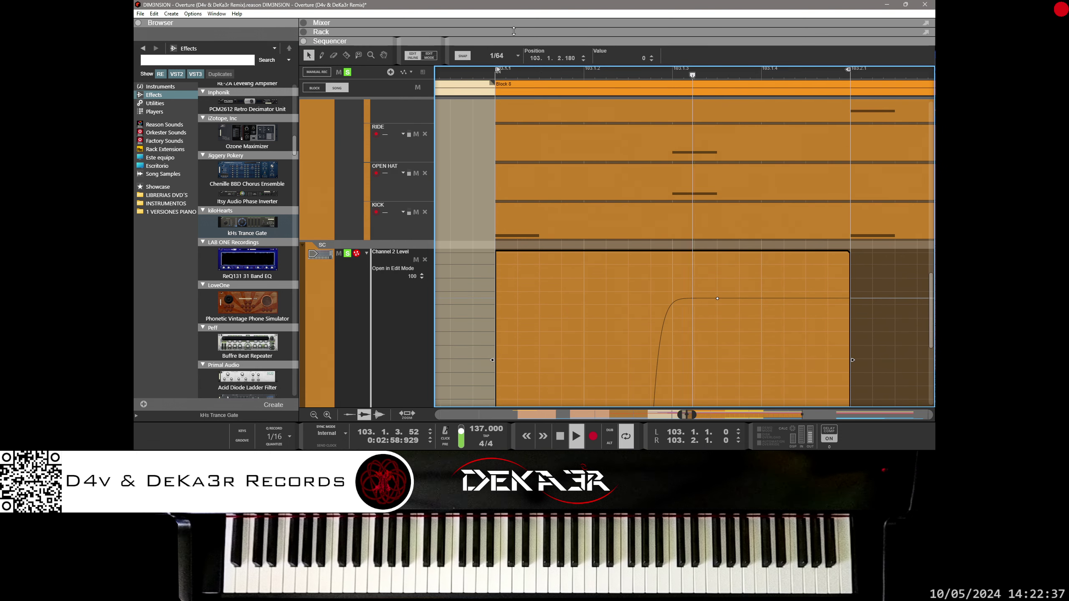
click(488, 198)
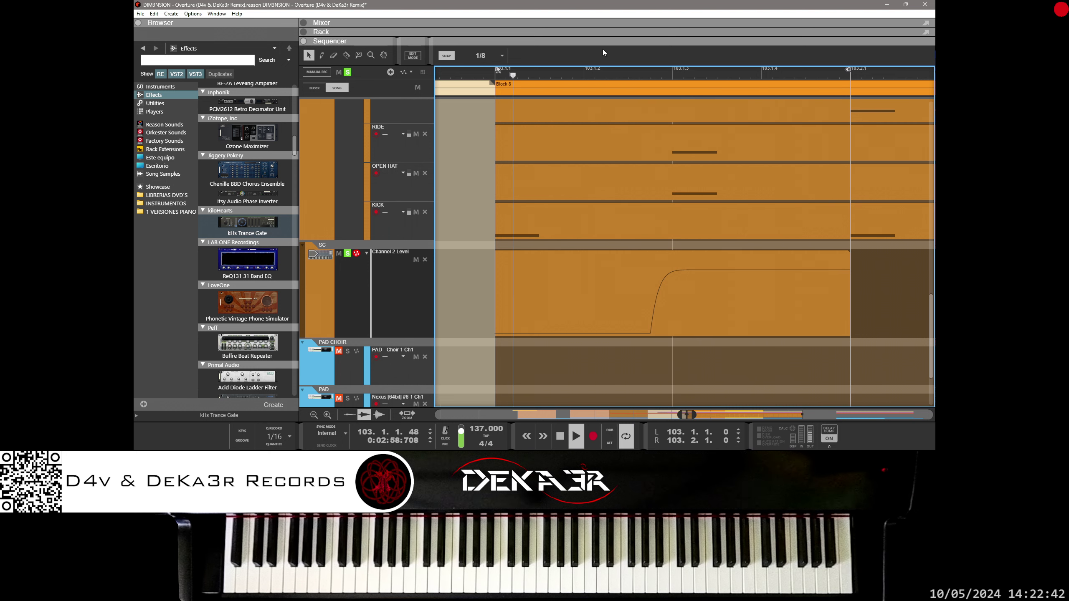
double_click(660, 281)
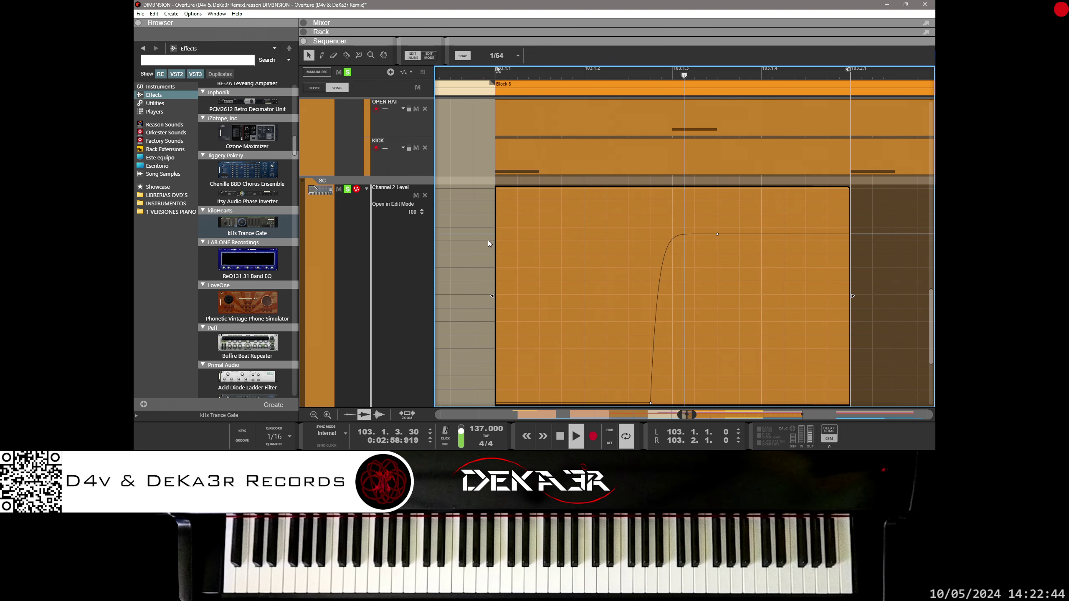
click(416, 194)
scroll(648, 328, down, 2)
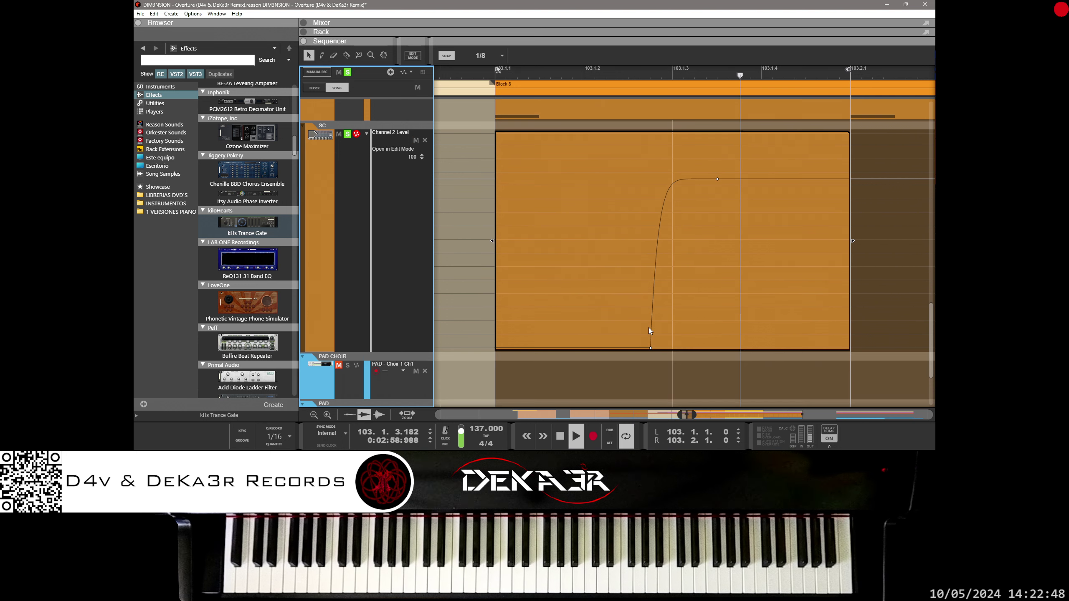
- Move the value-0 point to 103.1.2.120 and flatten the curve into a more gradual rise, comparing with the lane muted
drag(649, 347, 628, 347)
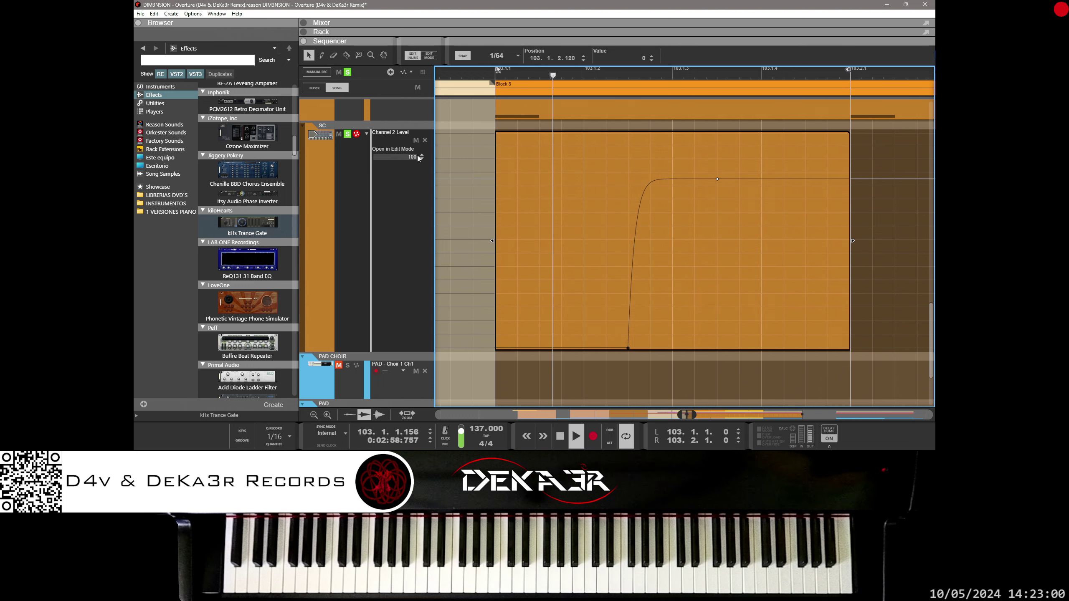
click(416, 140)
click(415, 140)
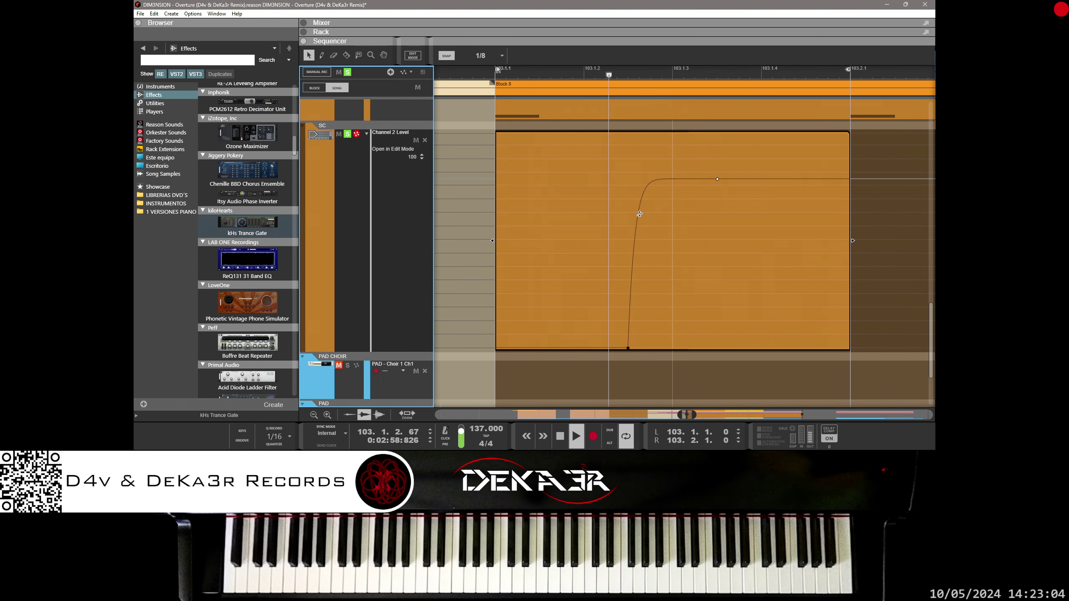
drag(639, 214, 644, 255)
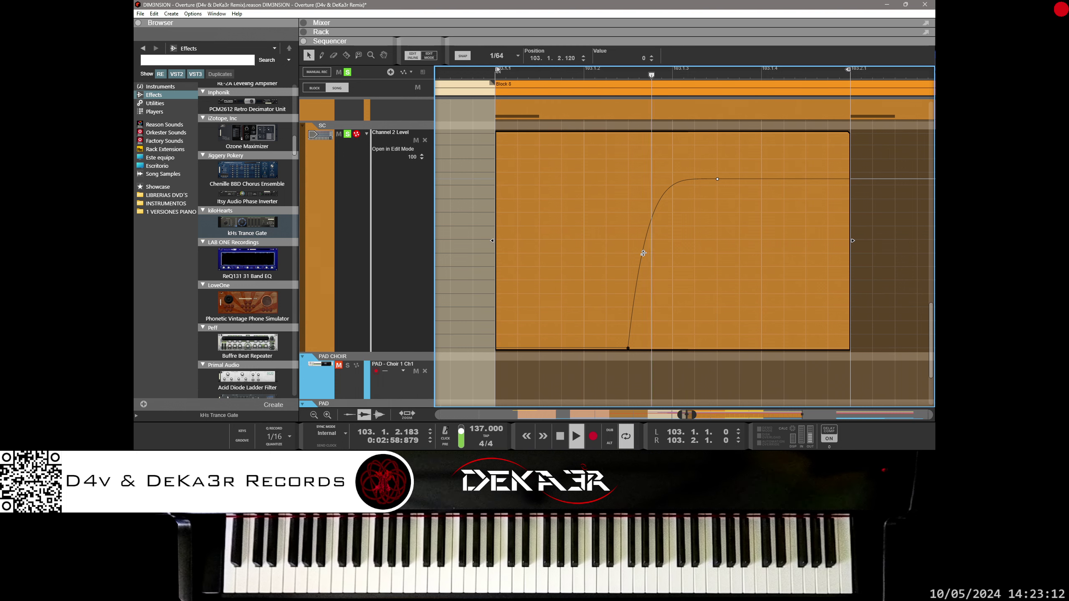
drag(643, 253, 638, 244)
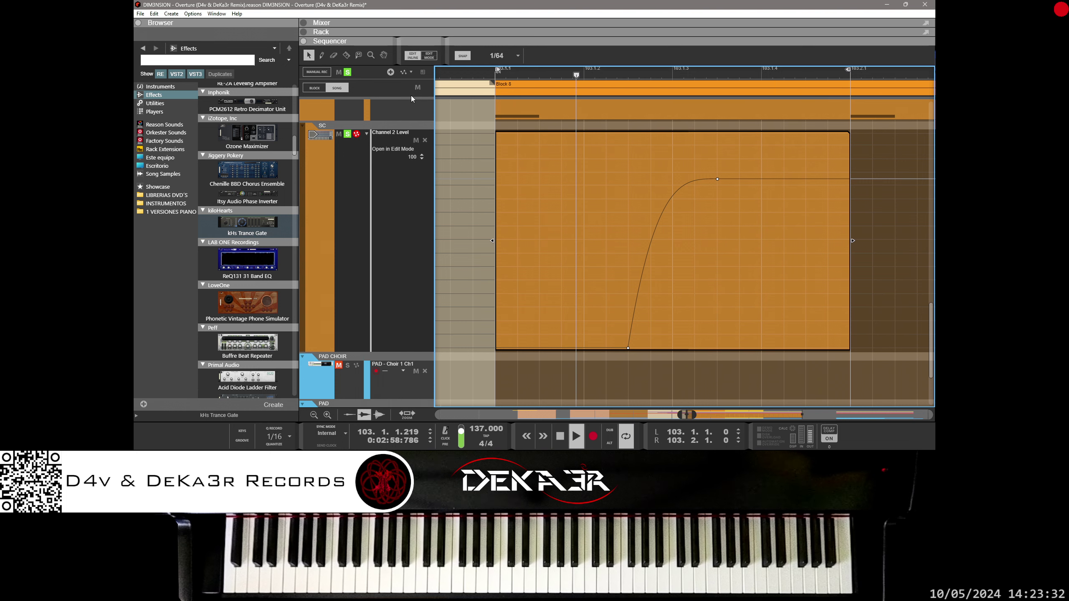
- Reveal the rack mixer, create an automation lane for its Channel 3 level, and enlarge the sequencer again
scroll(483, 168, up, 2)
key(space)
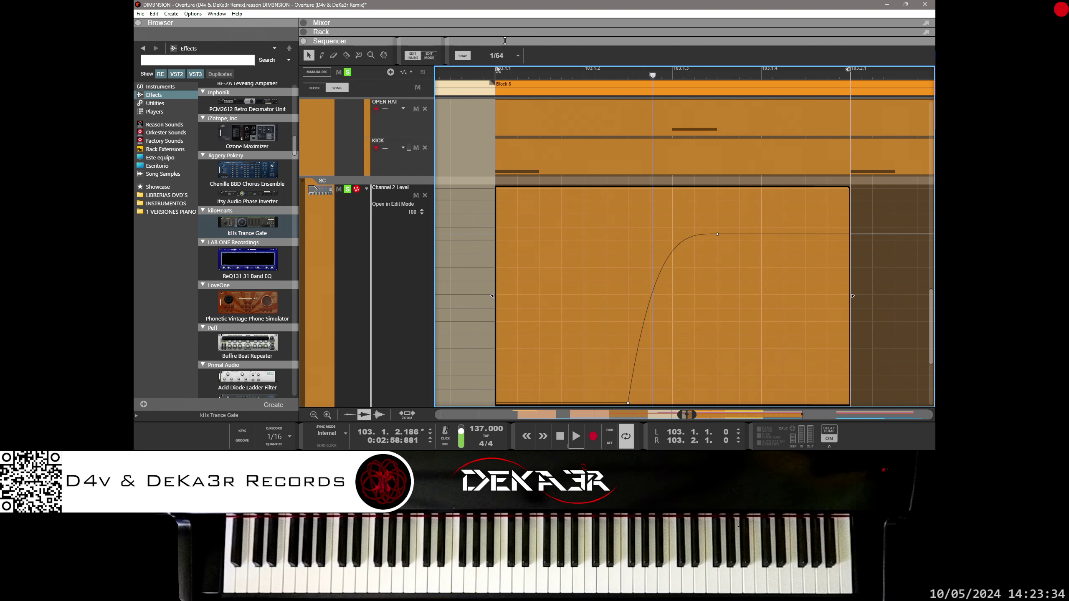
click(504, 41)
key(space)
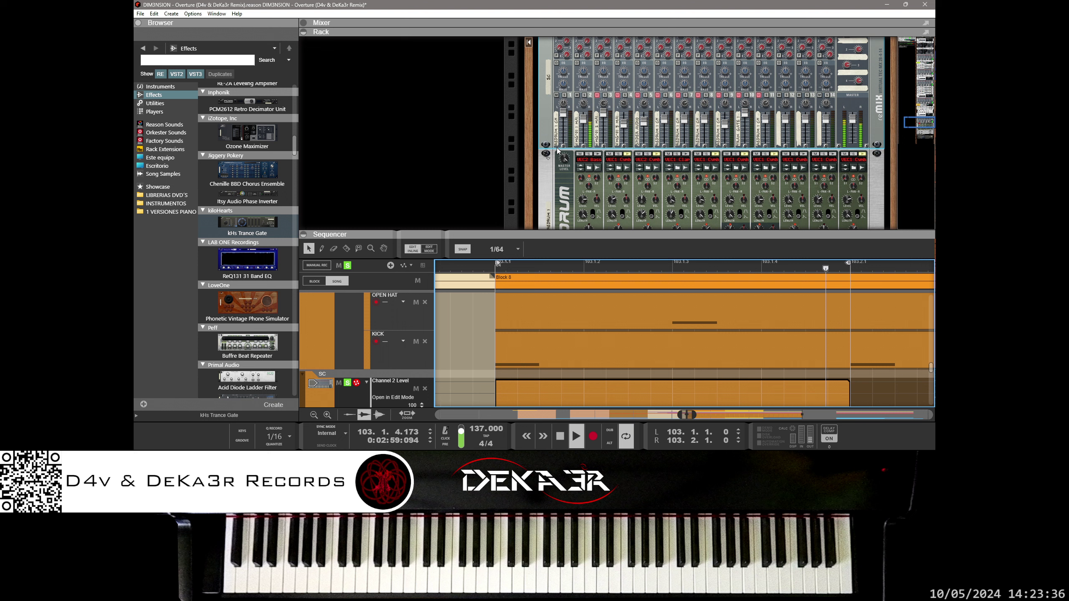
right_click(602, 113)
click(632, 121)
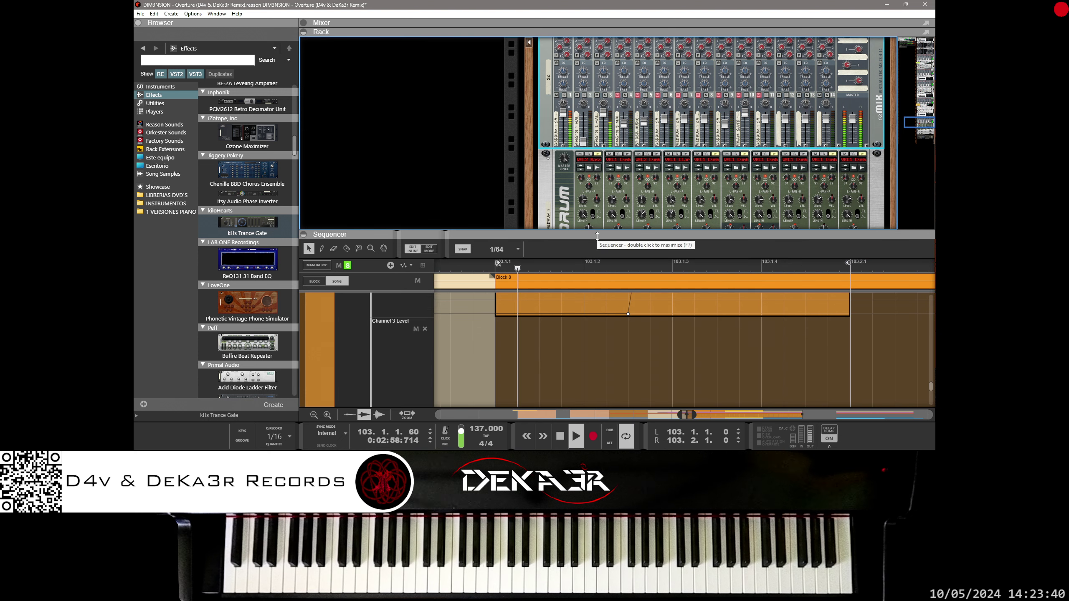
drag(597, 236, 616, 3)
scroll(594, 180, up, 2)
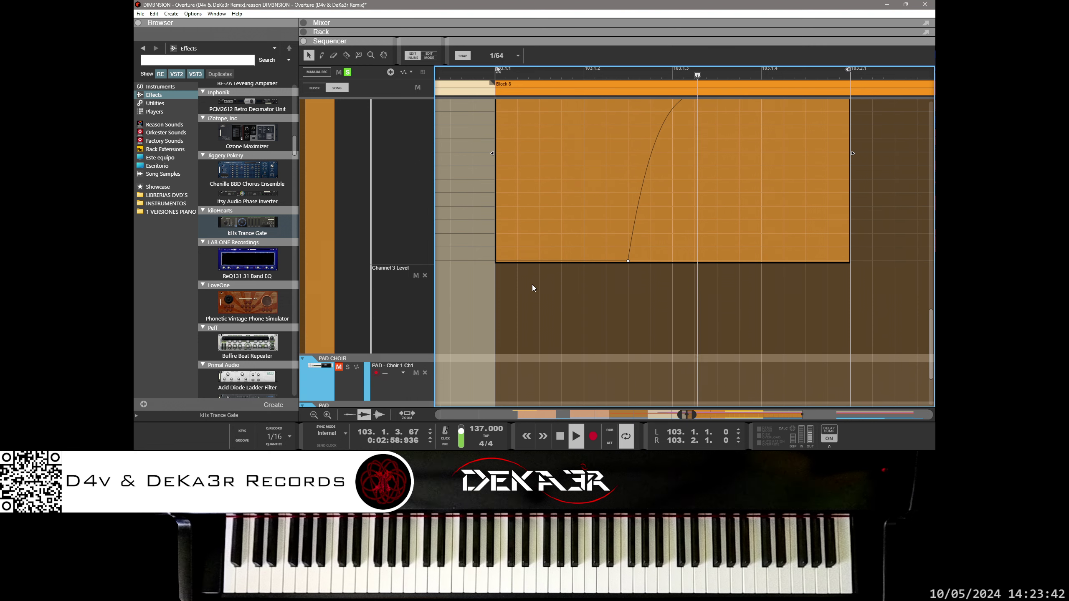
- Create a one-beat clip from 103.1.1 to 103.2.1 in the SC track's Channel 3 Level lane
double_click(506, 308)
key(ctrl+z)
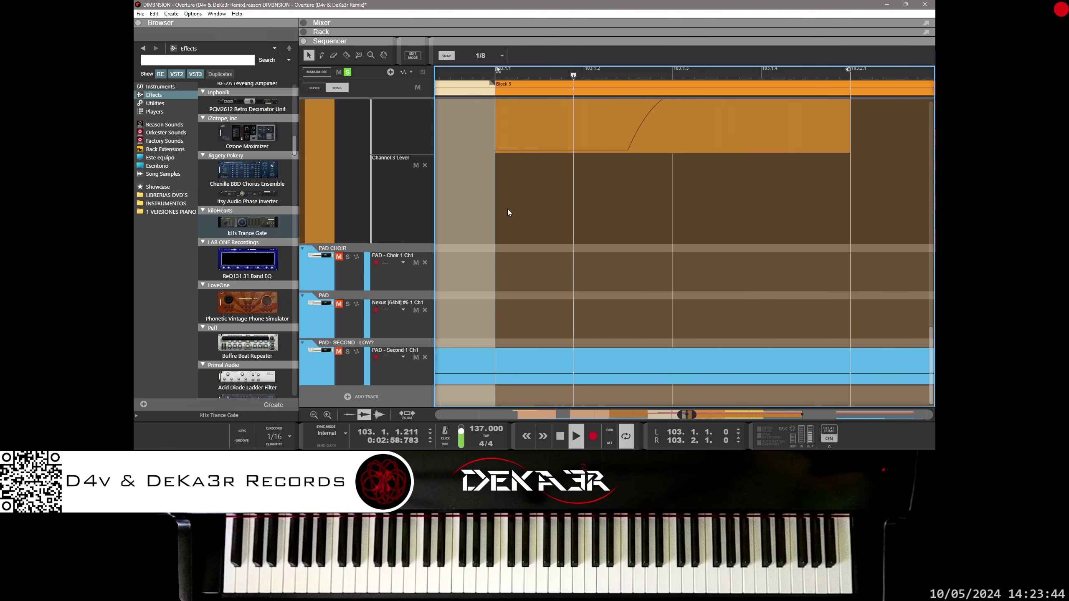
double_click(508, 209)
drag(674, 199, 850, 199)
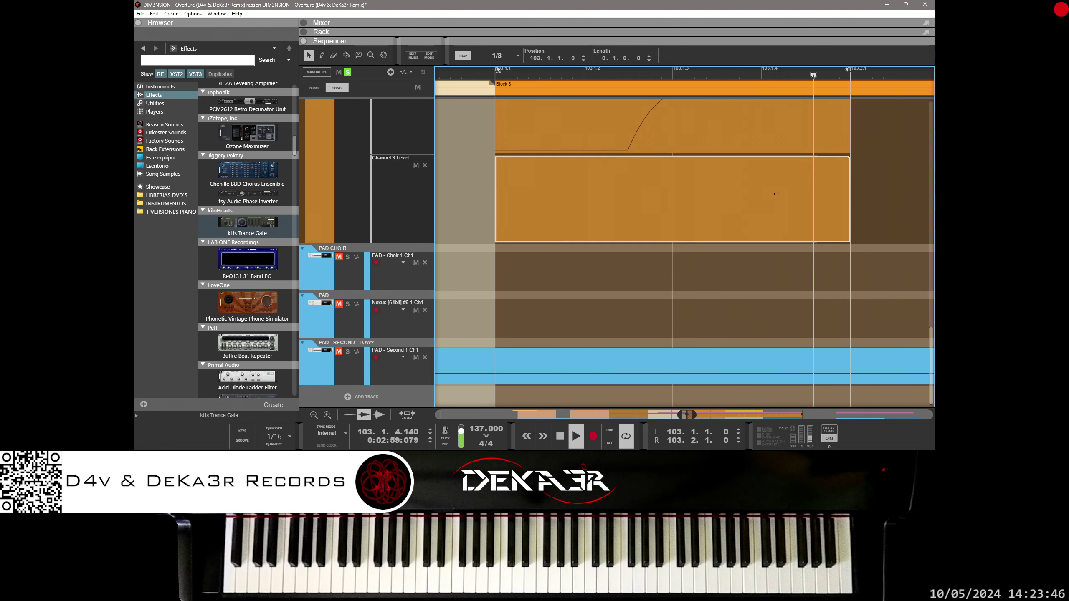
- Open the Channel 3 Level clip for editing and place an automation point at 103.1.3.120 with value 127
scroll(730, 210, up, 5)
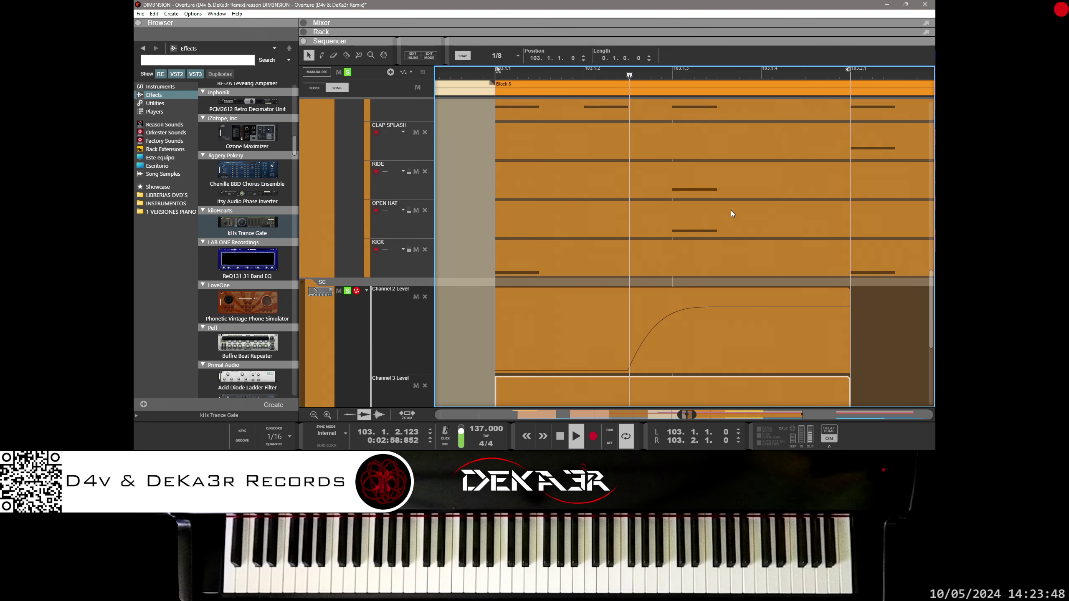
scroll(668, 290, down, 3)
scroll(664, 307, up, 3)
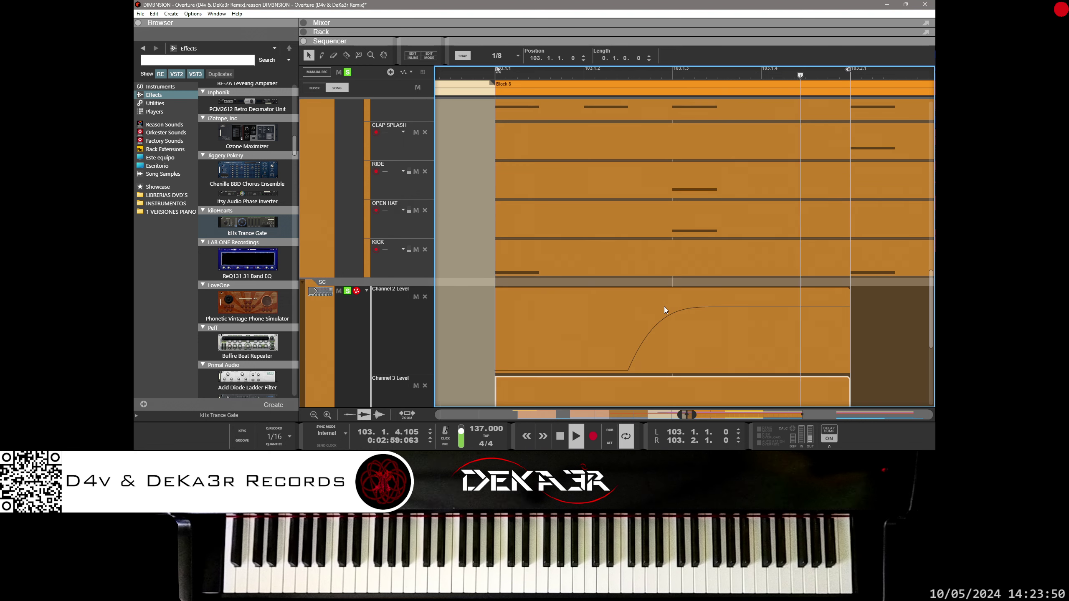
scroll(663, 306, down, 3)
double_click(663, 305)
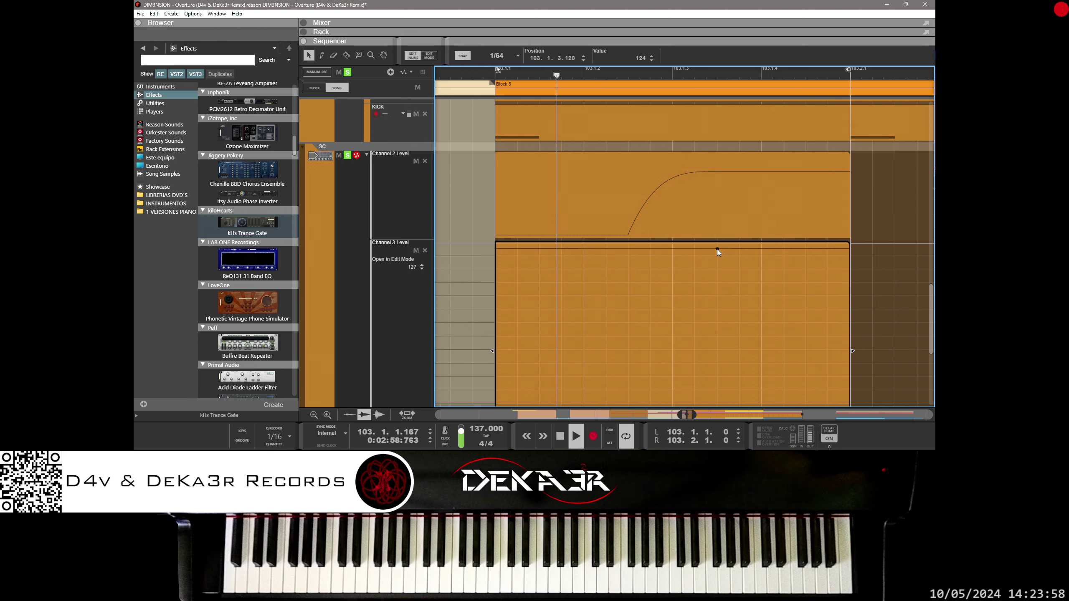
drag(720, 243, 716, 238)
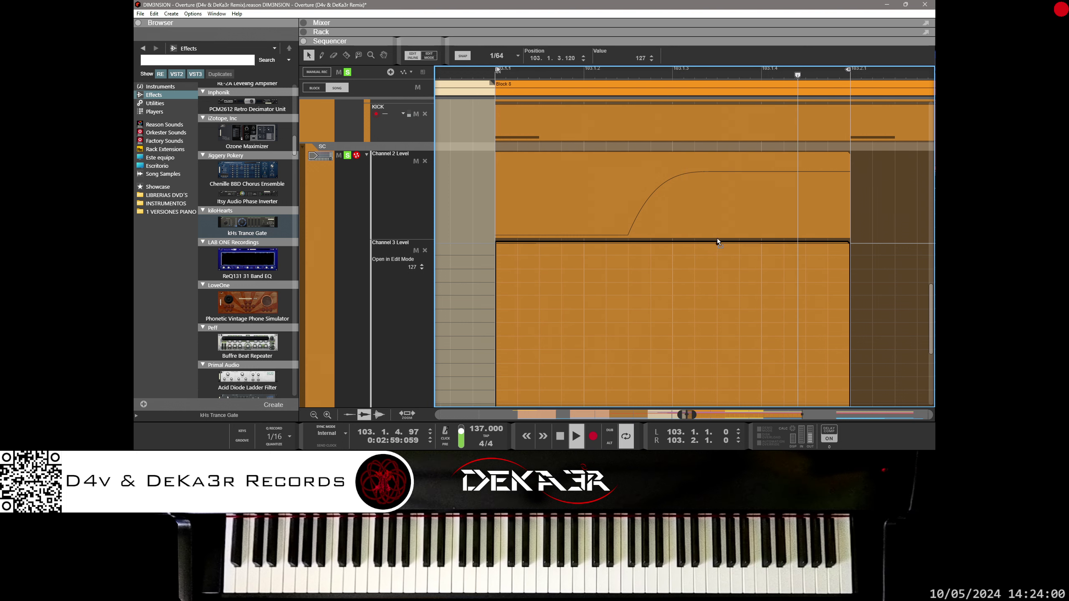
- Add a second Channel 3 Level point at 103.1.2.180 with value 46 and bow the rise upward toward the first point
scroll(726, 284, down, 2)
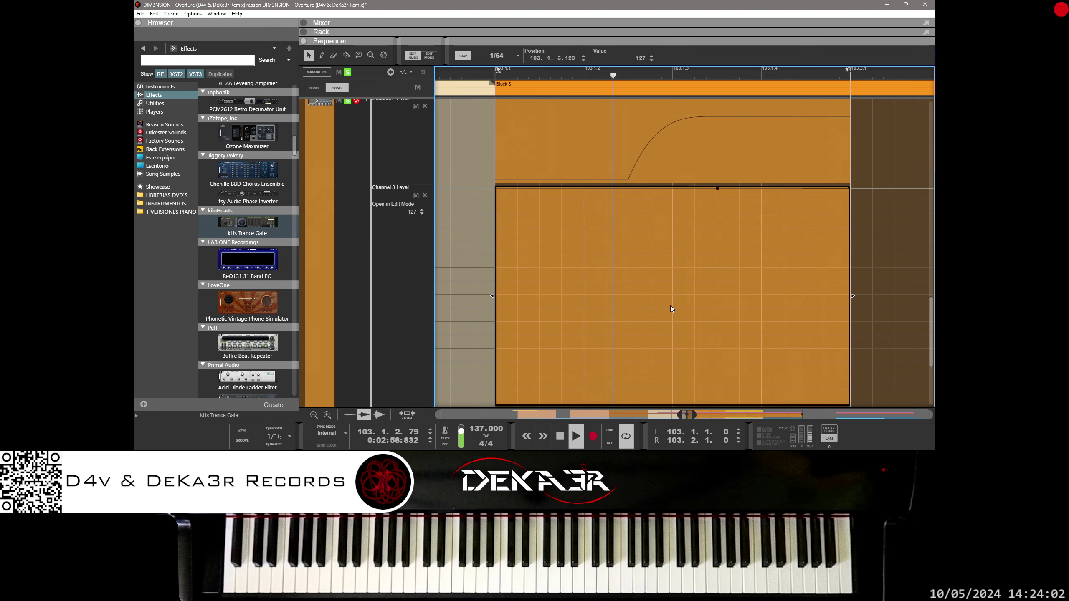
drag(670, 306, 676, 193)
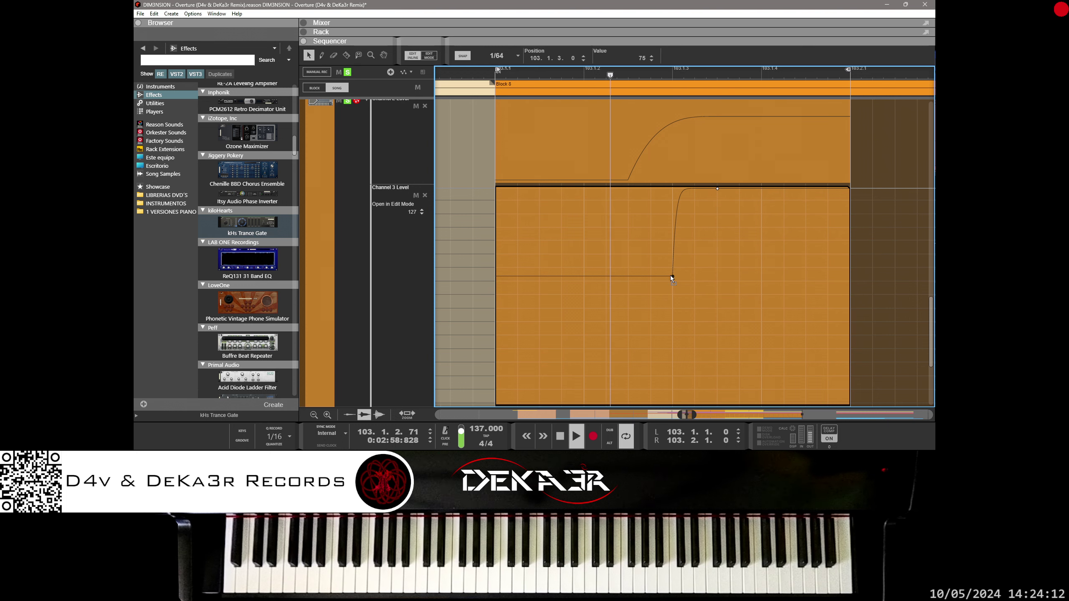
drag(673, 277, 651, 275)
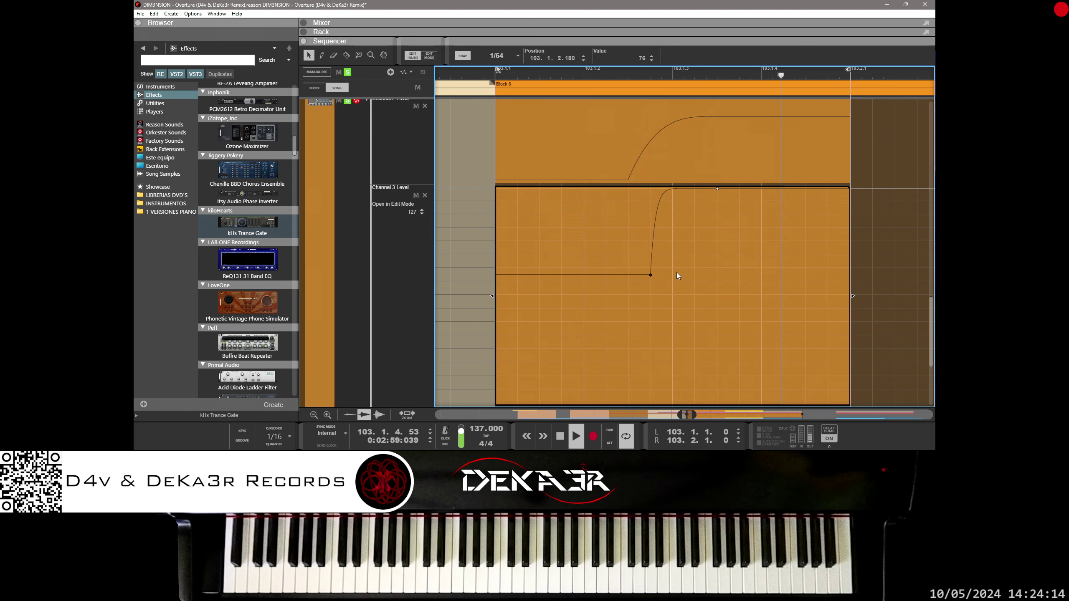
key(ctrl+Down)
key(ctrl+Down)
key(ctrl+Down)
key(ctrl+Down)
key(ctrl+Down)
key(ctrl+Down)
key(ctrl+Down)
key(ctrl+Down)
key(ctrl+Down)
key(ctrl+Down)
key(ctrl+Down)
key(ctrl+Down)
key(ctrl+Down)
key(ctrl+Down)
key(ctrl+Down)
key(ctrl+Down)
key(ctrl+Down)
key(ctrl+Down)
key(Down)
key(Down)
key(Down)
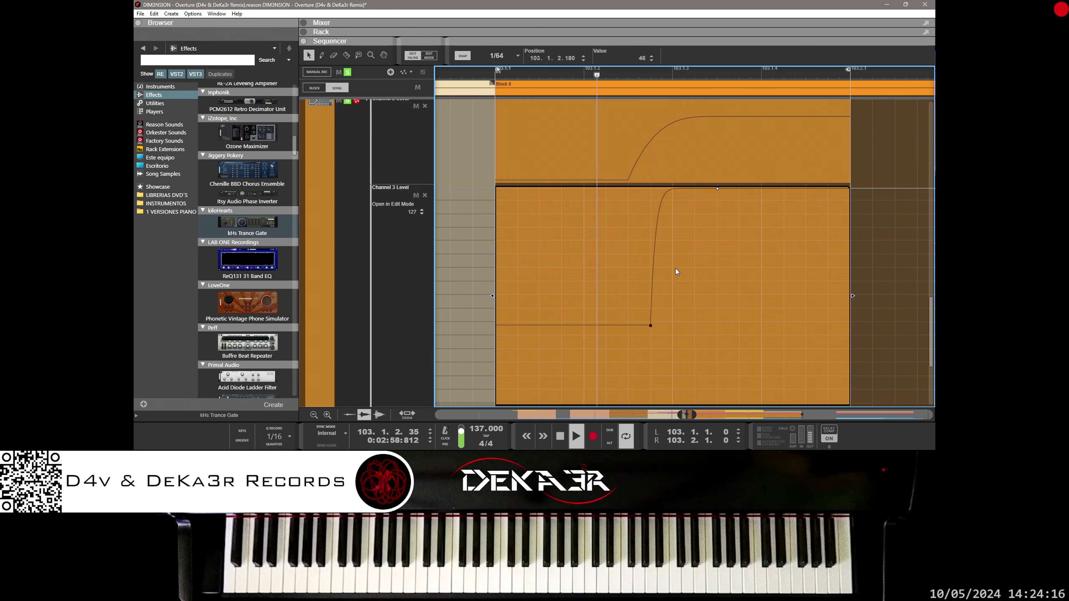
- Set the low Channel 3 Level automation point to value 47 and make the bend of the rise slightly gentler
key(Up)
key(Up)
key(Up)
key(Up)
key(Up)
key(Up)
key(Up)
key(Up)
key(Up)
key(Up)
key(Up)
key(Up)
key(Up)
key(Up)
key(Up)
key(Up)
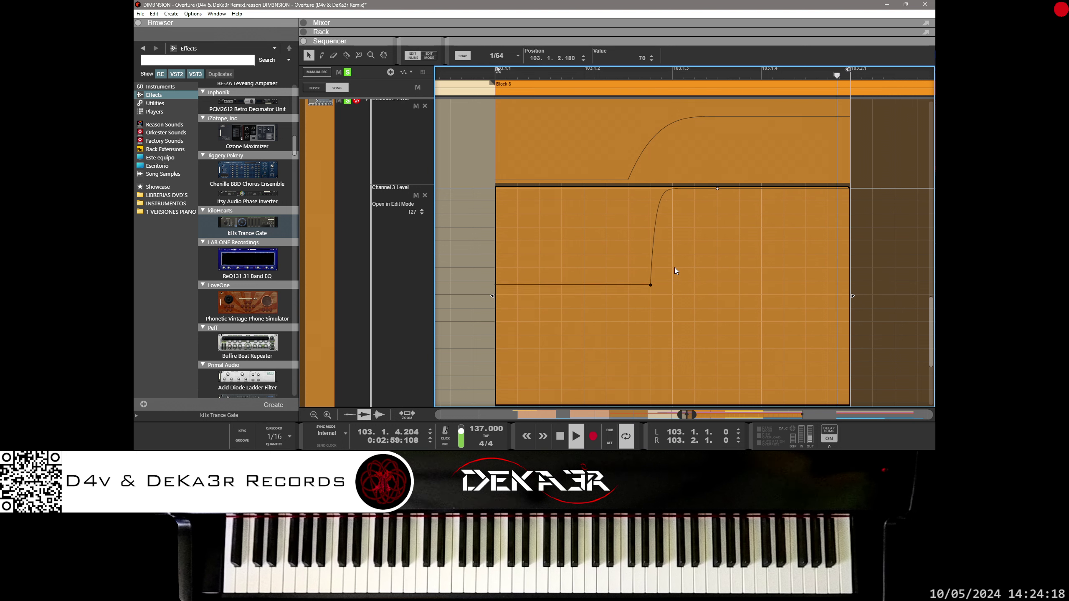
key(Down)
key(Down)
key(Down)
key(Down)
key(Down)
key(Down)
key(Down)
key(Down)
key(Down)
key(Down)
key(Down)
key(Down)
key(Down)
key(Down)
key(Down)
key(Down)
key(Down)
key(Down)
key(Down)
key(Down)
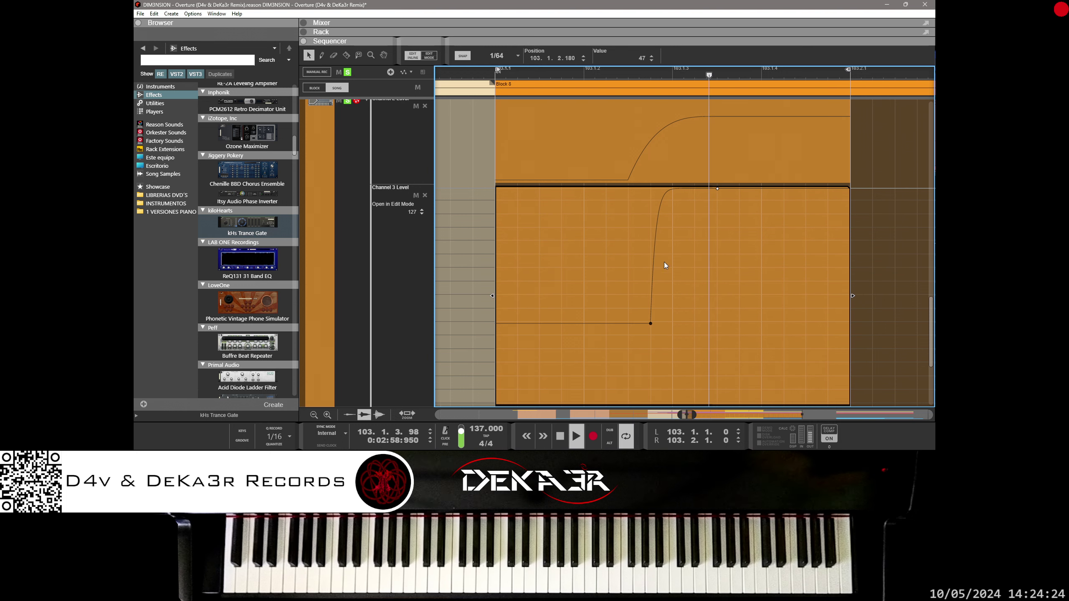
click(654, 236)
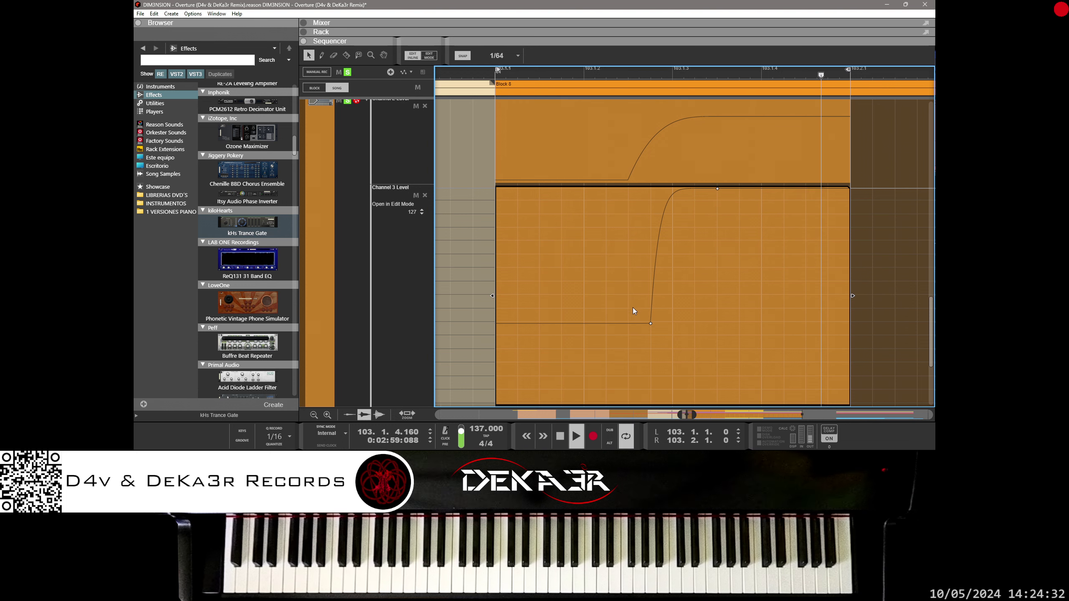
- Reveal the rack mixer and the Redrum below it for inspection, and enlarge the sequencer again
scroll(676, 205, up, 2)
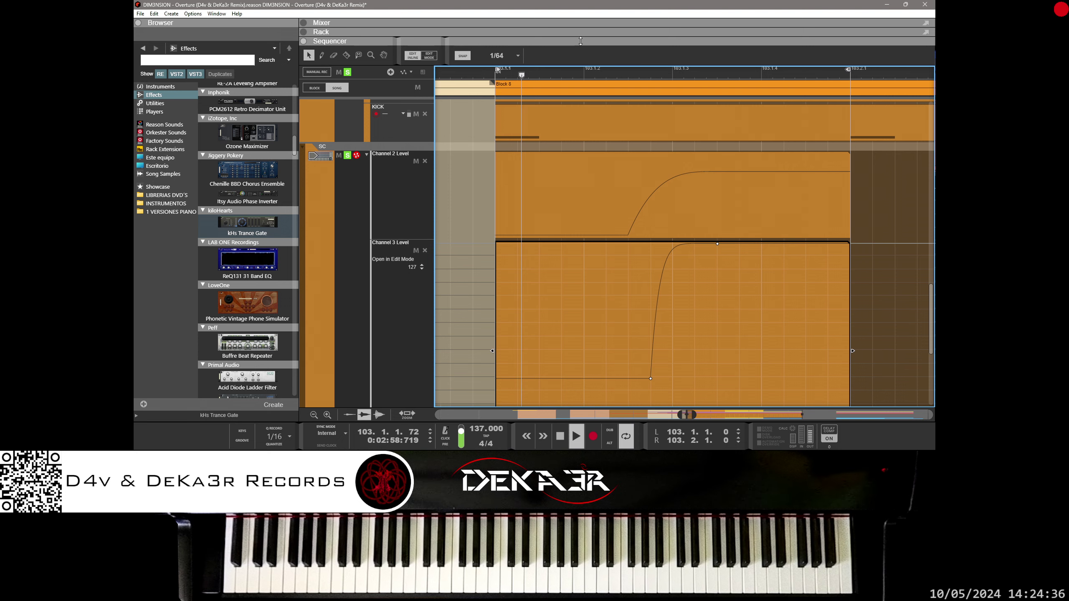
drag(584, 38, 582, 305)
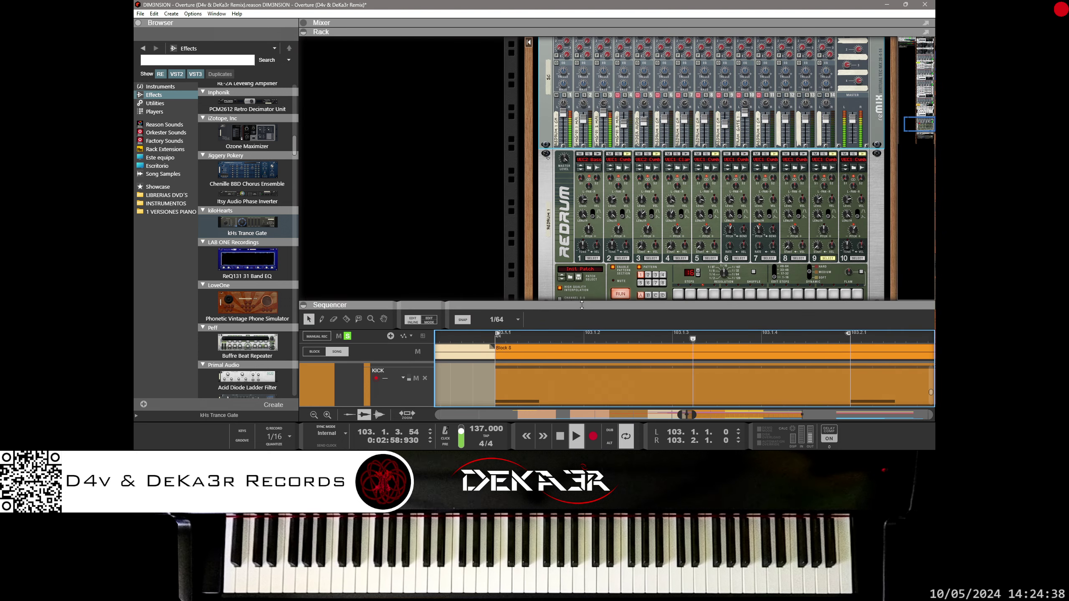
click(643, 221)
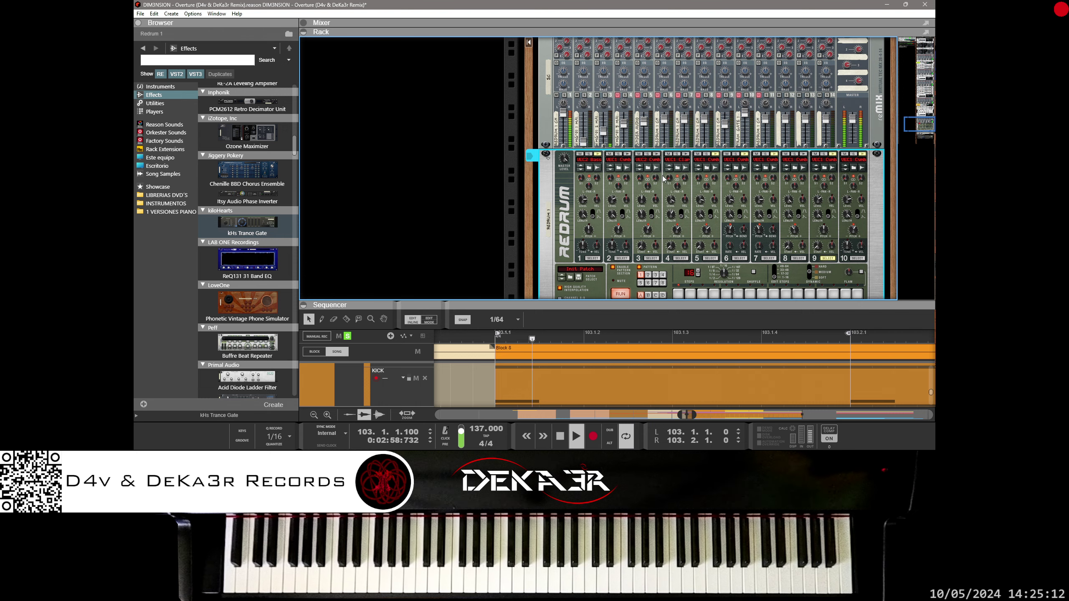
drag(633, 303, 635, 84)
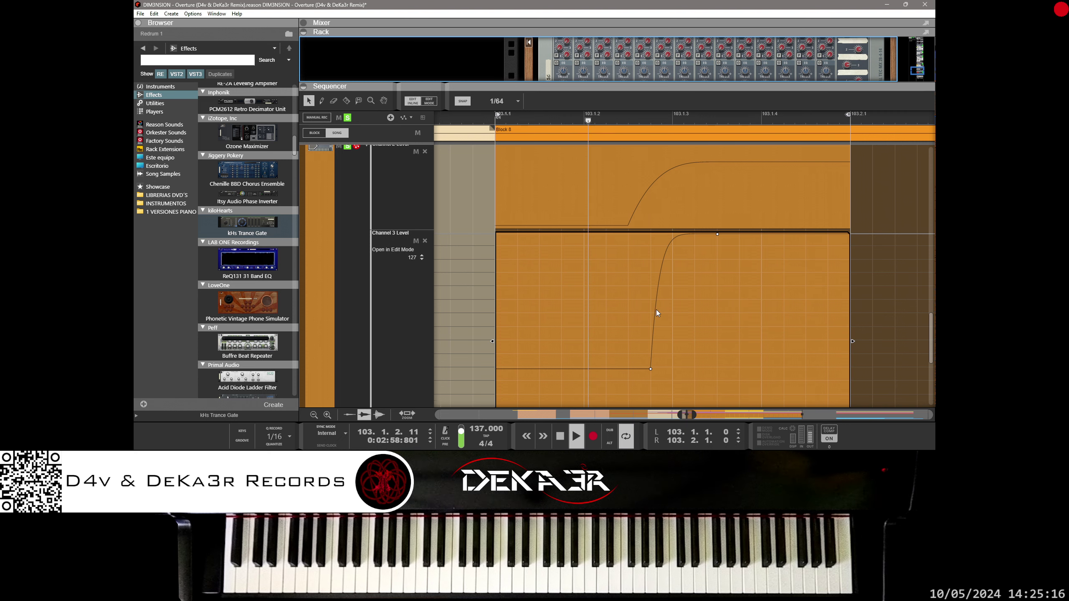
- Soften the Channel 3 Level rise further and move its low point to 103.1.2.150 using a 1/128 snap grid
drag(657, 316, 669, 264)
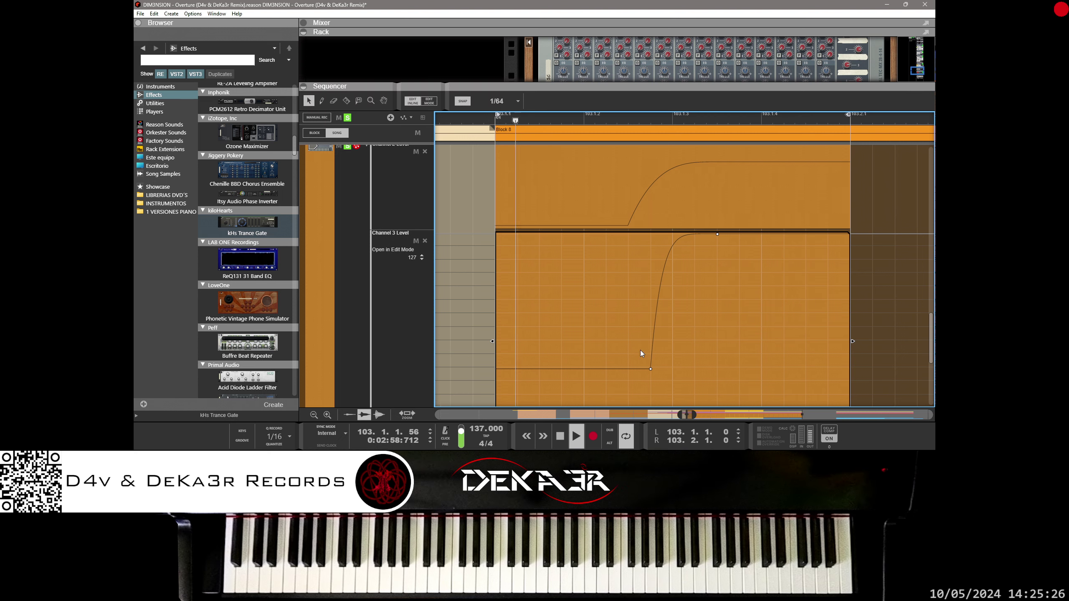
click(651, 368)
click(502, 101)
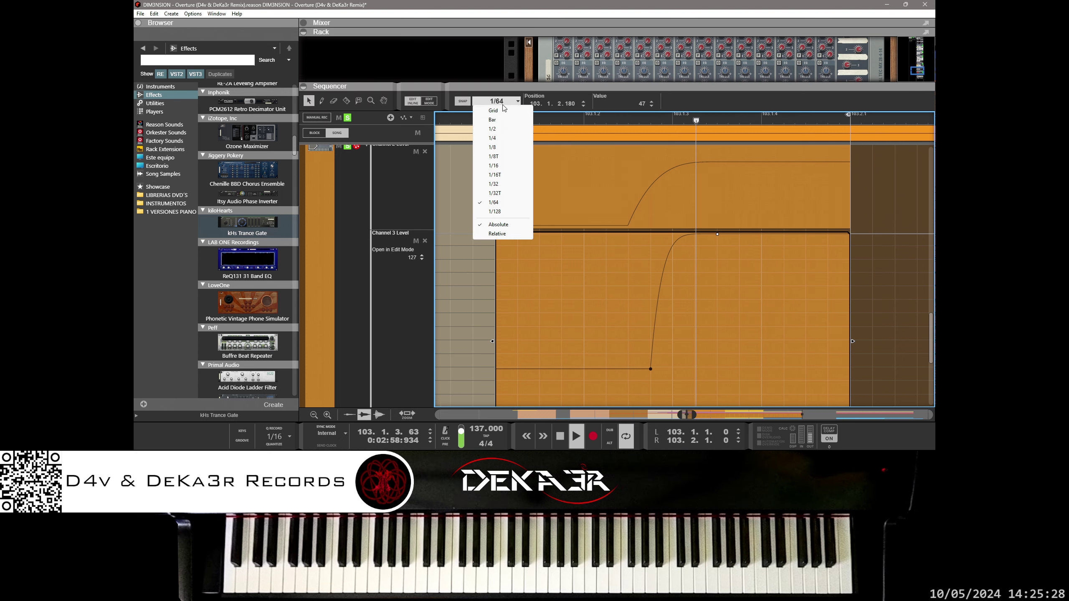
click(501, 208)
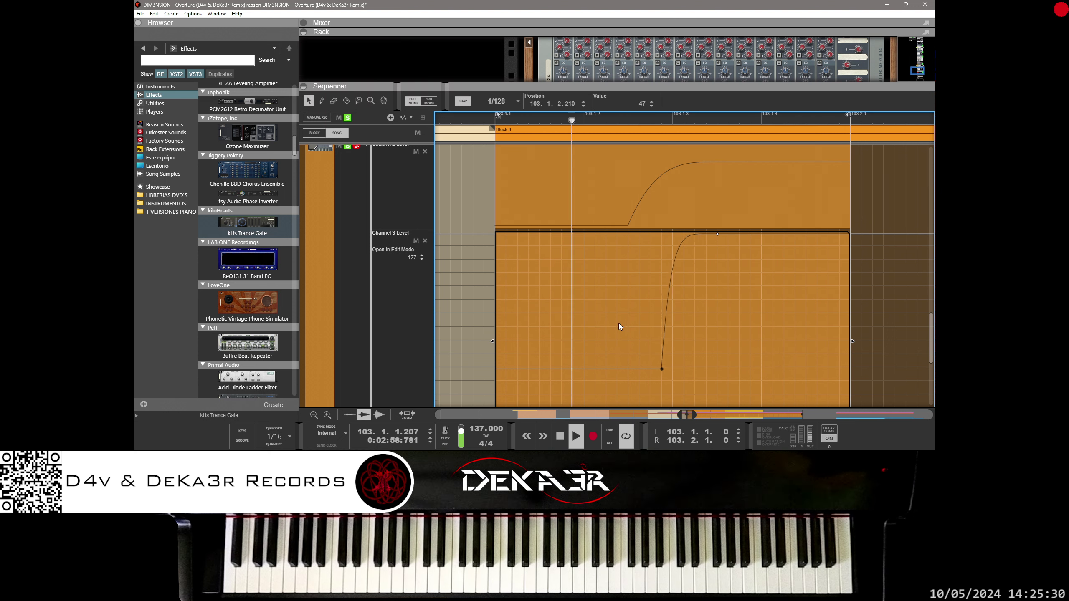
key(ctrl+Left)
key(ctrl+Left)
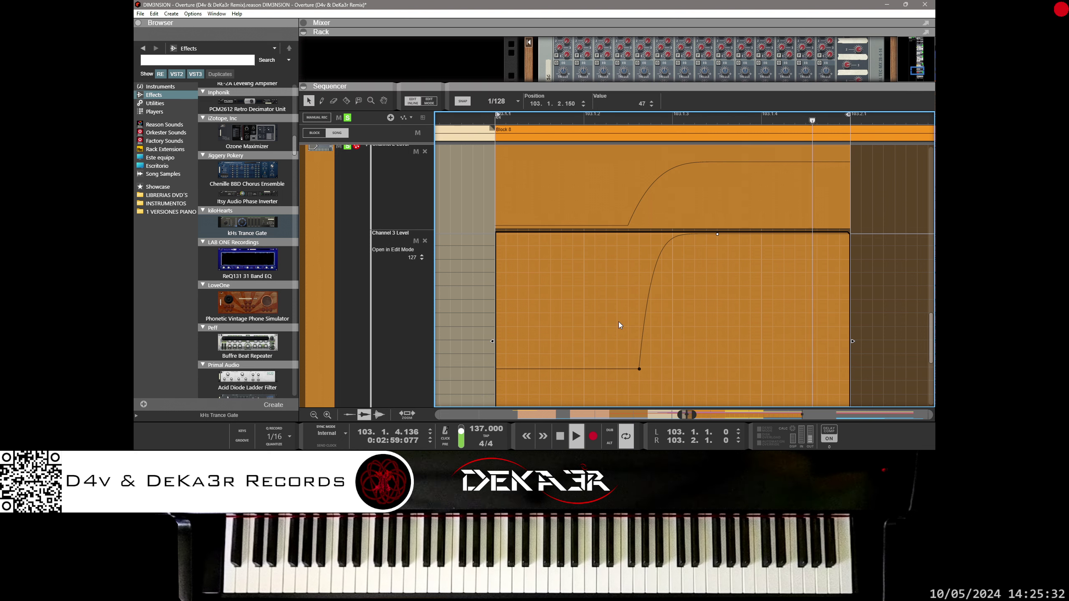
key(ctrl+Right)
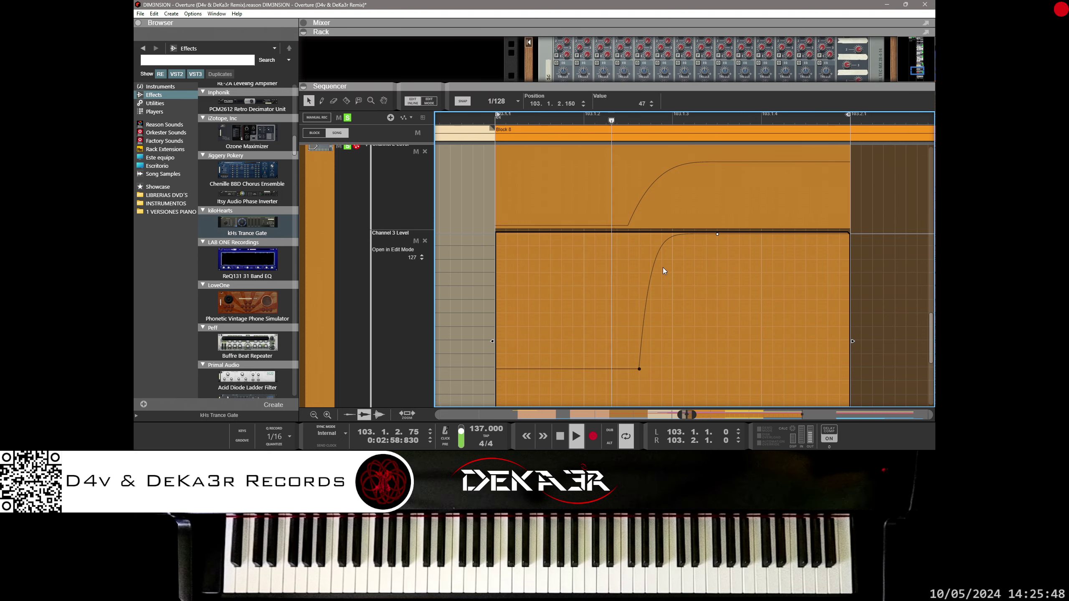
- Open the Spectrum EQ window, switch its display to the Master Section, and close the window again
key(F2)
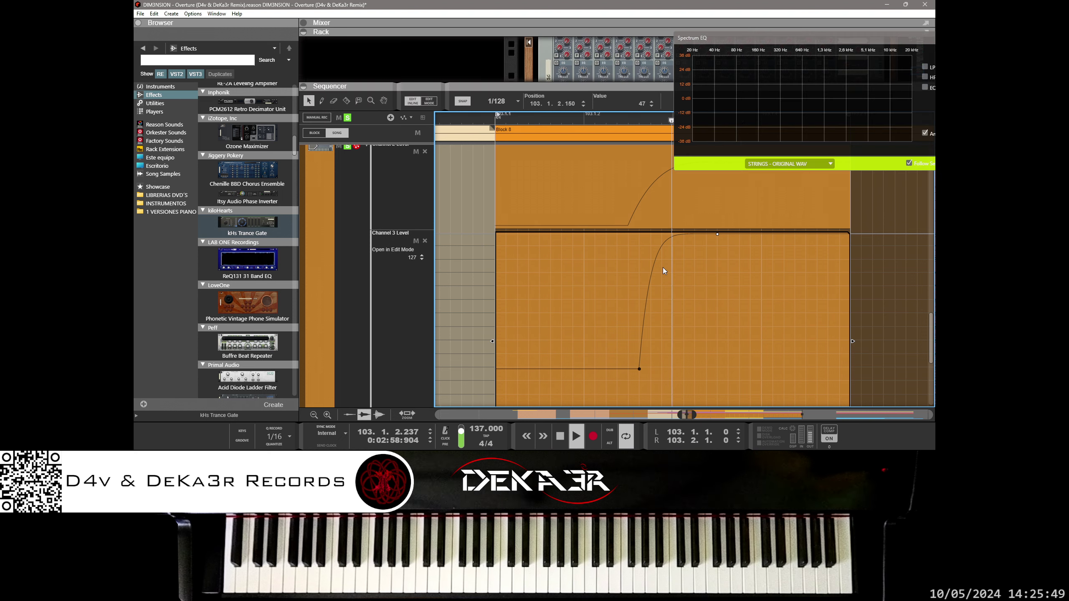
click(756, 166)
click(765, 175)
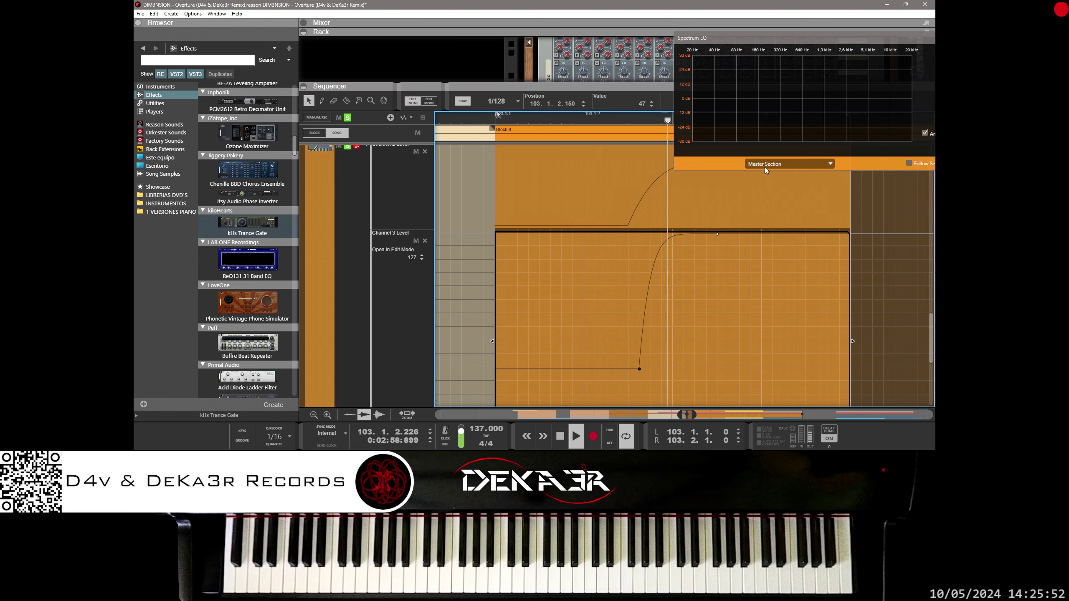
click(766, 164)
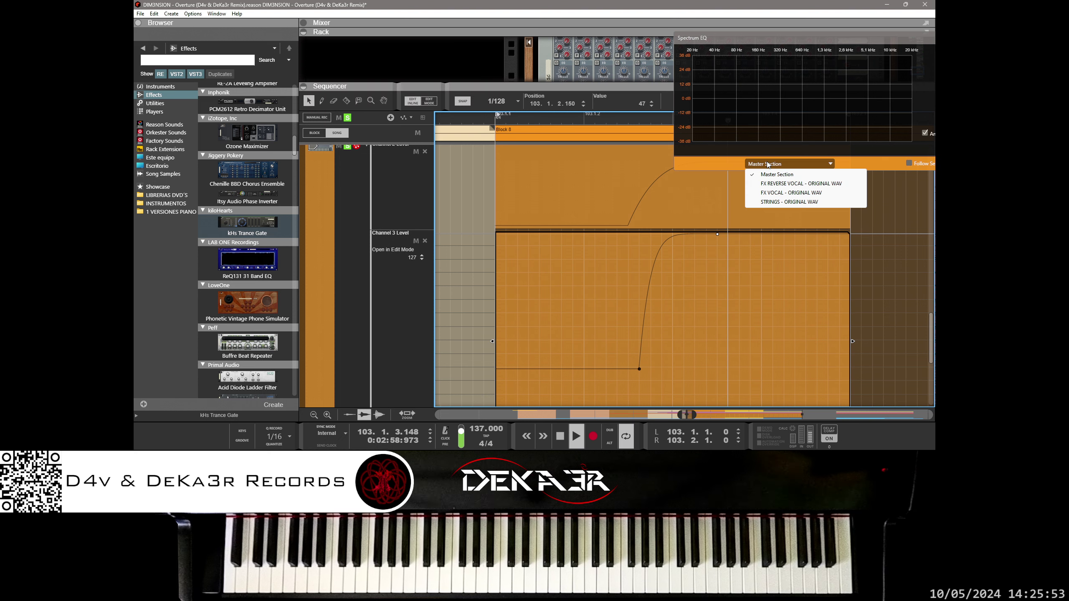
click(727, 160)
key(F2)
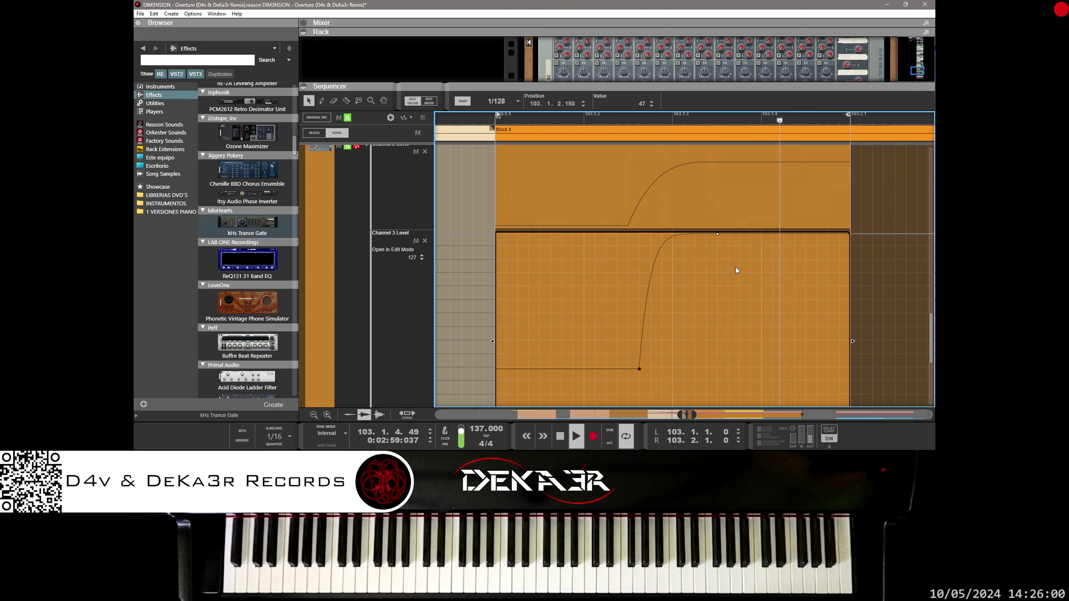
- Unmute channels 4 and 5 on the rack mixer, try channel 6 unmuted, and return to the enlarged sequencer
drag(614, 87, 614, 250)
click(618, 96)
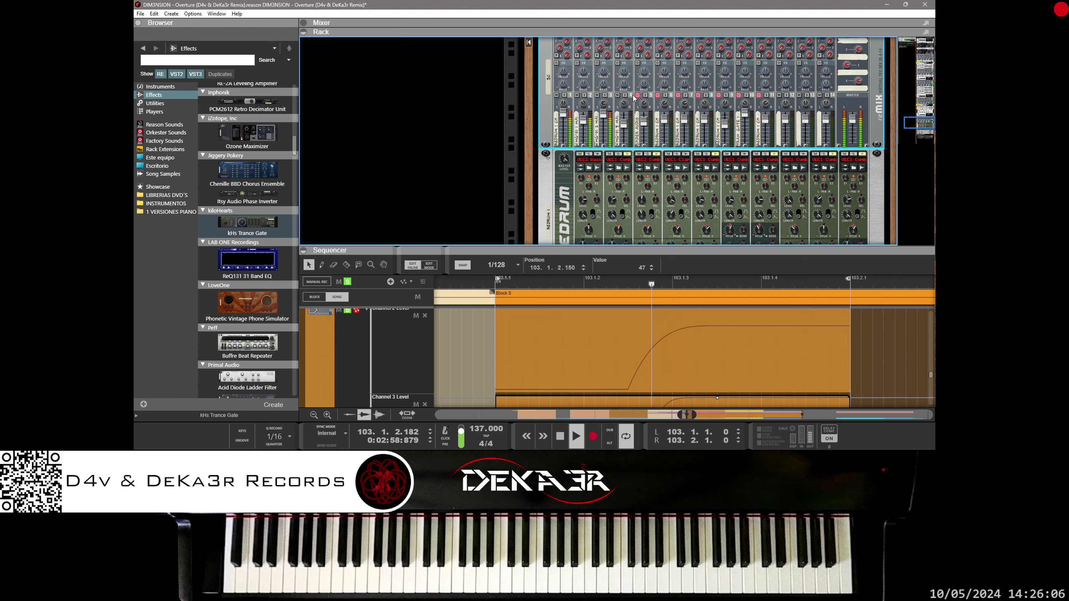
click(638, 95)
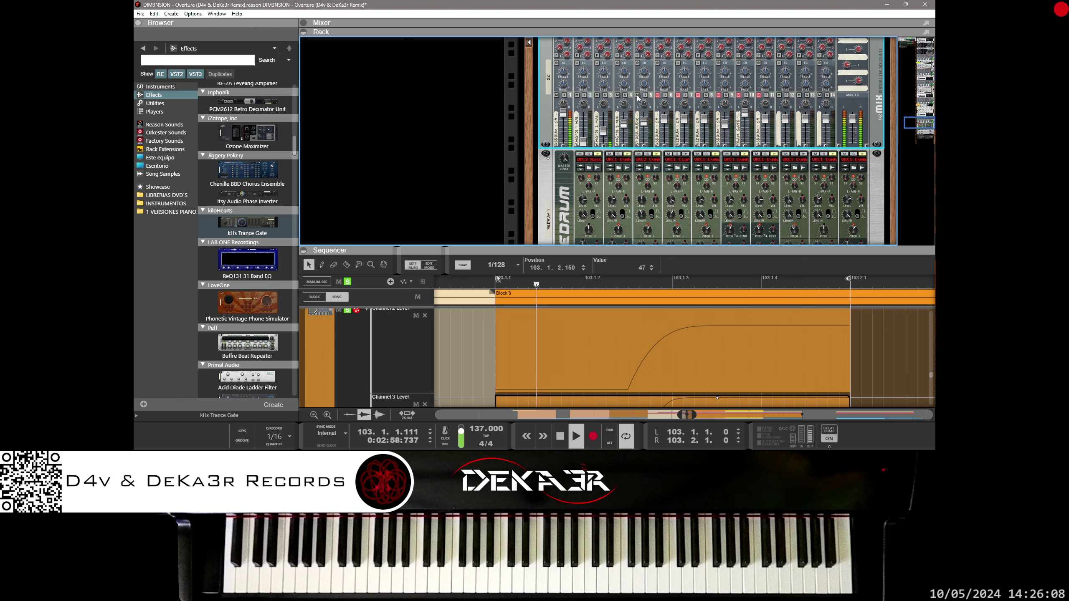
click(657, 96)
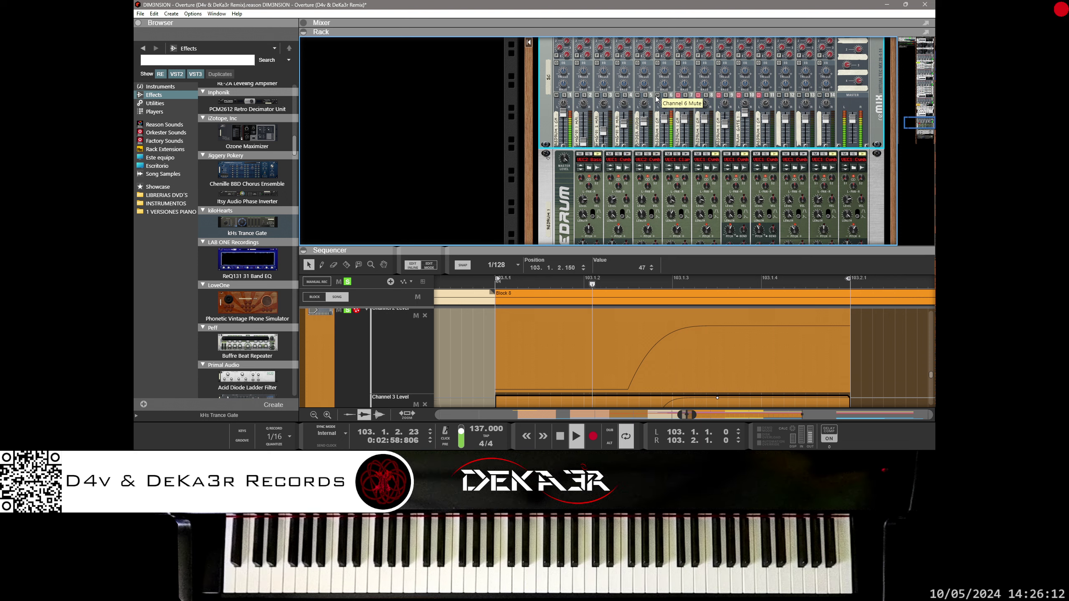
click(657, 95)
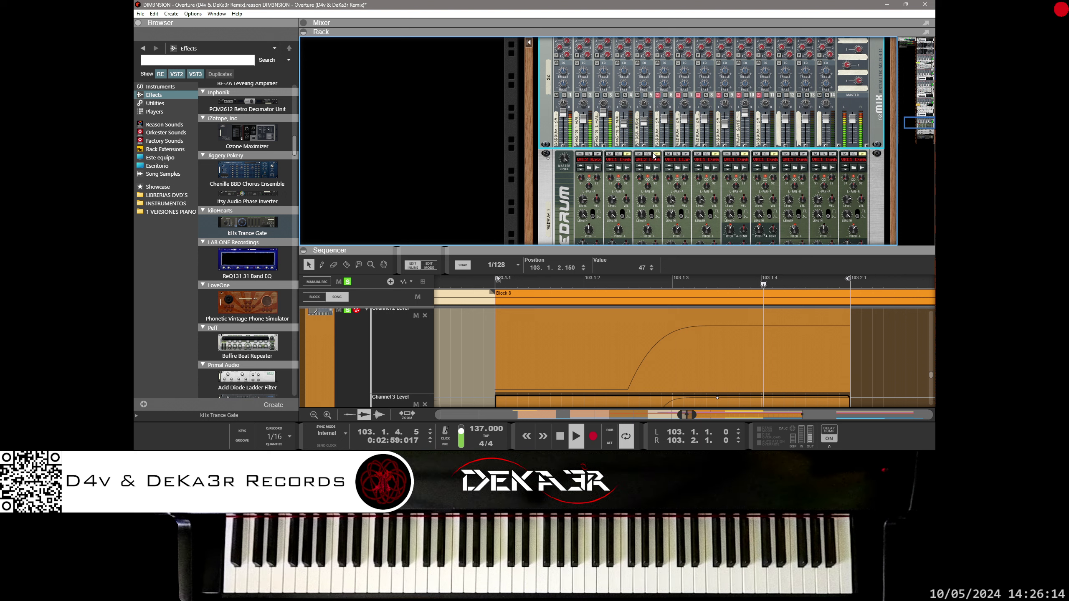
click(687, 156)
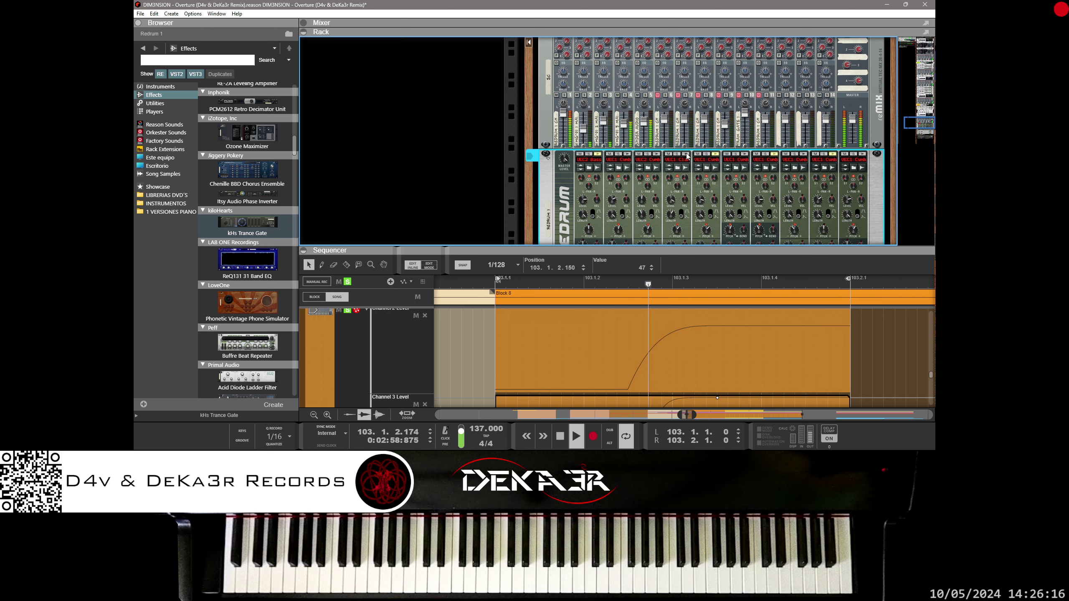
drag(686, 248, 674, 40)
click(637, 95)
- Duplicate the one-beat Channel 2 and Channel 3 Level clips in the SC track until they fill bar 103
scroll(678, 176, up, 5)
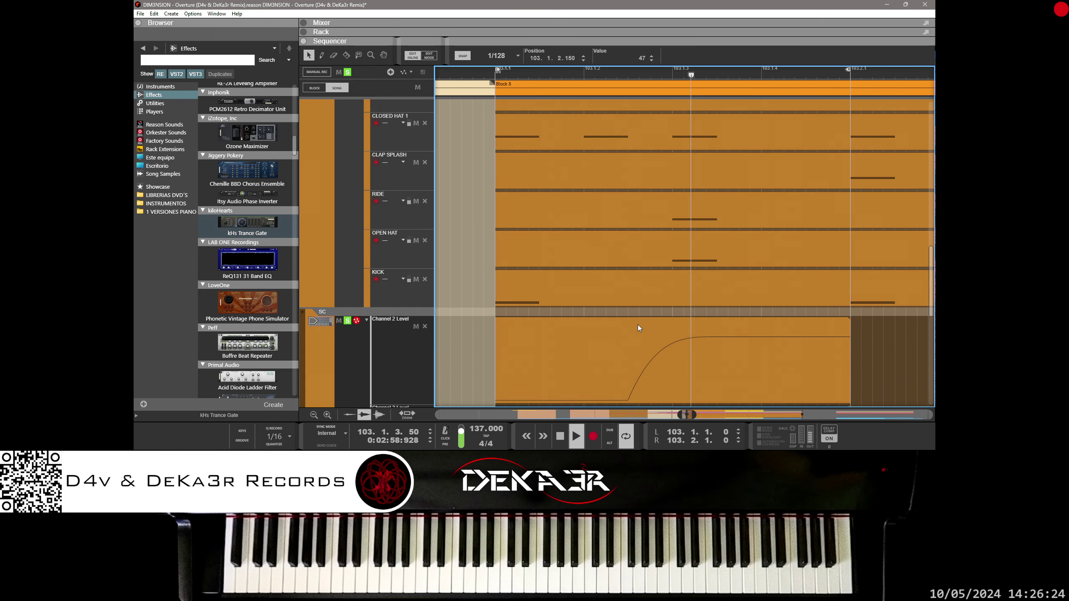
drag(695, 415, 699, 415)
scroll(539, 346, down, 2)
drag(567, 286, 594, 318)
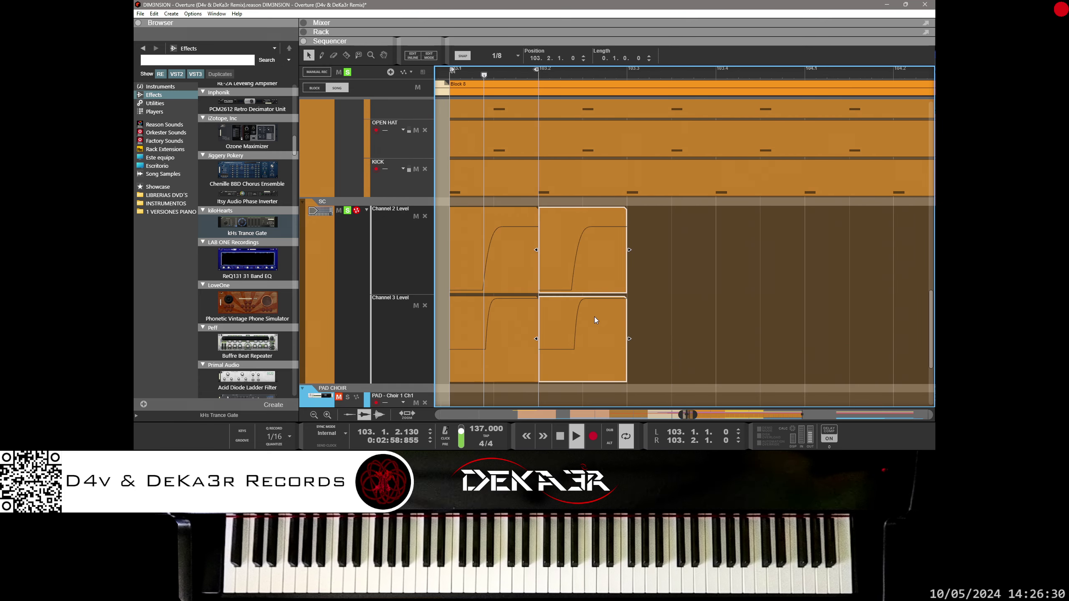
drag(652, 246, 683, 334)
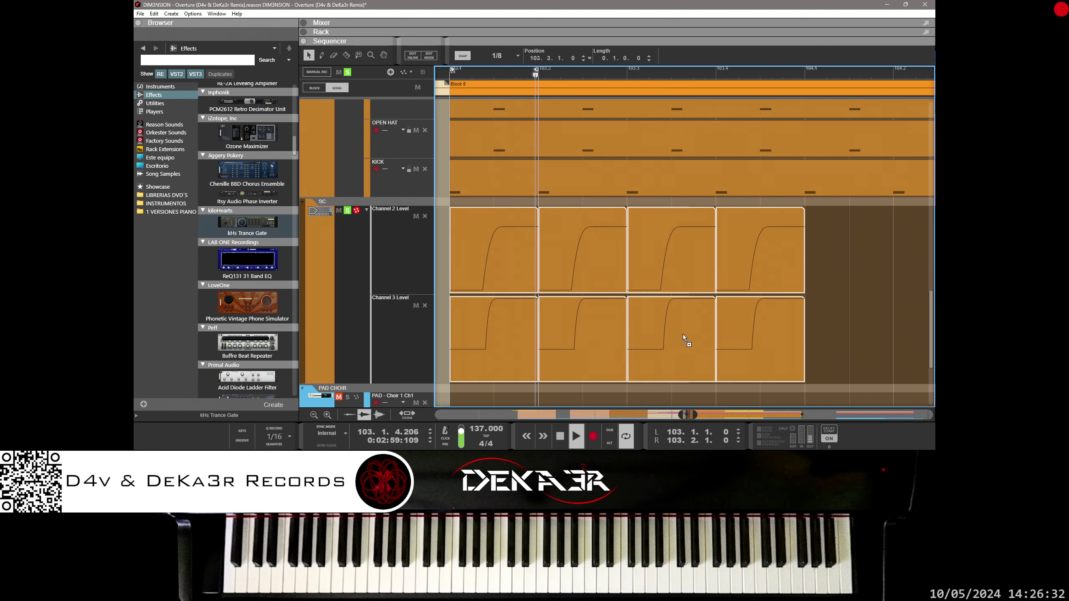
- Duplicate the bar-long group of Channel 2 and Channel 3 Level clips until both lanes cover eight bars from 103.1.1
mouse_move(678, 414)
mouse_down()
mouse_move(660, 415)
mouse_move(685, 415)
mouse_up()
drag(704, 416, 697, 416)
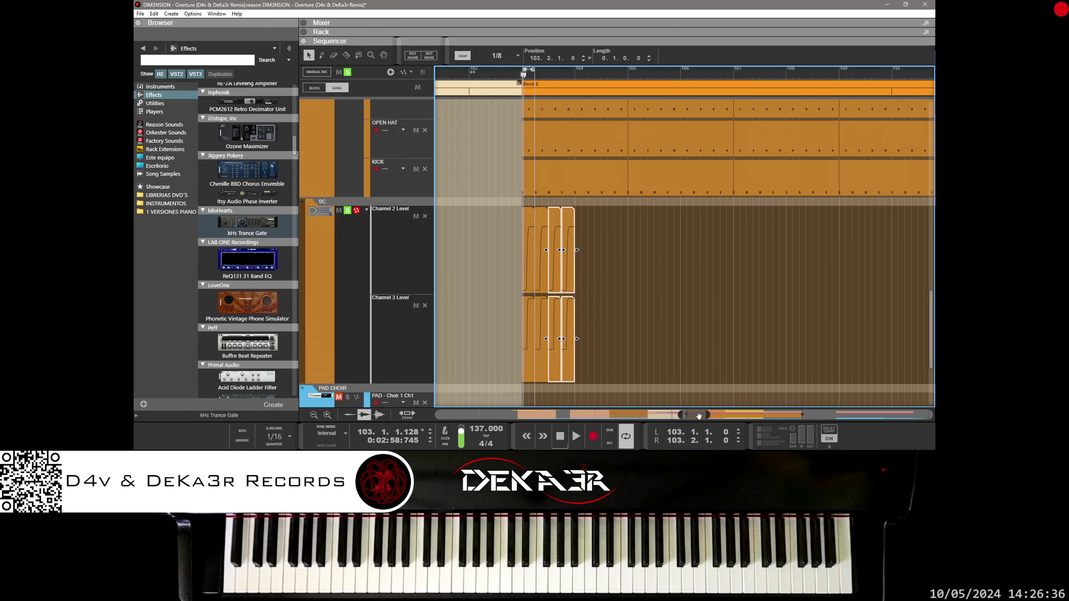
drag(602, 252, 526, 354)
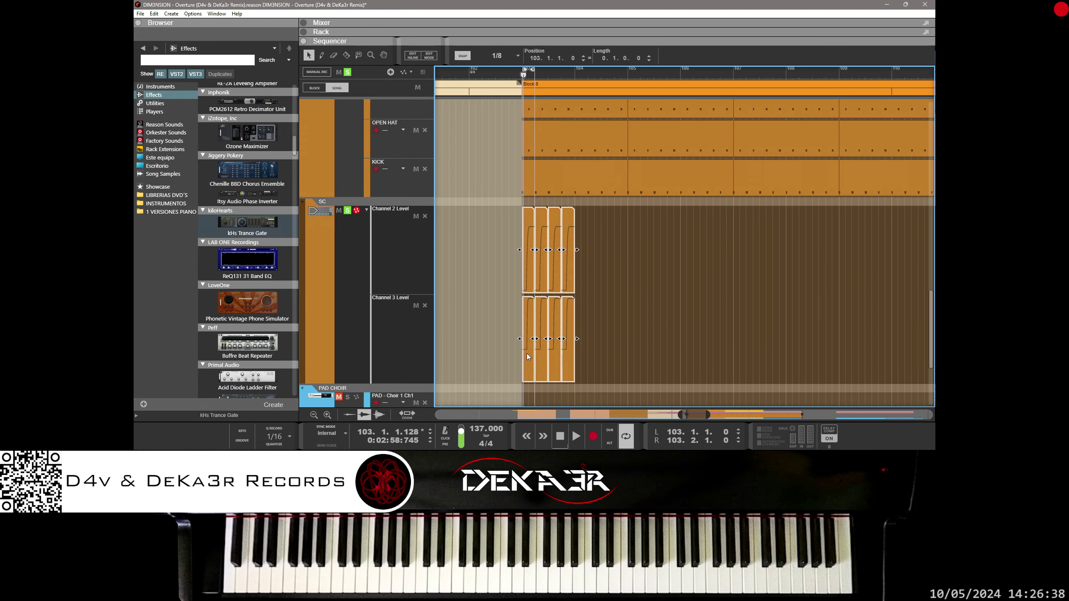
key(ctrl+d)
drag(649, 310, 640, 363)
drag(781, 252, 744, 341)
- Select all clips in both SC level lanes and join them into one eight-bar clip per lane
drag(710, 416, 755, 415)
drag(678, 267, 463, 349)
right_click(469, 361)
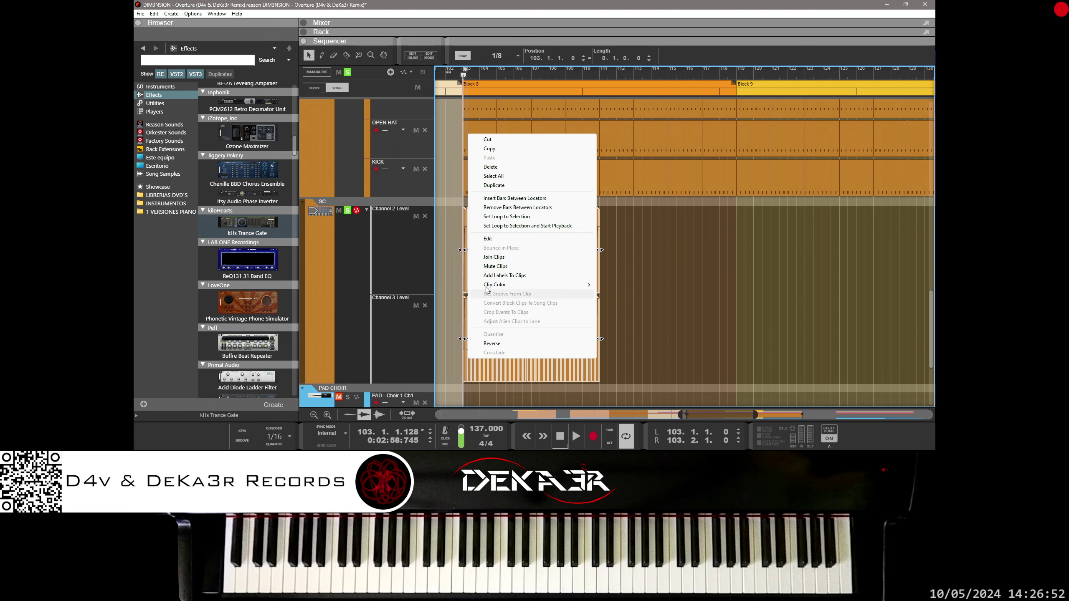
click(494, 257)
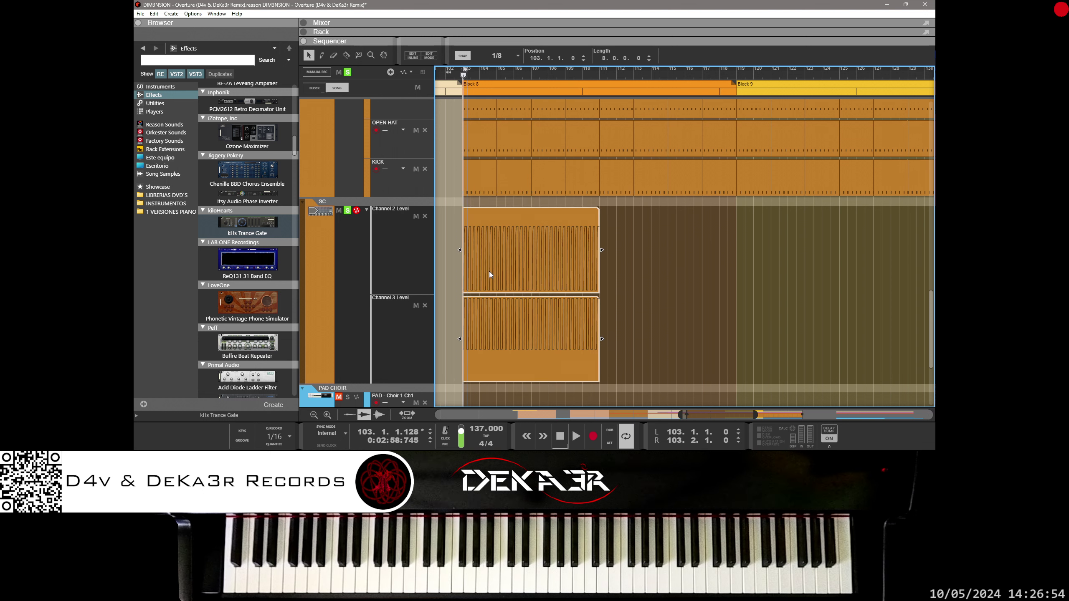
- Copy the eight-bar level clips to bars 111 and 119, and delete the copies that start at bar 119
drag(489, 271, 767, 272)
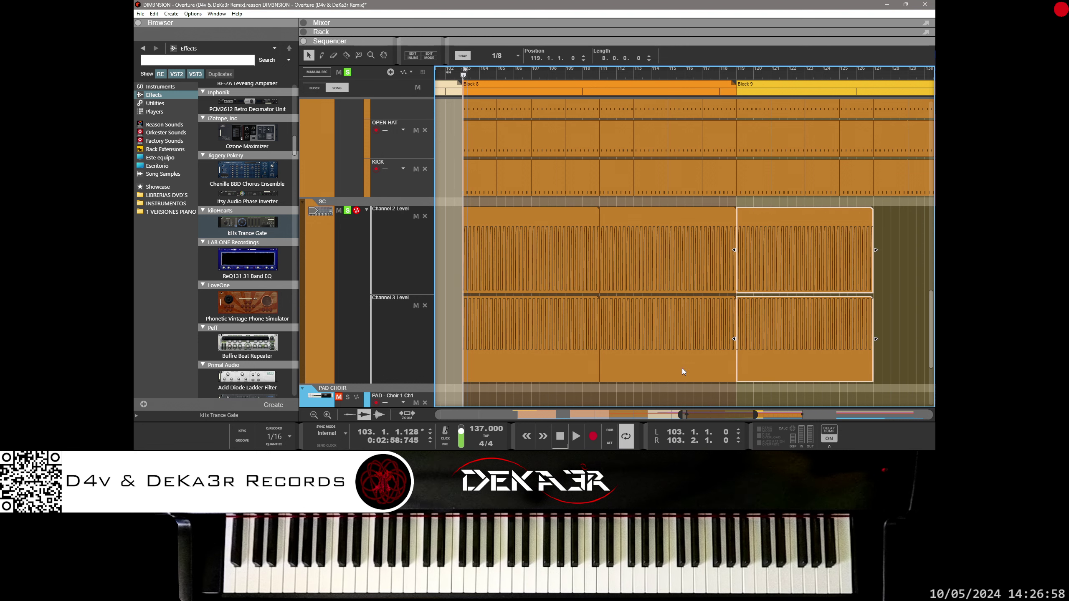
mouse_move(690, 416)
mouse_down()
mouse_move(720, 415)
mouse_move(697, 416)
mouse_up()
key(Delete)
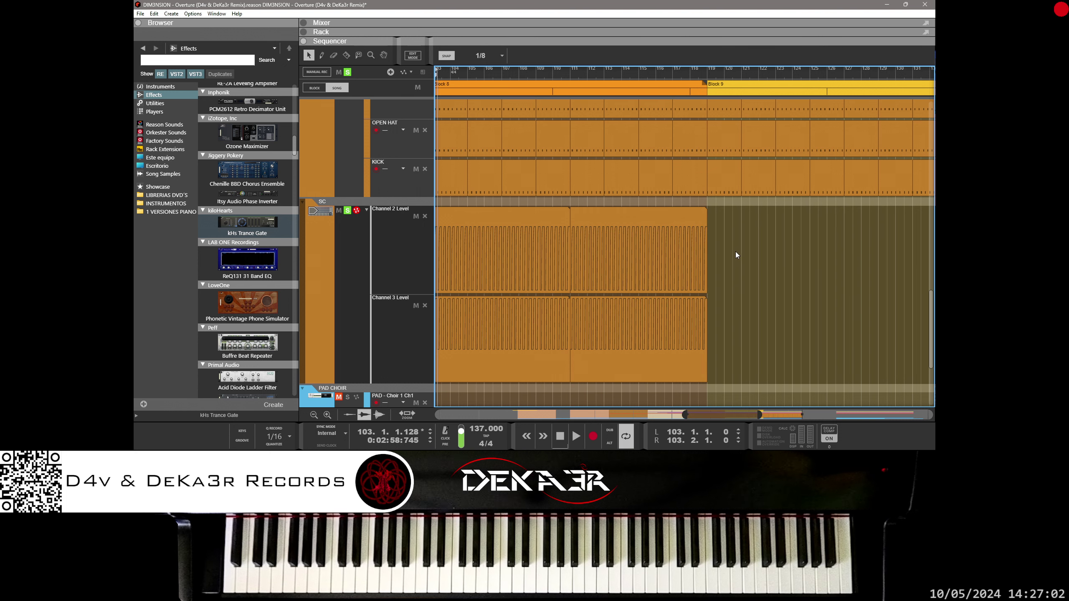
- Join the two consecutive eight-bar clips in each SC level lane into one sixteen-bar clip starting at 103.1.1
drag(716, 265, 494, 303)
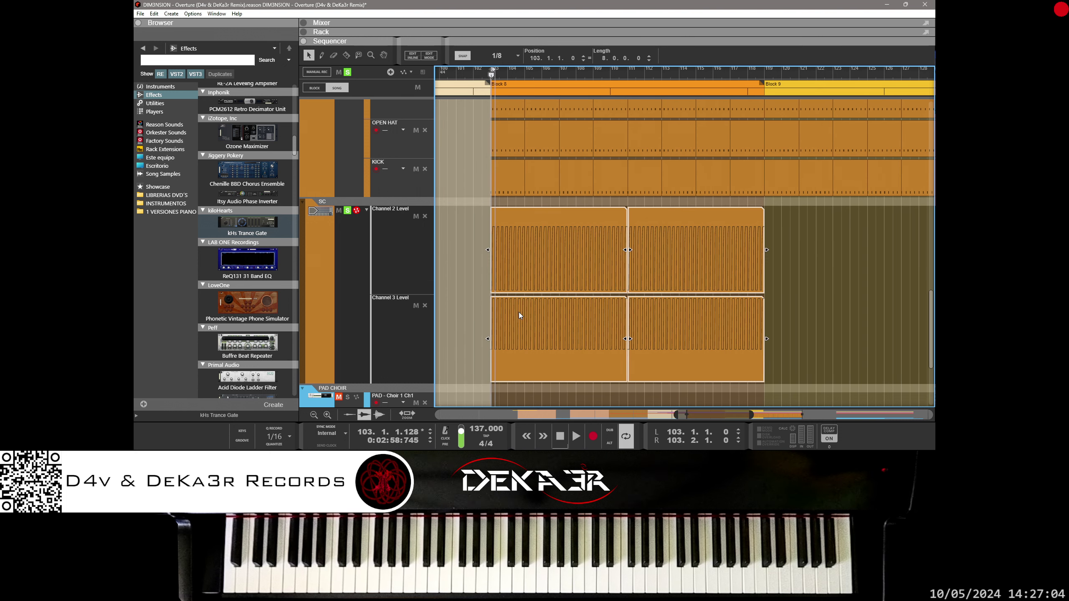
right_click(533, 312)
click(572, 209)
- Select the Redrum lane clips from the kick up to Closed Hat 6 across Block 8 and join them into sixteen-bar clips
scroll(589, 286, up, 4)
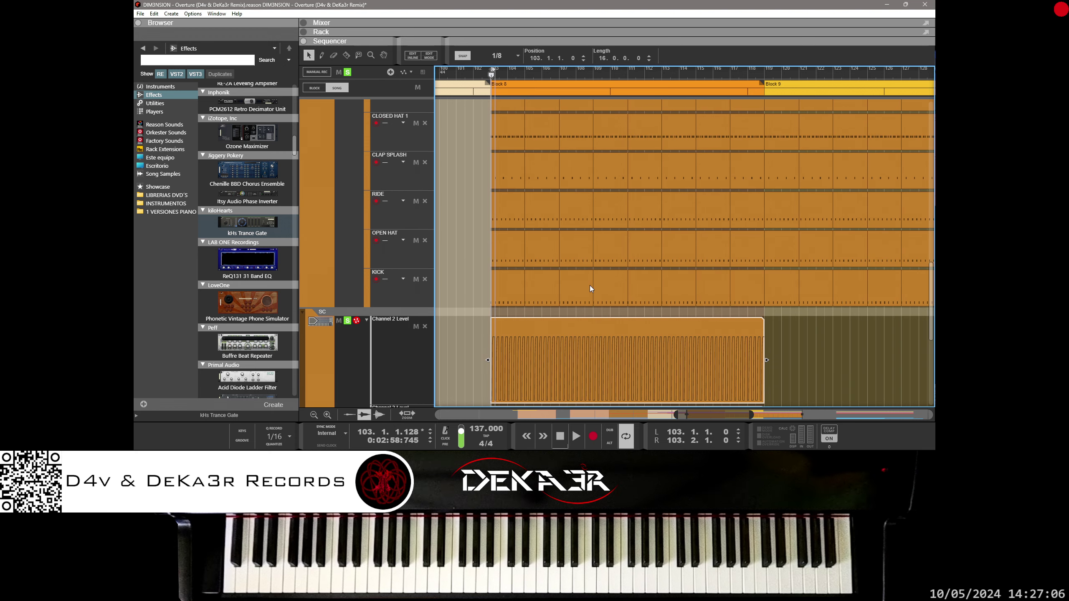
click(482, 350)
scroll(673, 189, up, 4)
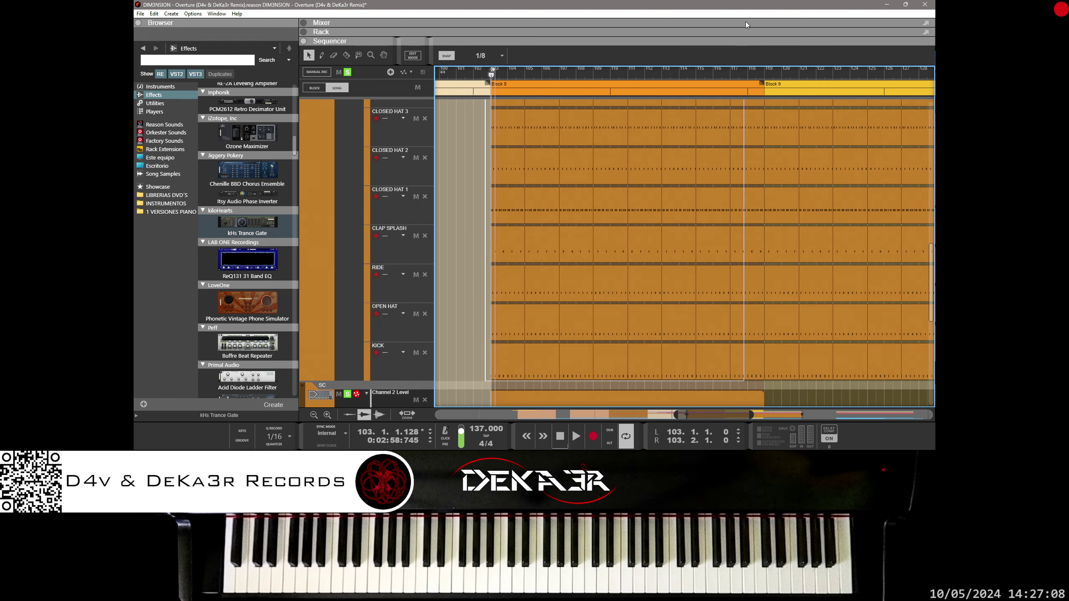
drag(740, 9, 748, 205)
right_click(748, 206)
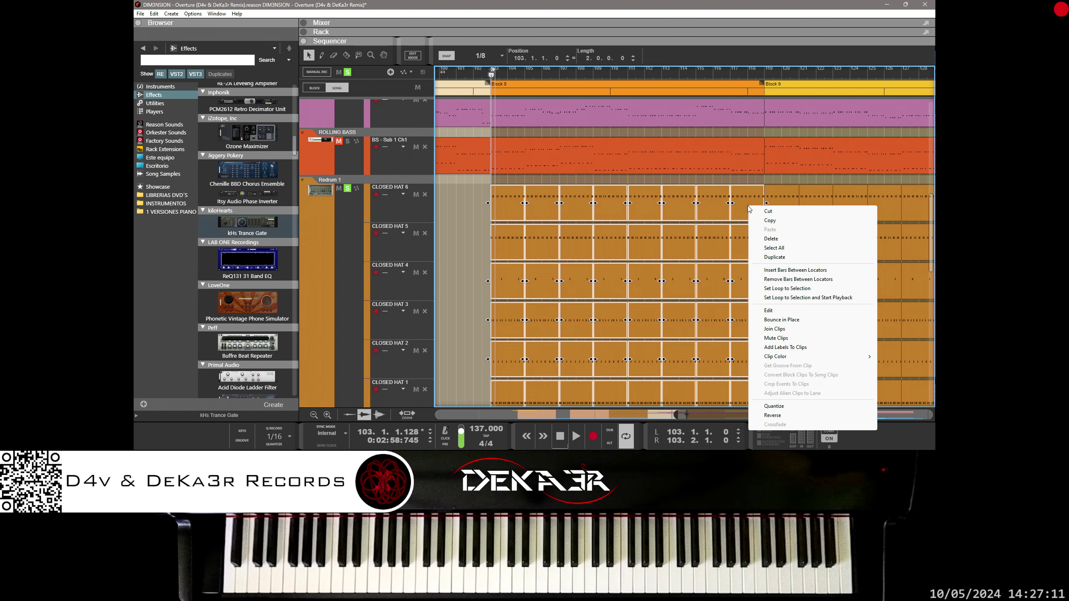
click(780, 329)
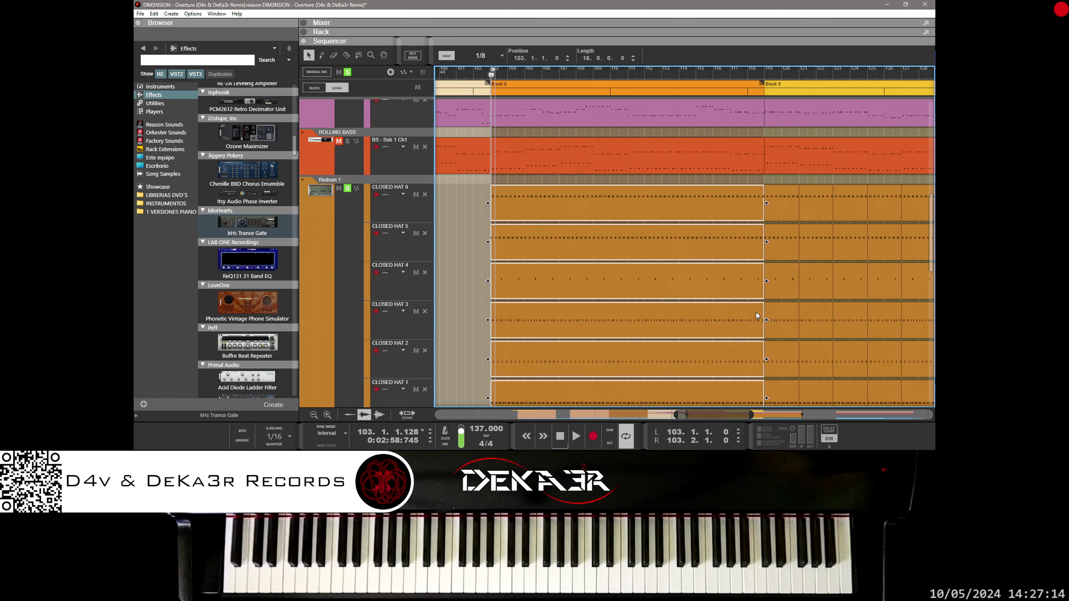
- Delete all the short Redrum lane clips within Block 9, from the kick up to Closed Hat 6
scroll(756, 313, down, 5)
drag(704, 411, 739, 412)
drag(777, 379, 547, 110)
key(Delete)
scroll(686, 257, up, 1)
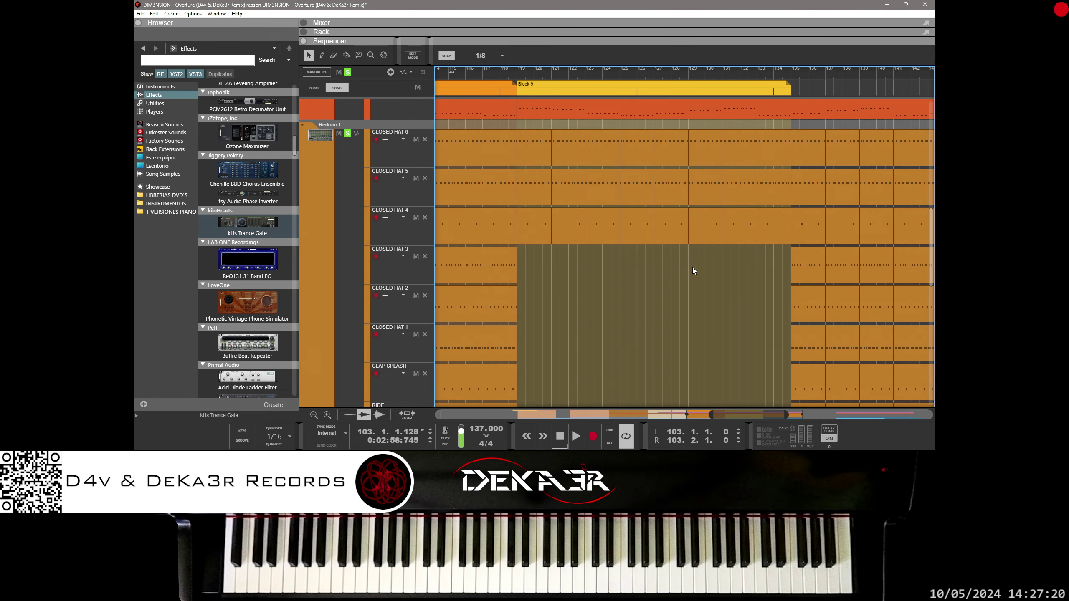
drag(783, 264, 539, 168)
key(Delete)
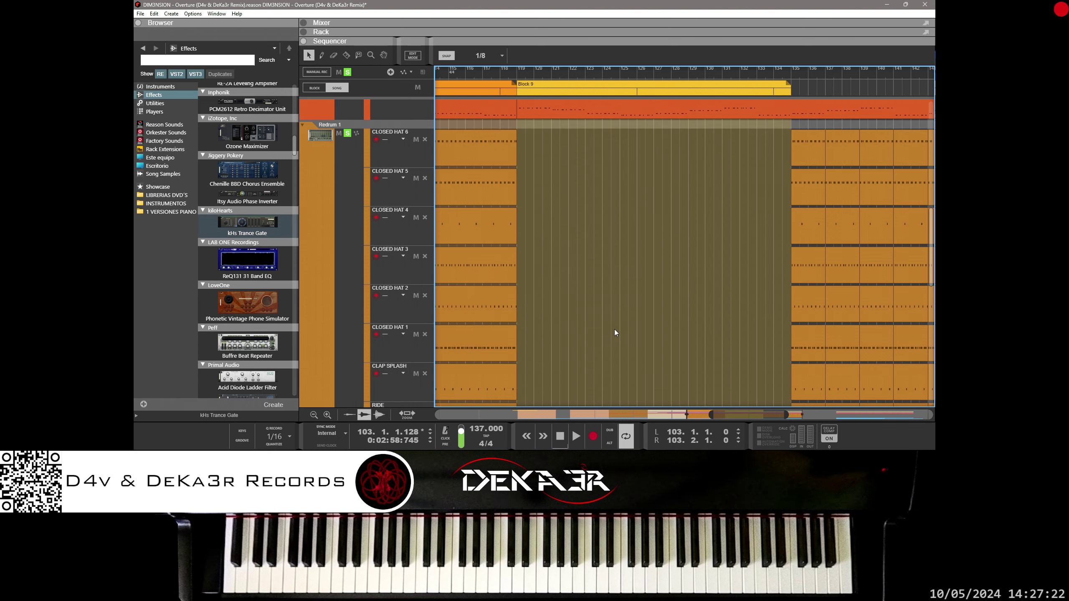
- Try copying the sixteen-bar Redrum clips from Block 8 into Block 9, and undo the copy
drag(710, 414, 640, 414)
scroll(724, 255, down, 4)
scroll(743, 280, up, 4)
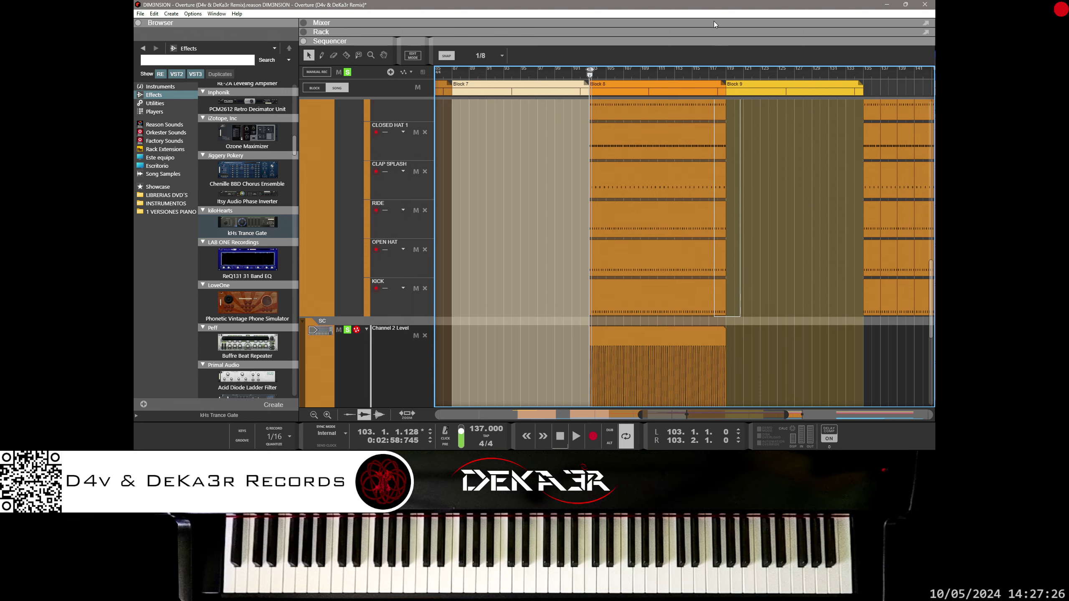
drag(711, 6, 749, 197)
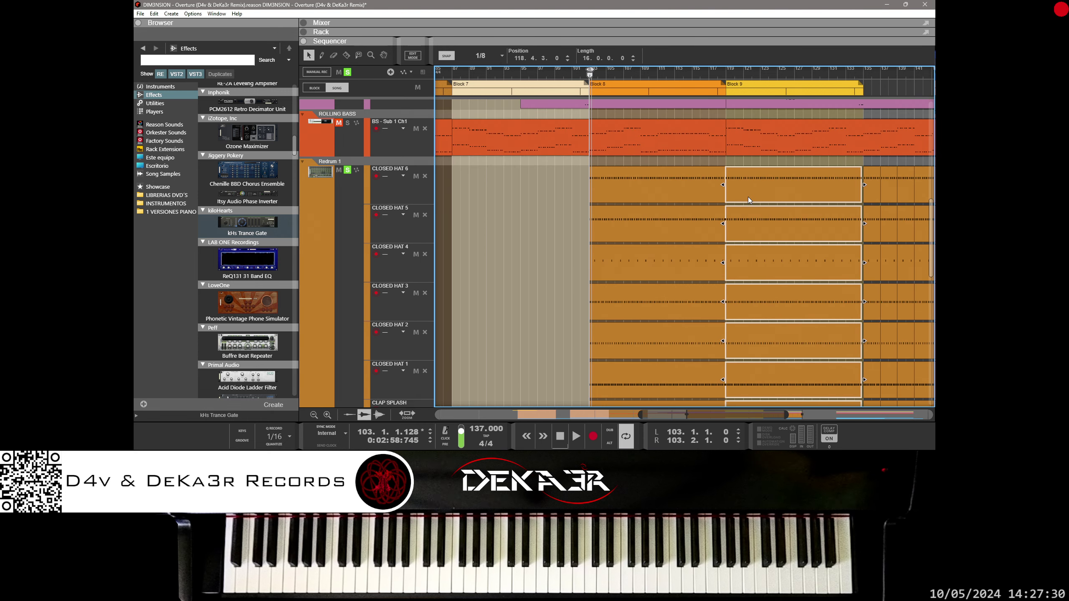
key(ctrl+z)
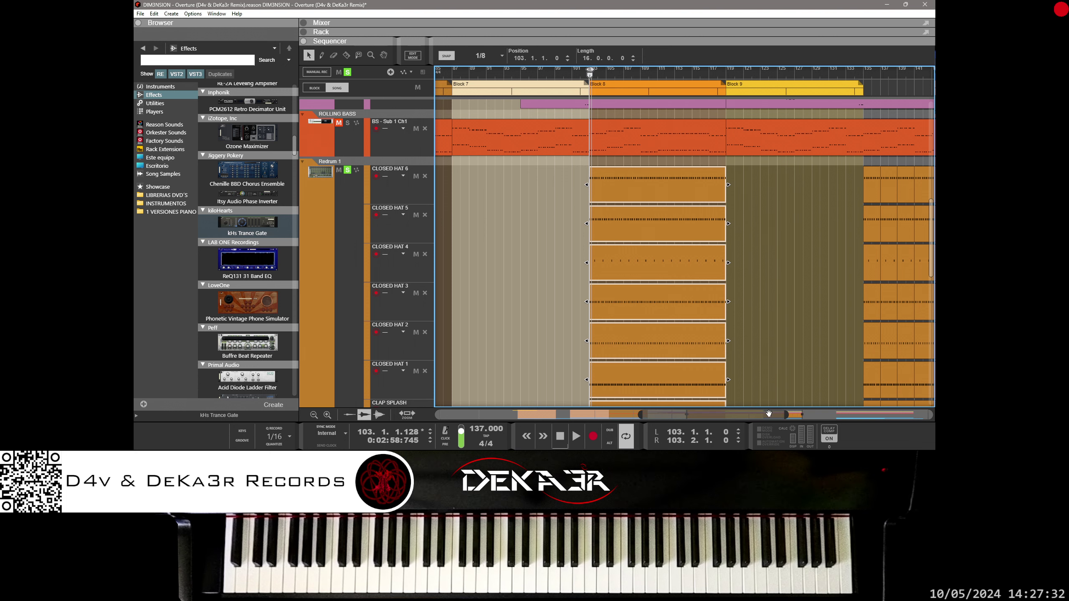
- Delete the remaining Redrum clips that follow the end of Block 9
scroll(797, 213, right, 5)
drag(789, 197, 598, 333)
key(Delete)
drag(725, 415, 648, 415)
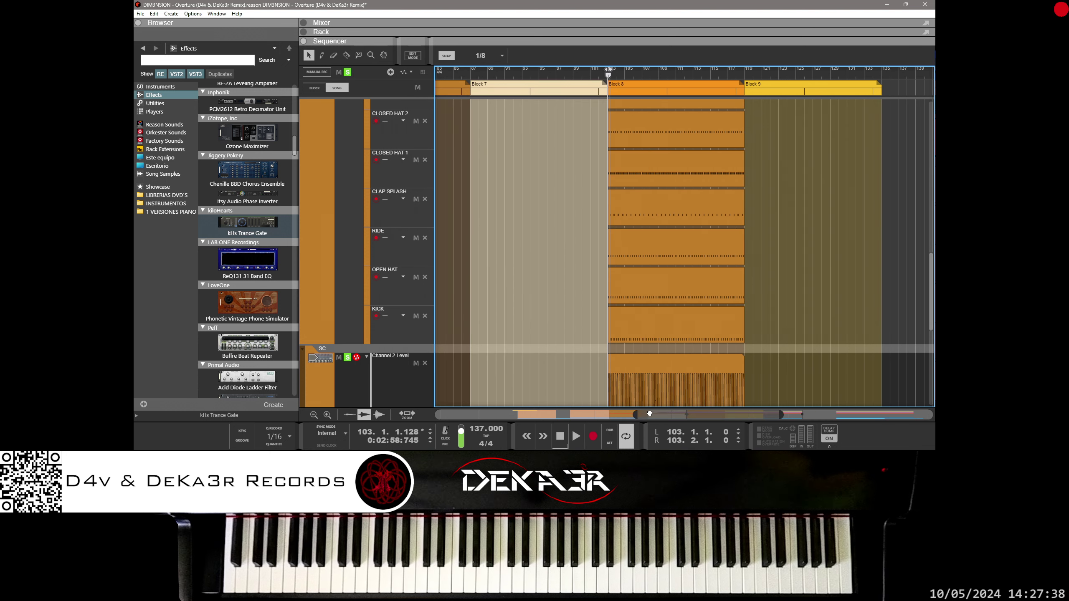
- Save the song file
click(140, 13)
click(151, 78)
click(139, 14)
click(175, 97)
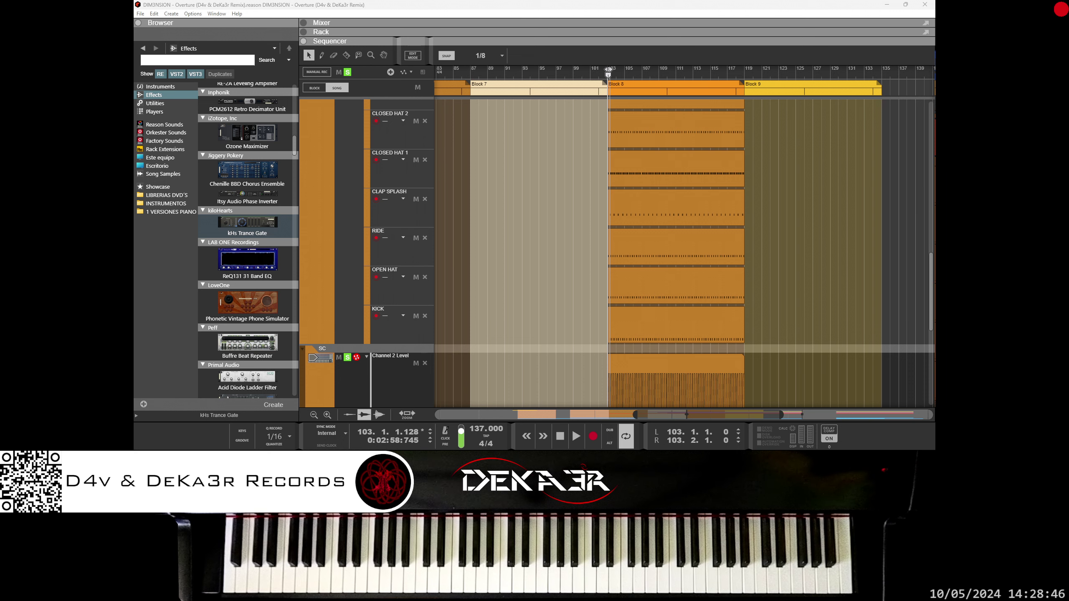
- Start playback at Block 8 and set the loop from 103.2.1.0 to 103.3.1.0
scroll(741, 309, down, 3)
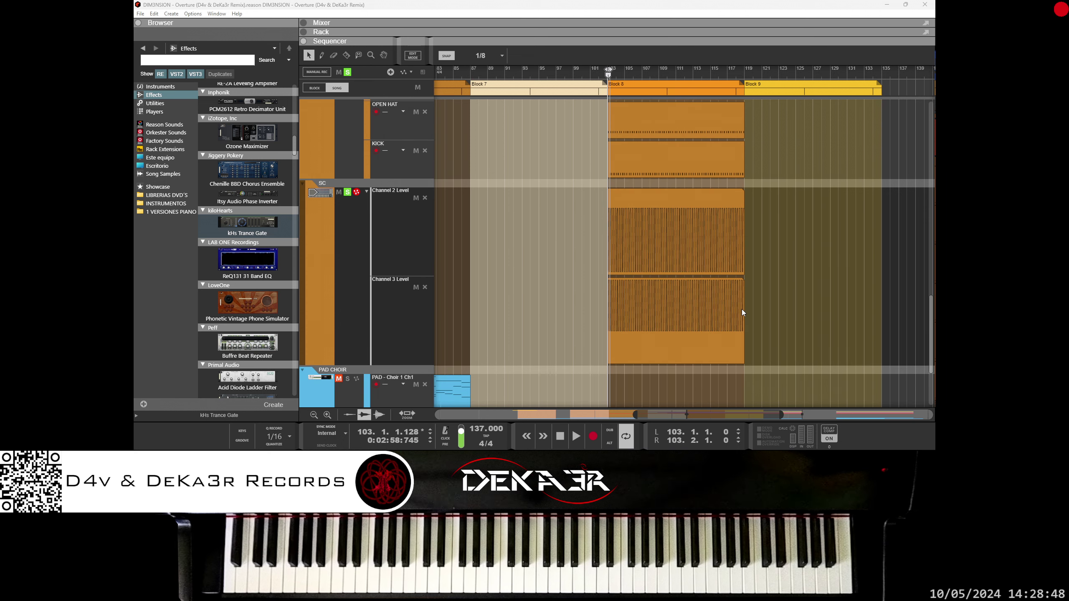
click(569, 264)
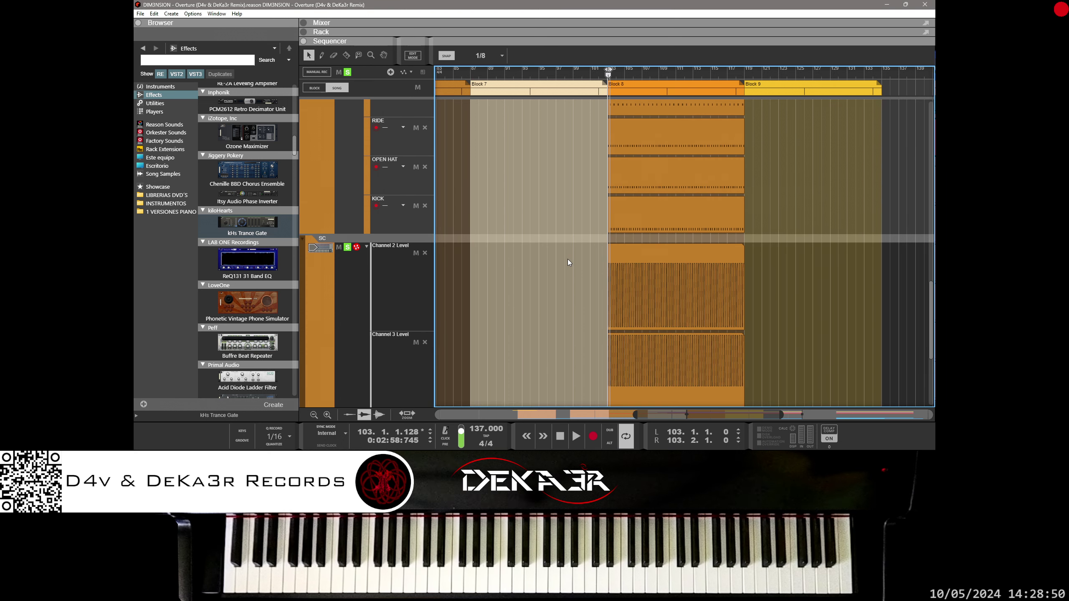
click(391, 334)
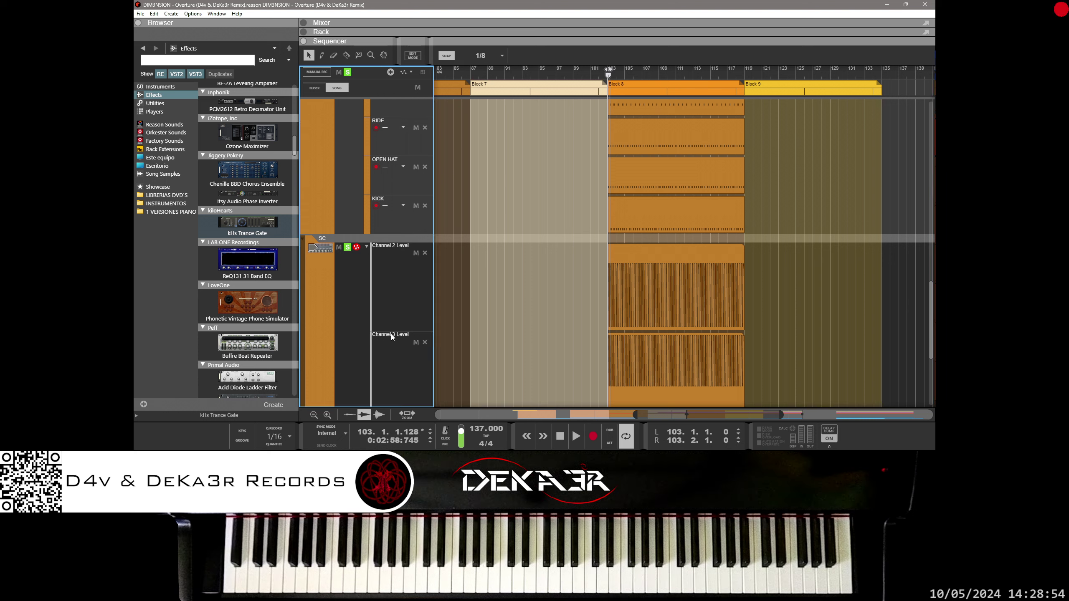
key(space)
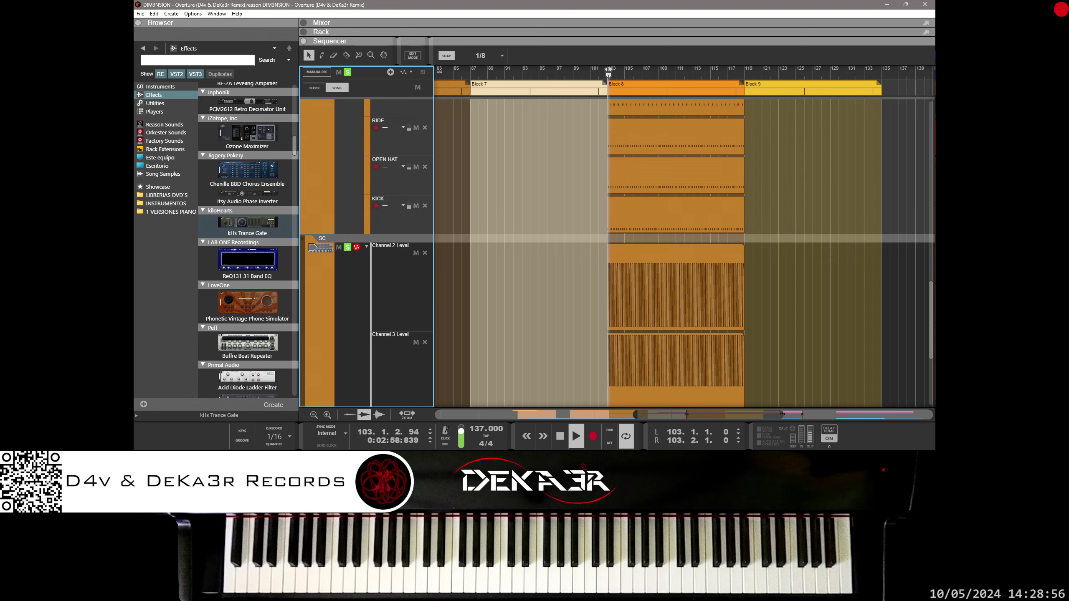
drag(783, 416, 692, 413)
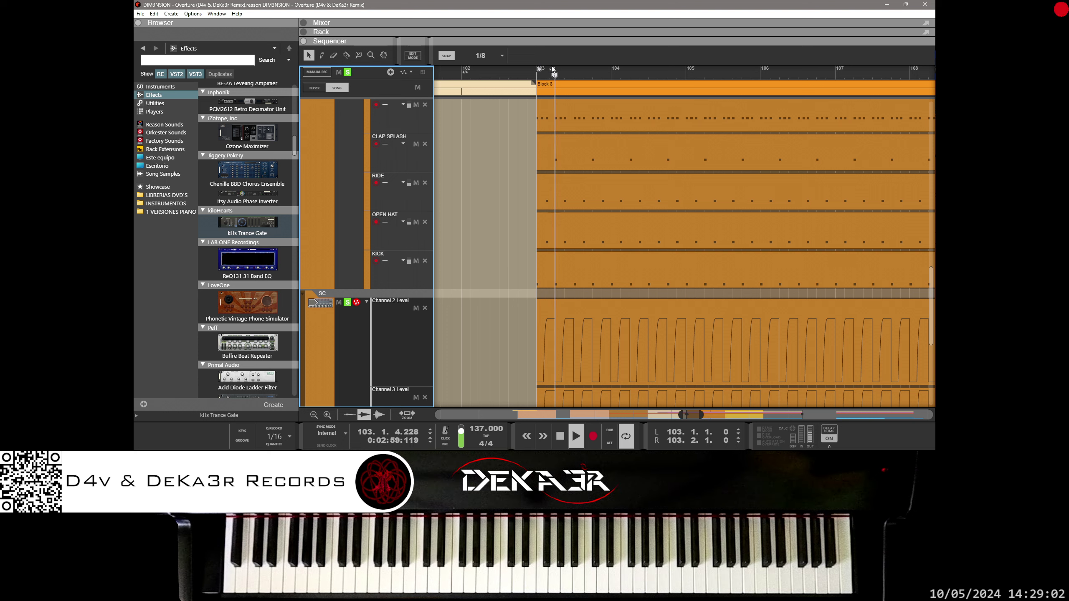
drag(552, 69, 572, 69)
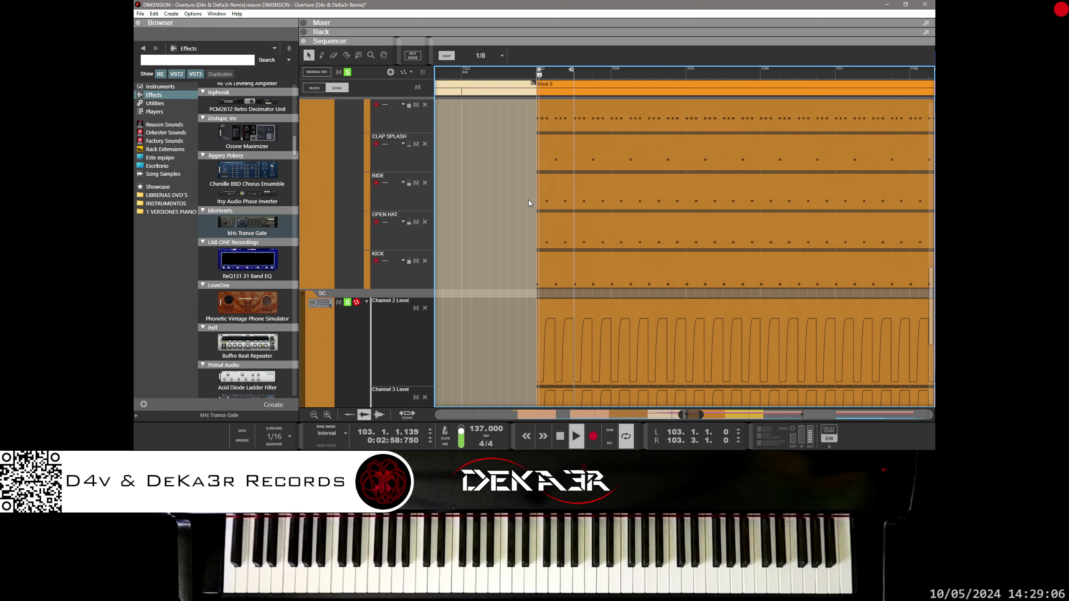
scroll(528, 199, up, 2)
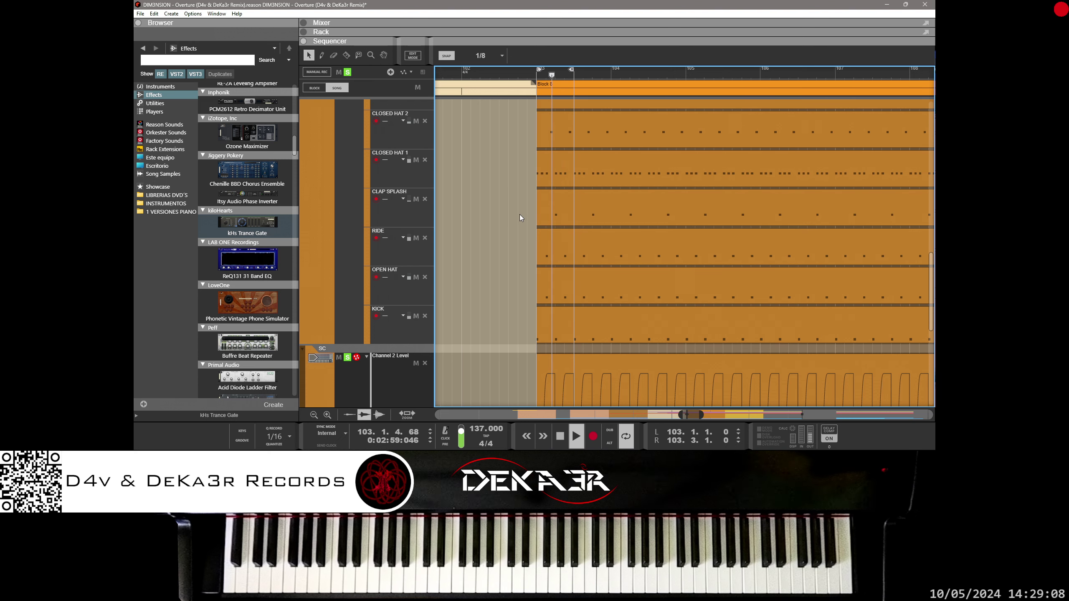
drag(539, 68, 557, 69)
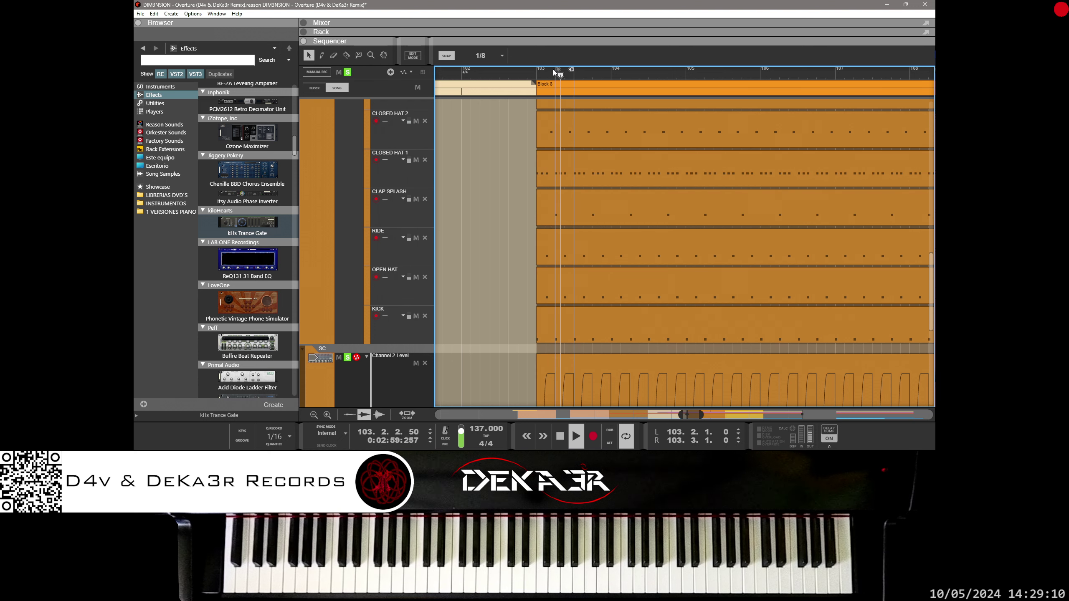
- Create an automation lane for the channel 4 level of the SC mixer in the rack
double_click(596, 40)
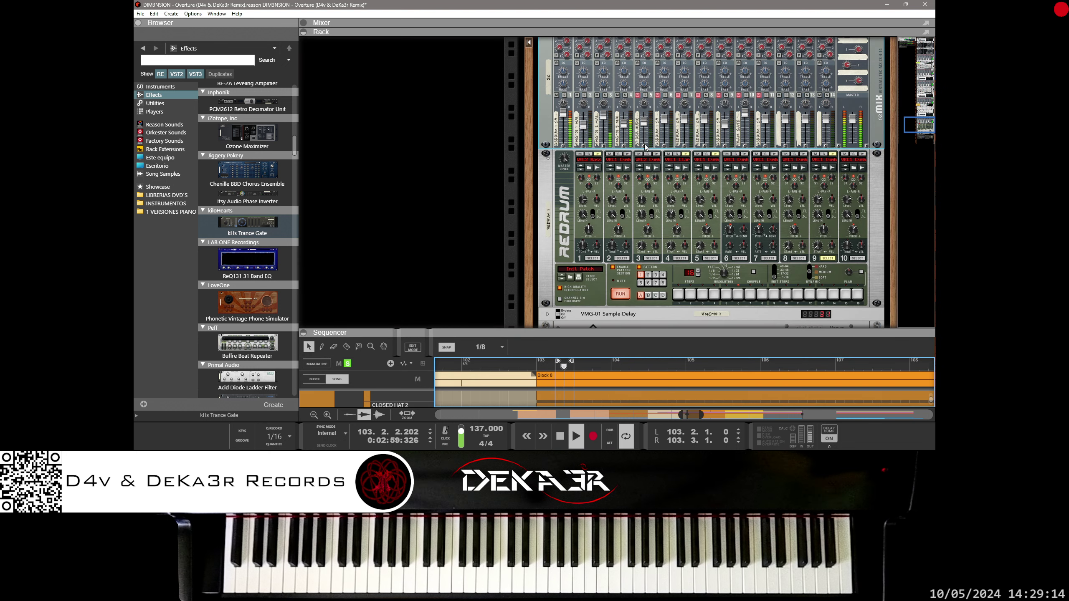
right_click(627, 127)
click(644, 128)
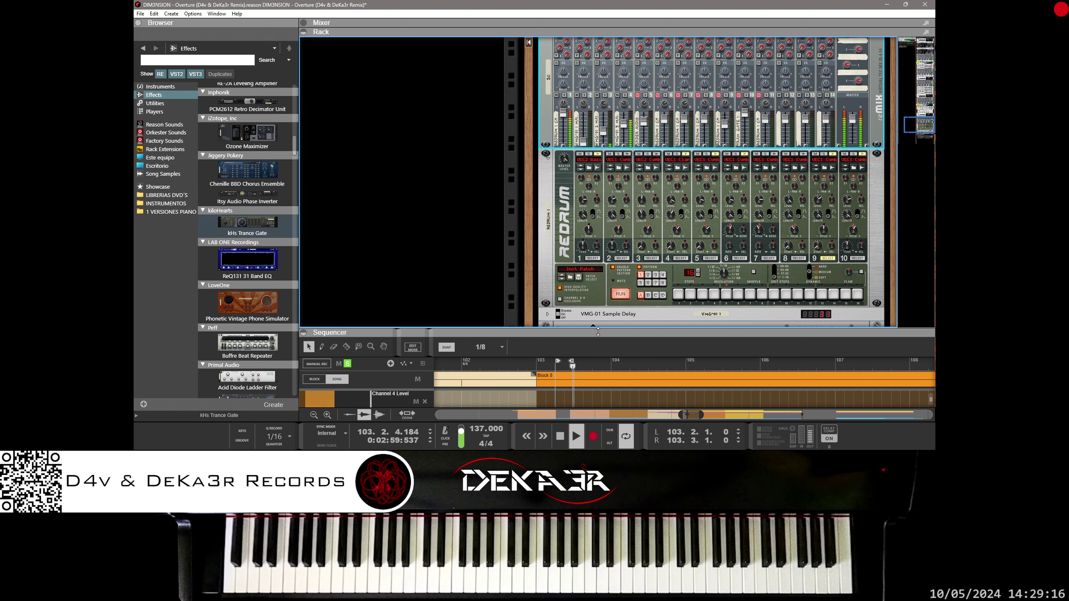
drag(624, 332, 625, 2)
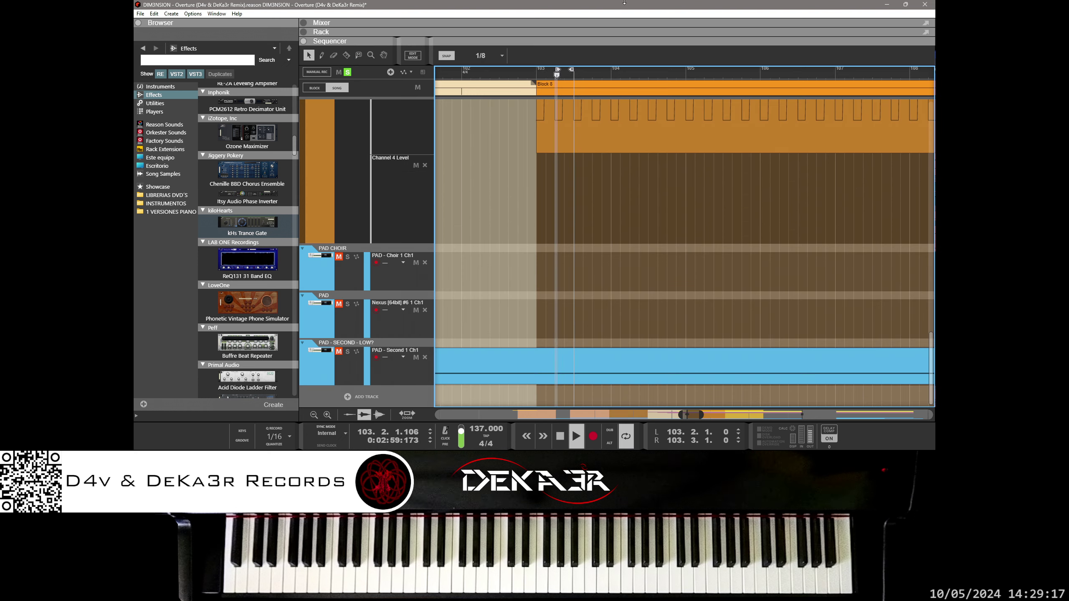
- Create a one-beat clip at 103.2.1.0 in the Channel 4 Level lane and open it for close-up editing
double_click(561, 194)
drag(567, 198, 575, 199)
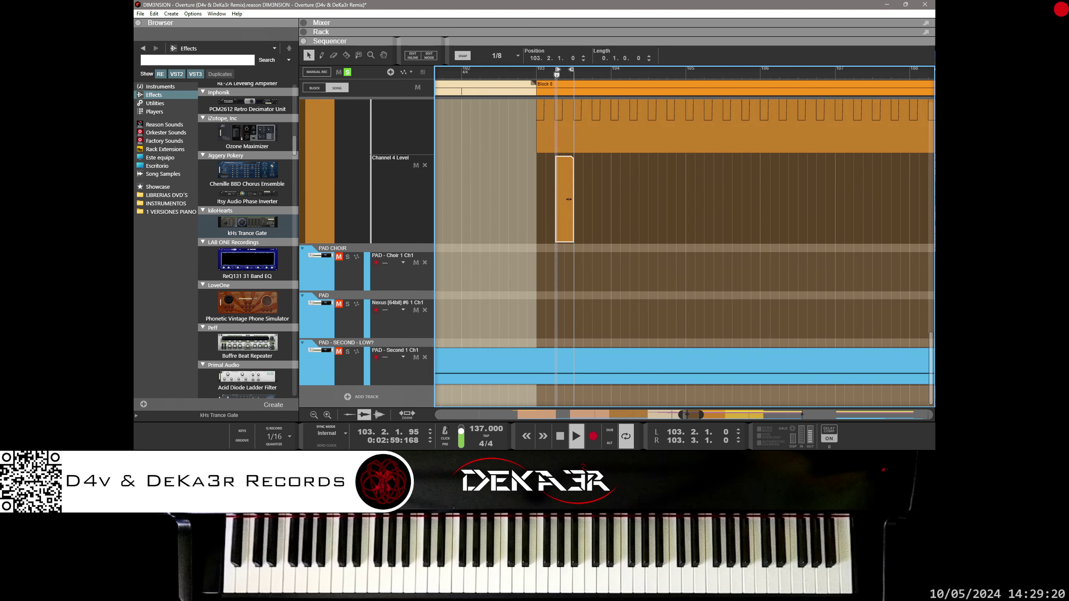
double_click(564, 201)
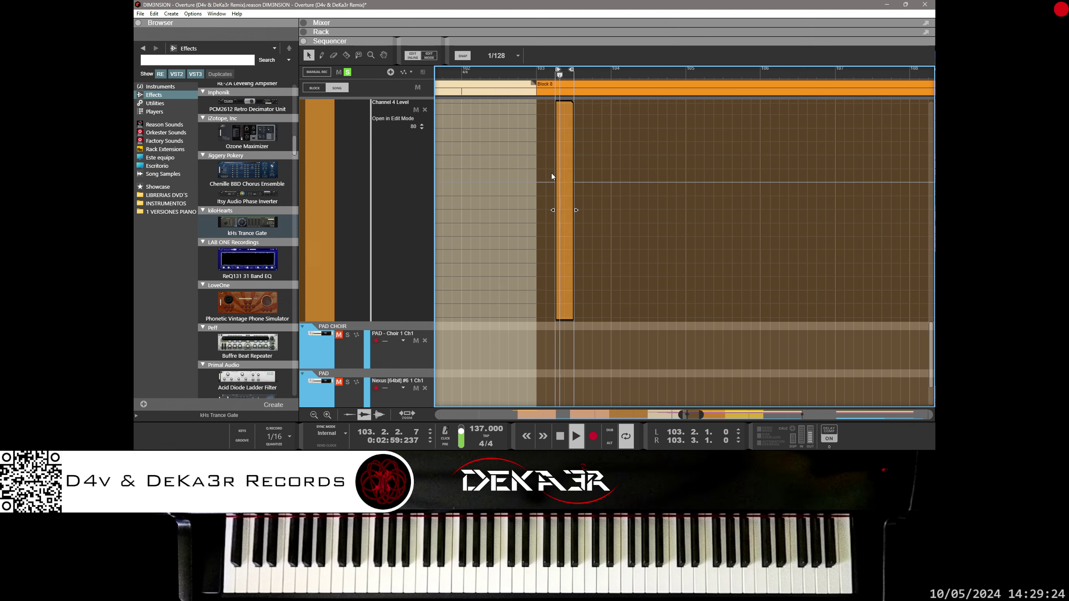
key(y)
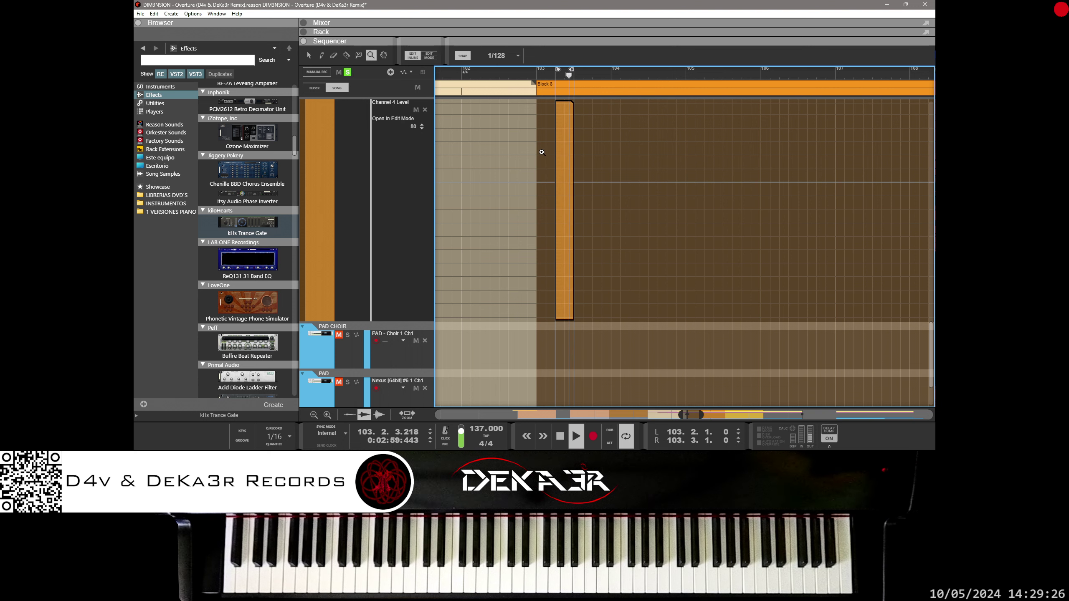
drag(543, 152, 580, 195)
key(q)
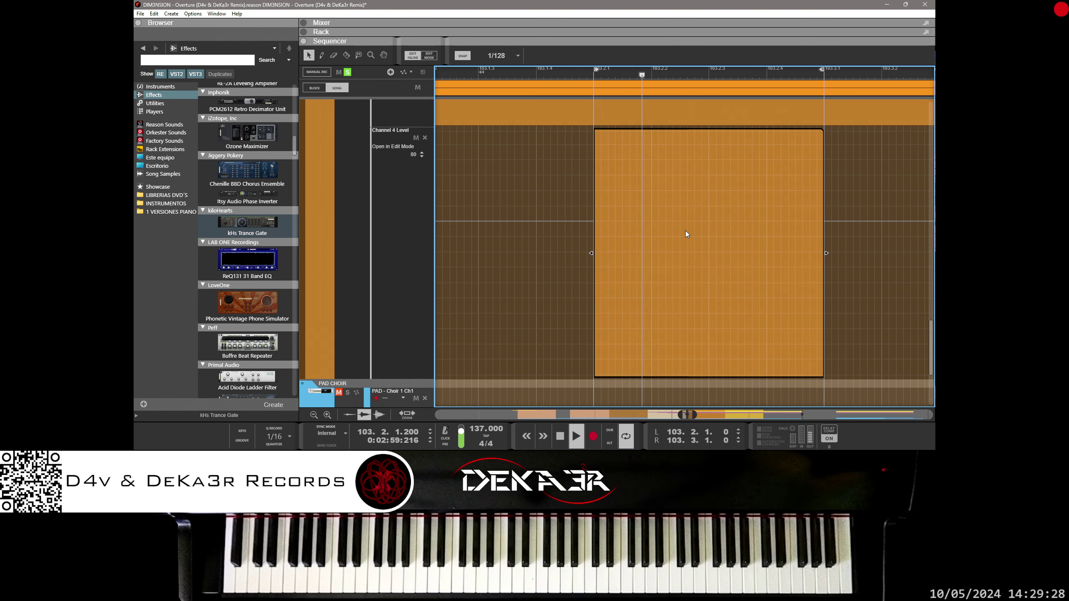
- Add an automation point at 103.2.1.30 in the Channel 4 Level clip and set its value to 80
scroll(685, 232, up, 2)
scroll(665, 266, up, 5)
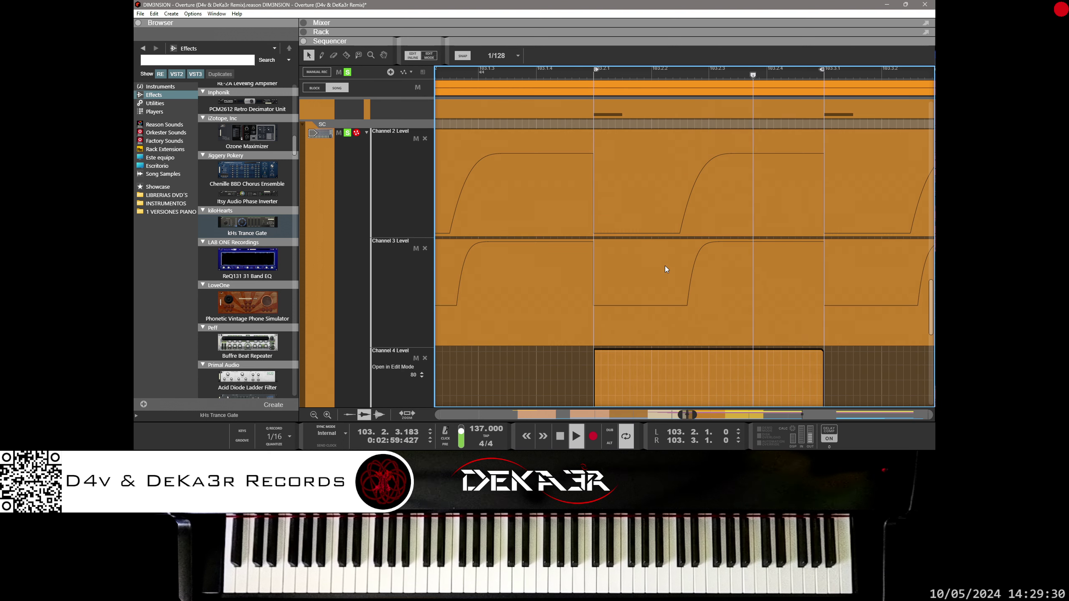
scroll(665, 265, up, 3)
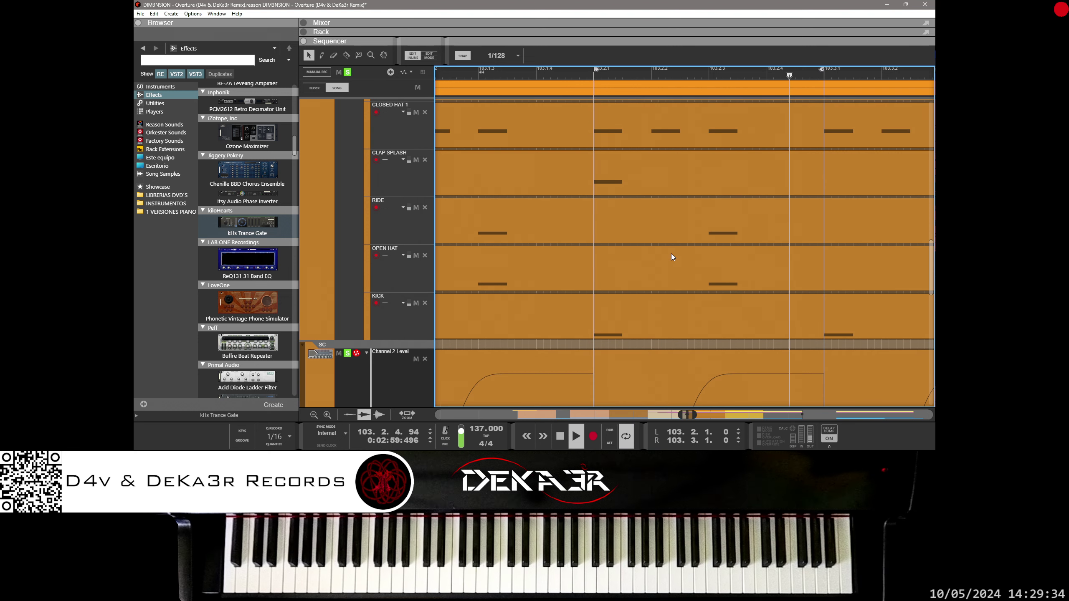
scroll(671, 254, down, 8)
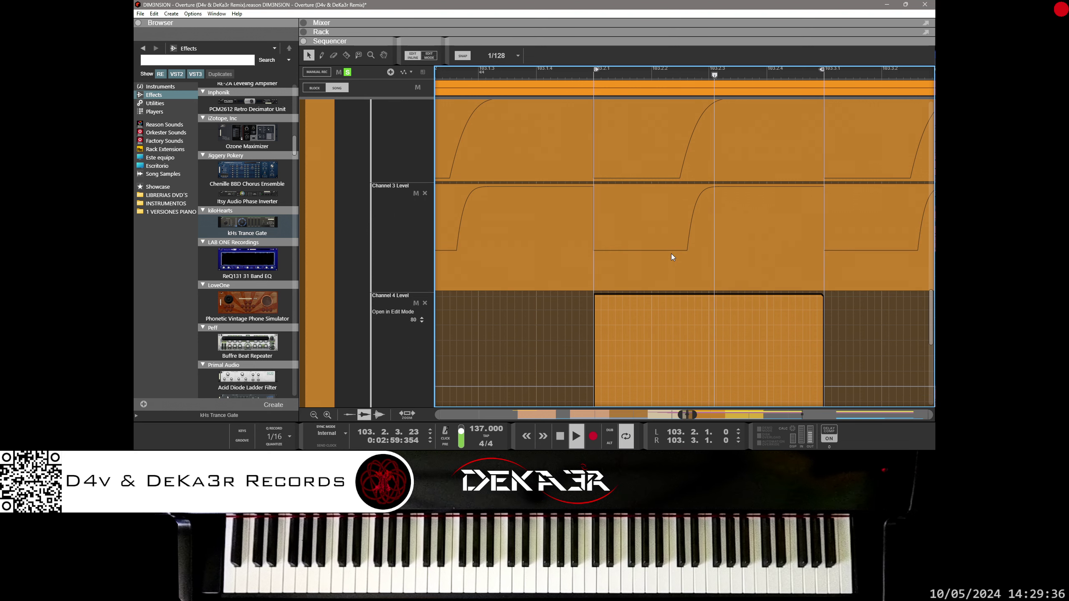
click(597, 361)
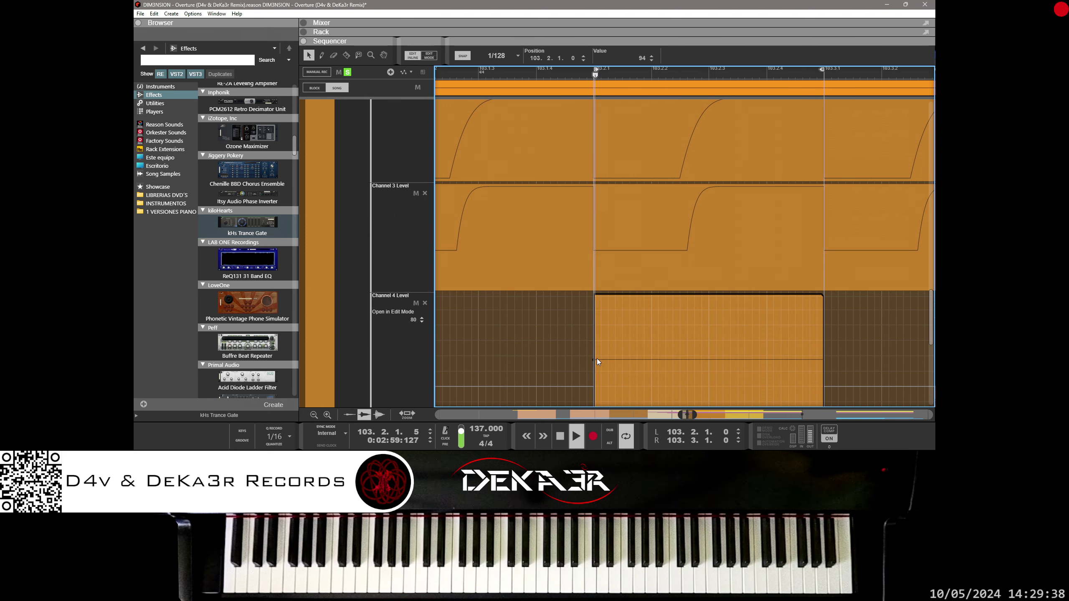
key(ctrl+z)
scroll(609, 353, down, 1)
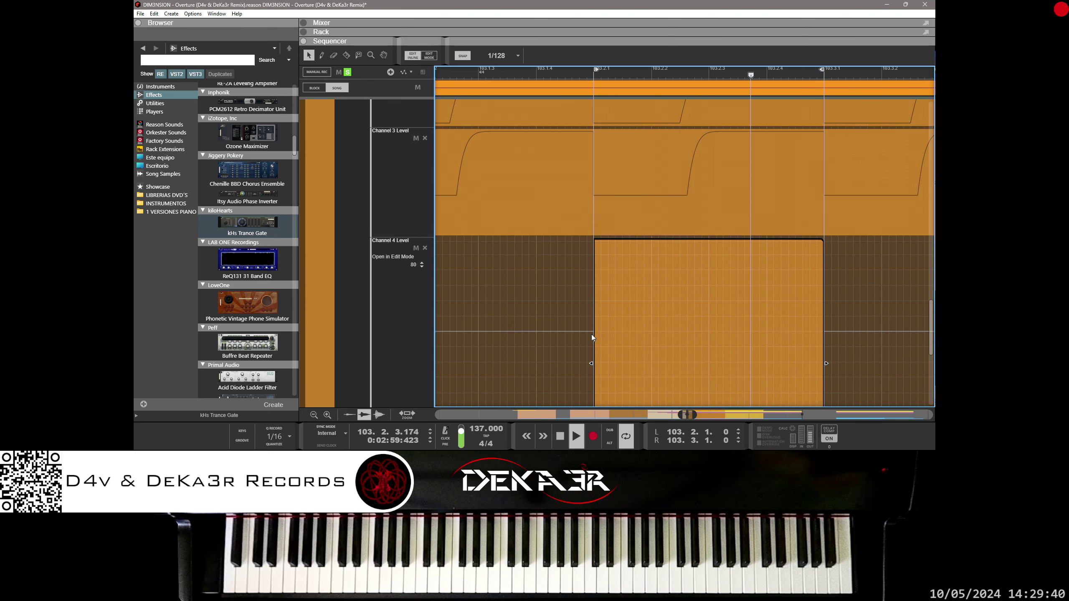
click(599, 328)
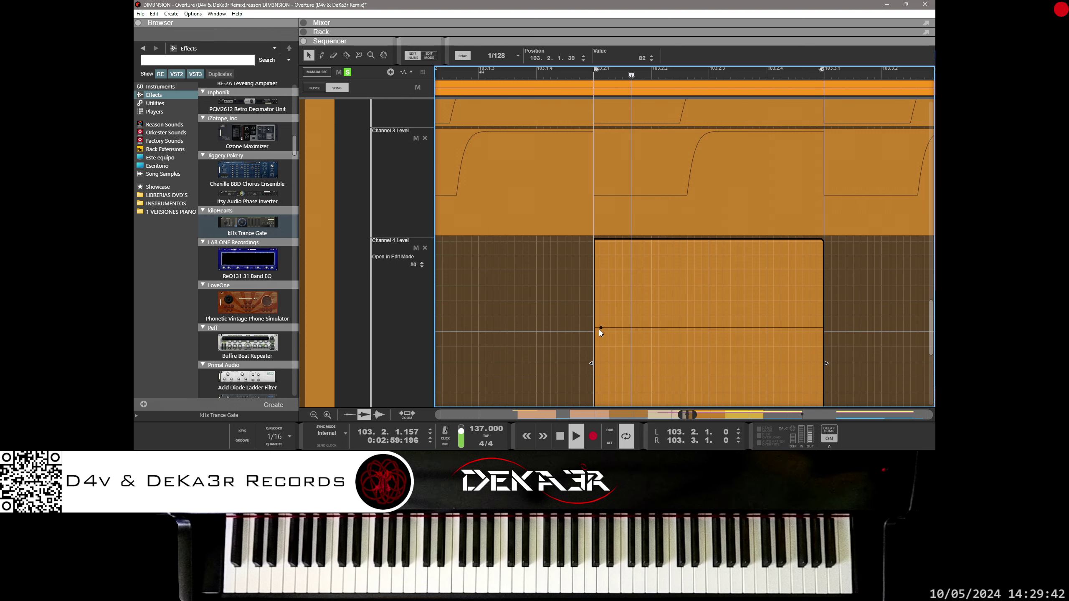
click(651, 61)
click(651, 60)
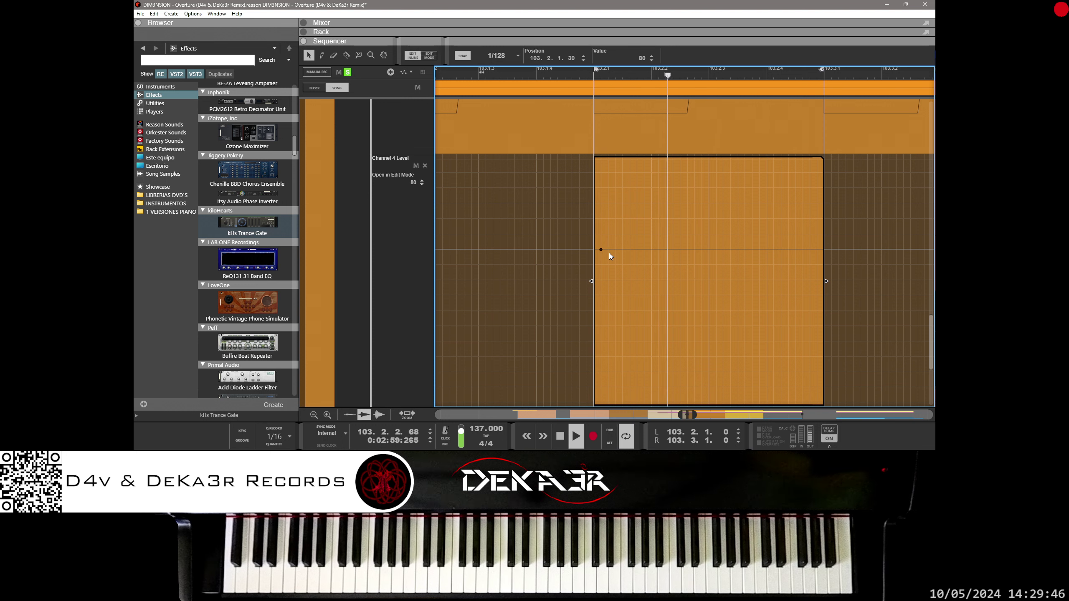
- Add a point at 103.2.2.0 and shape the Channel 4 Level curve into a slow-starting rise to 80
drag(609, 253, 651, 297)
drag(624, 280, 616, 317)
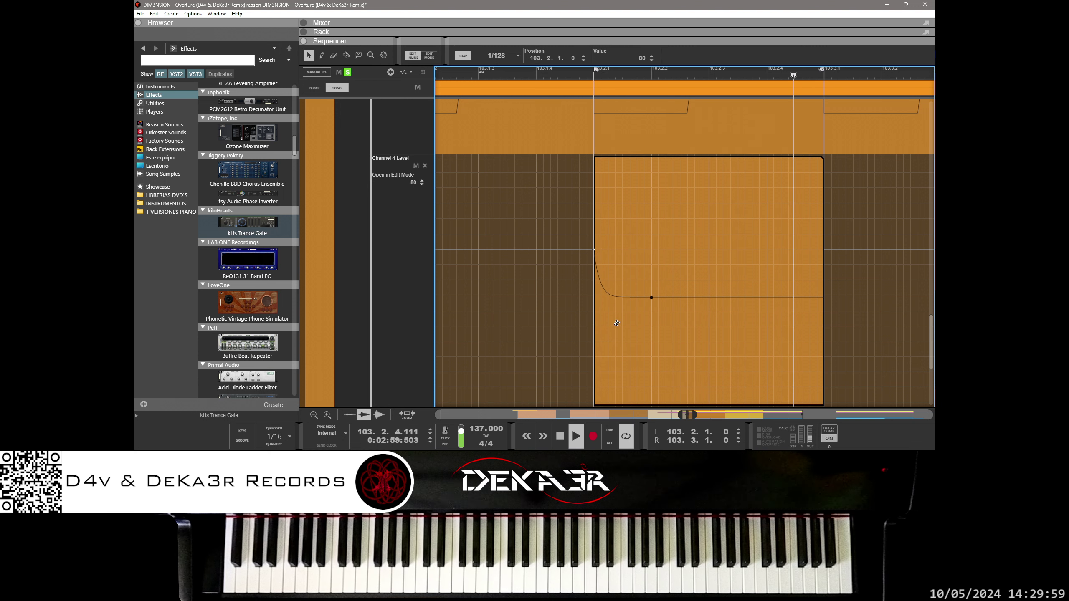
click(594, 249)
drag(606, 263, 651, 249)
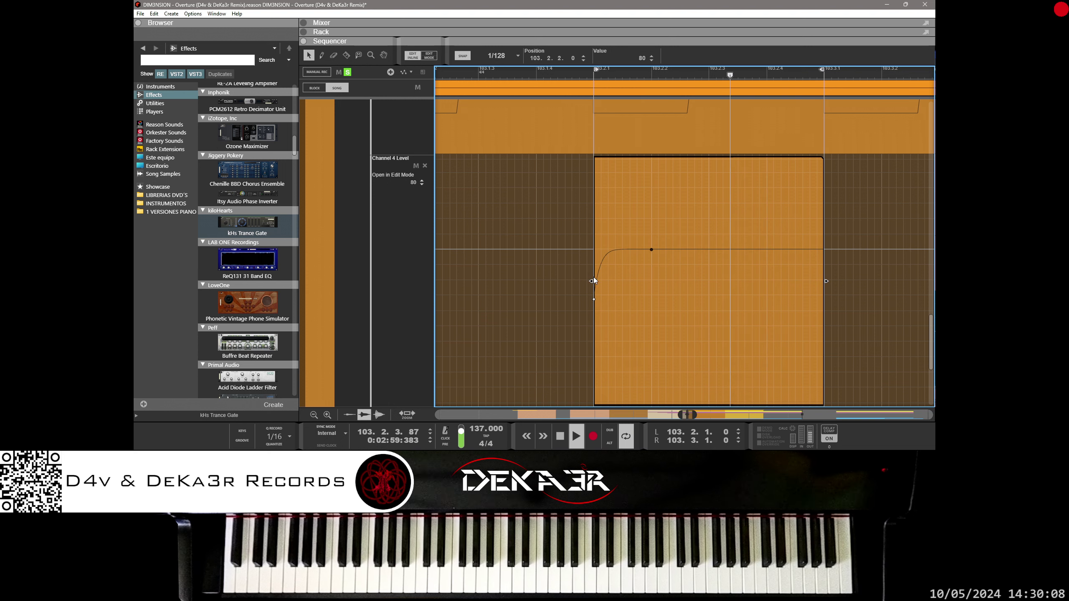
drag(608, 254, 625, 298)
click(623, 290)
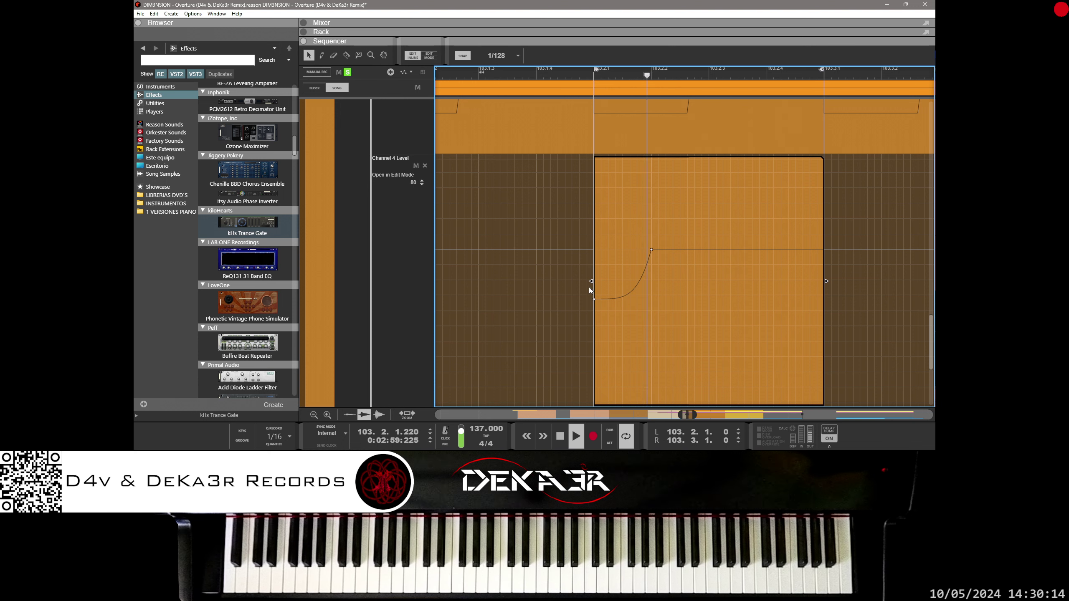
- Delete the curve's starting point and the stray narrow clip just before the Channel 4 Level clip
drag(589, 291, 609, 315)
key(Delete)
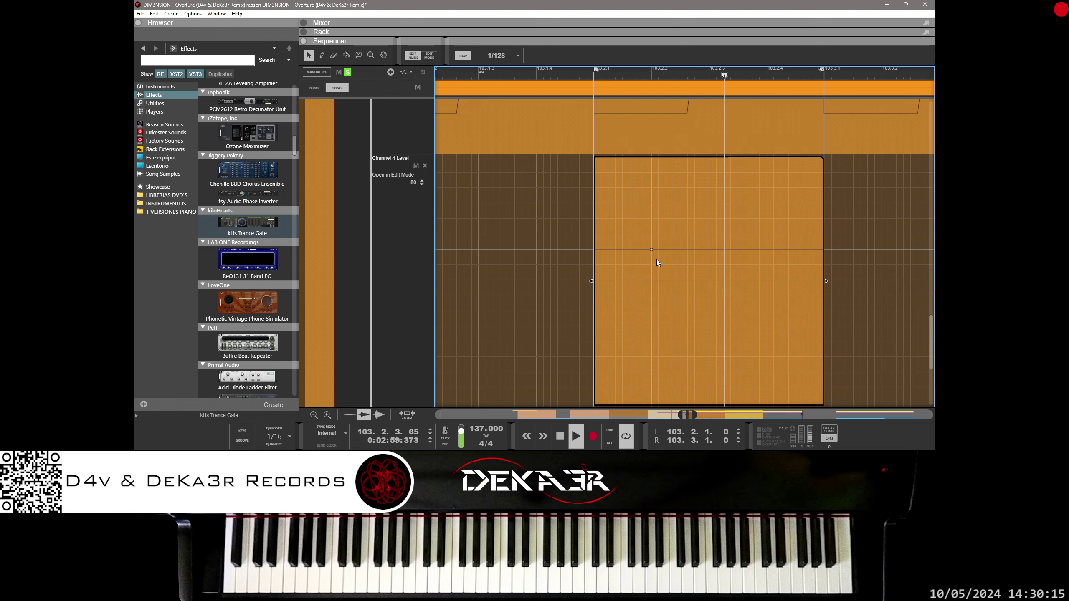
click(593, 249)
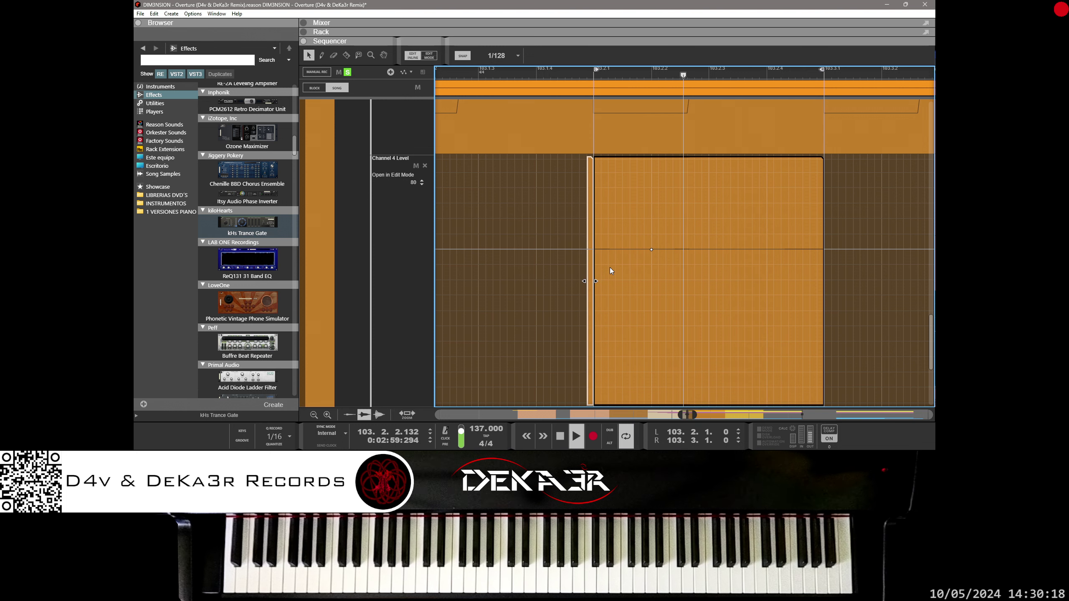
key(Delete)
- Move the remaining automation point back to the start of the Channel 4 Level clip, keeping its value at 80
drag(634, 232, 673, 265)
key(ctrl+Left)
key(ctrl+Left)
key(ctrl+Left)
key(ctrl+Left)
key(ctrl+Left)
key(ctrl+Left)
key(ctrl+Left)
key(ctrl+Left)
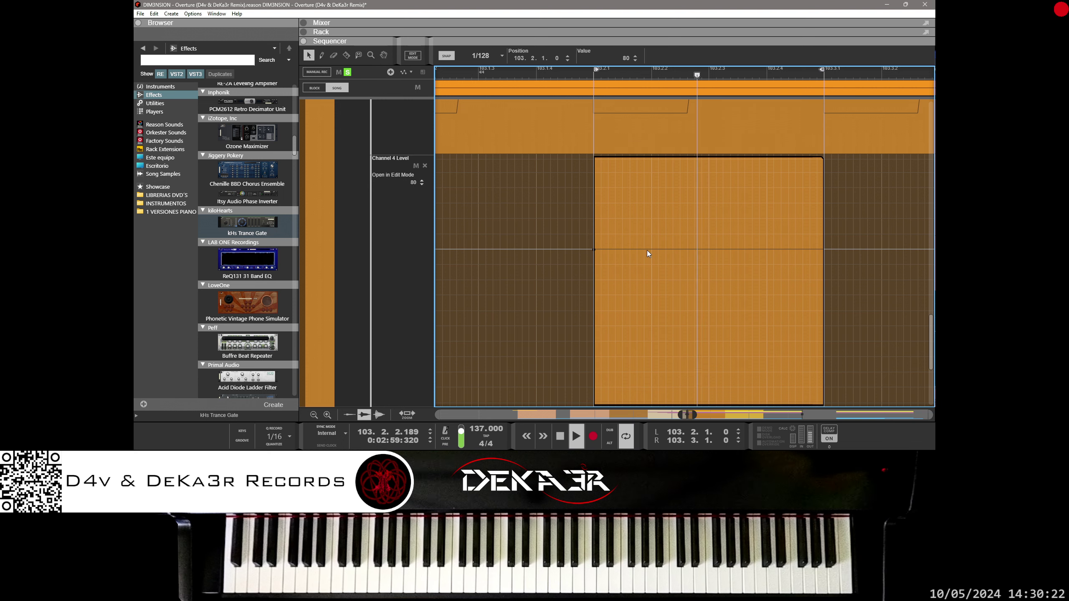
- Add a point with value 43 at 103.2.2.0 and bend the Channel 4 Level curve into a slow-starting fall
click(645, 250)
drag(644, 251, 628, 213)
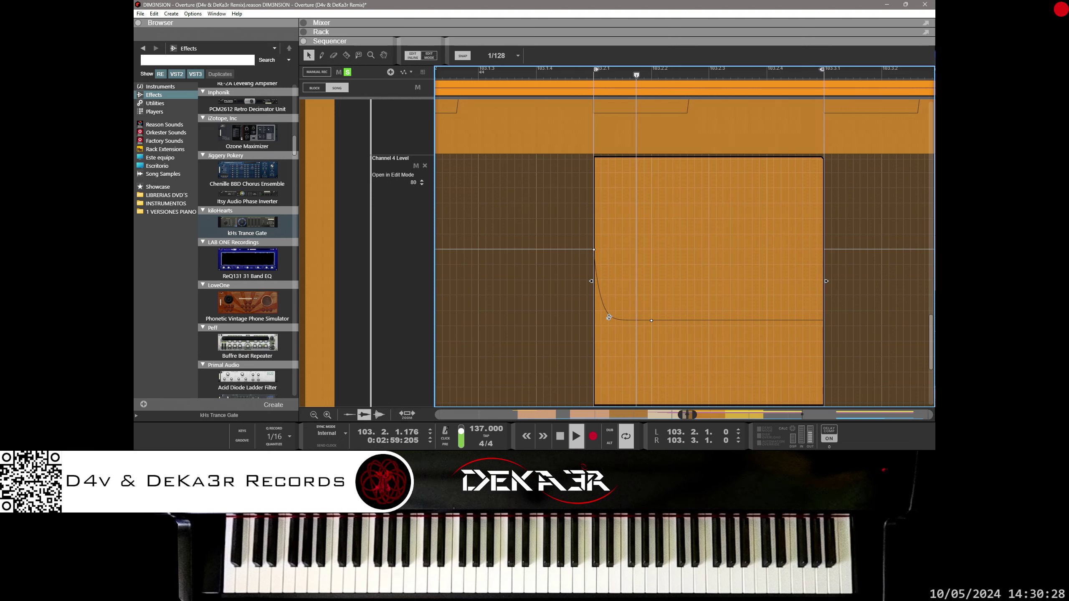
drag(610, 315, 623, 203)
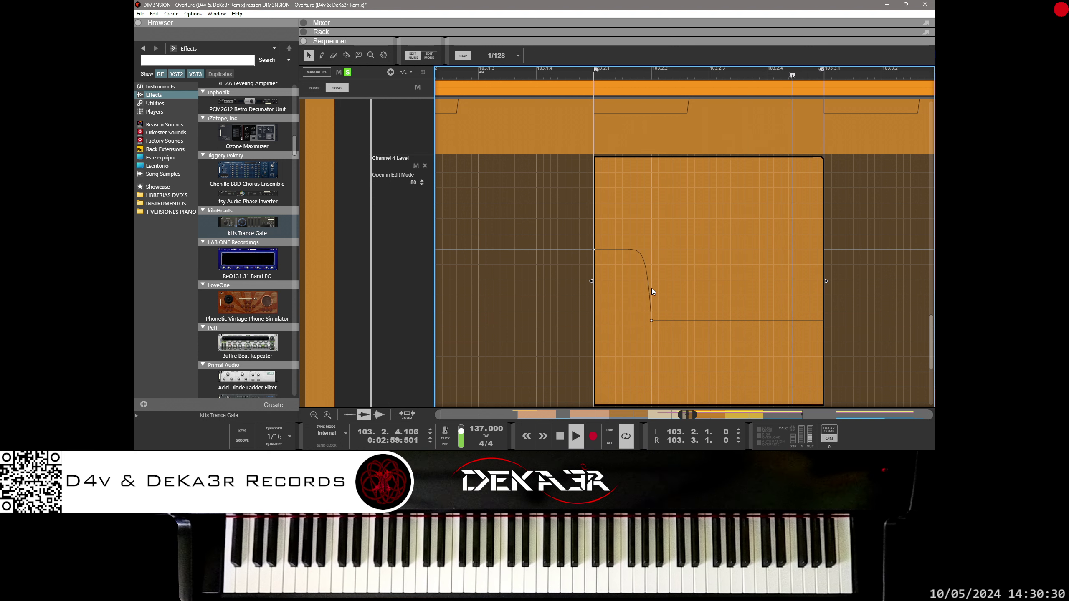
- Move the lower end point of the Channel 4 Level curve to 103.2.4.60, stretching the fall across most of the clip
drag(651, 319, 664, 330)
key(ctrl+Right)
key(ctrl+Right)
key(ctrl+Right)
key(ctrl+Right)
key(ctrl+Right)
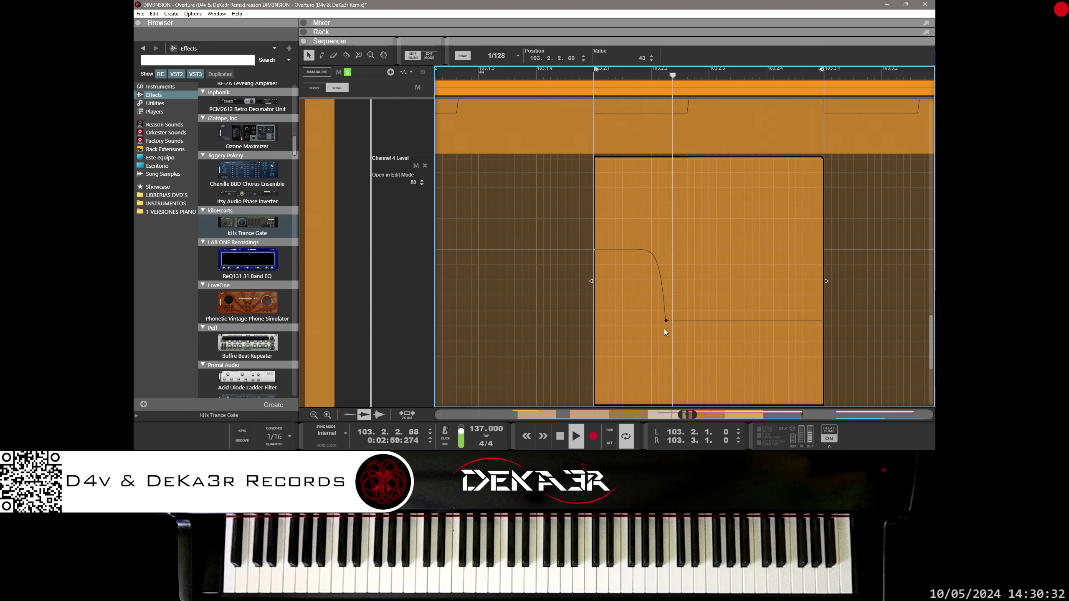
key(Right)
key(Right)
key(Right)
key(Right)
key(Right)
key(Right)
key(Right)
key(Right)
key(Right)
key(Right)
key(Right)
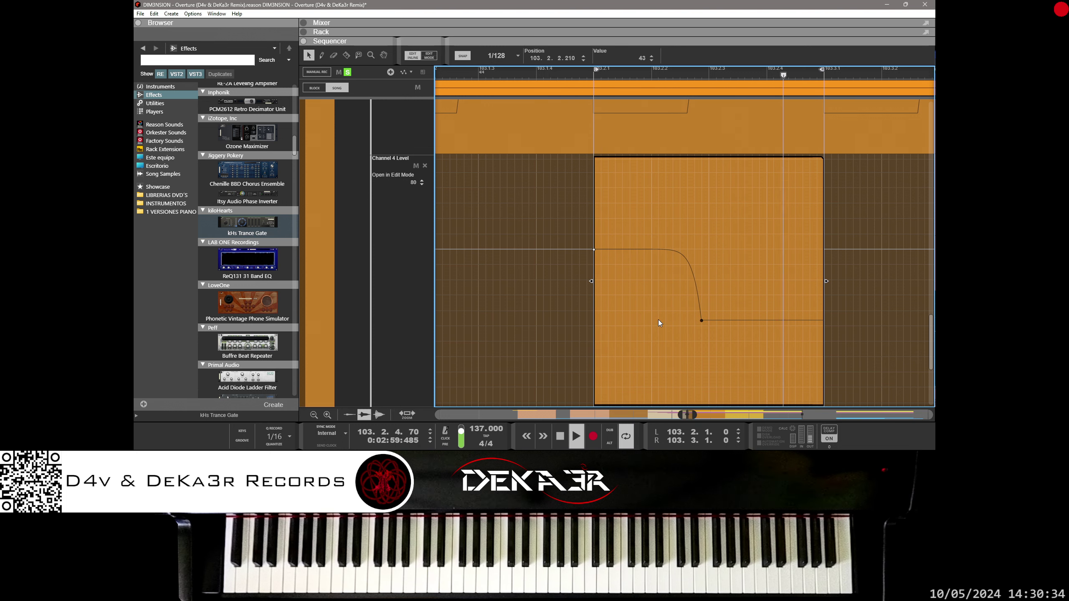
key(Right)
key(Right)
key(Right)
key(Right)
key(Right)
key(Right)
key(Right)
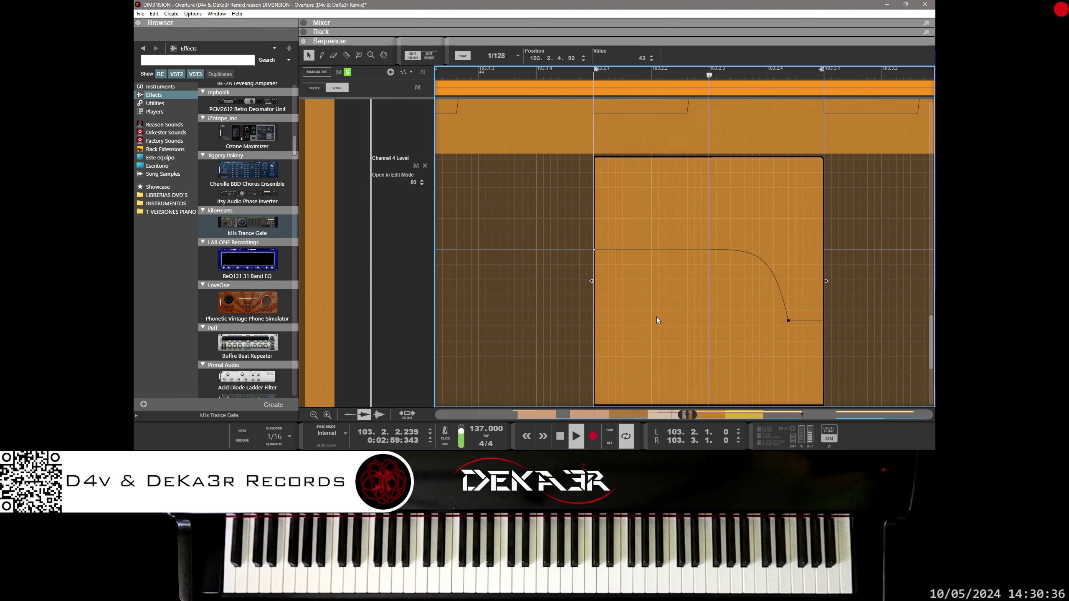
key(Left)
key(Left)
key(Left)
key(Left)
key(Left)
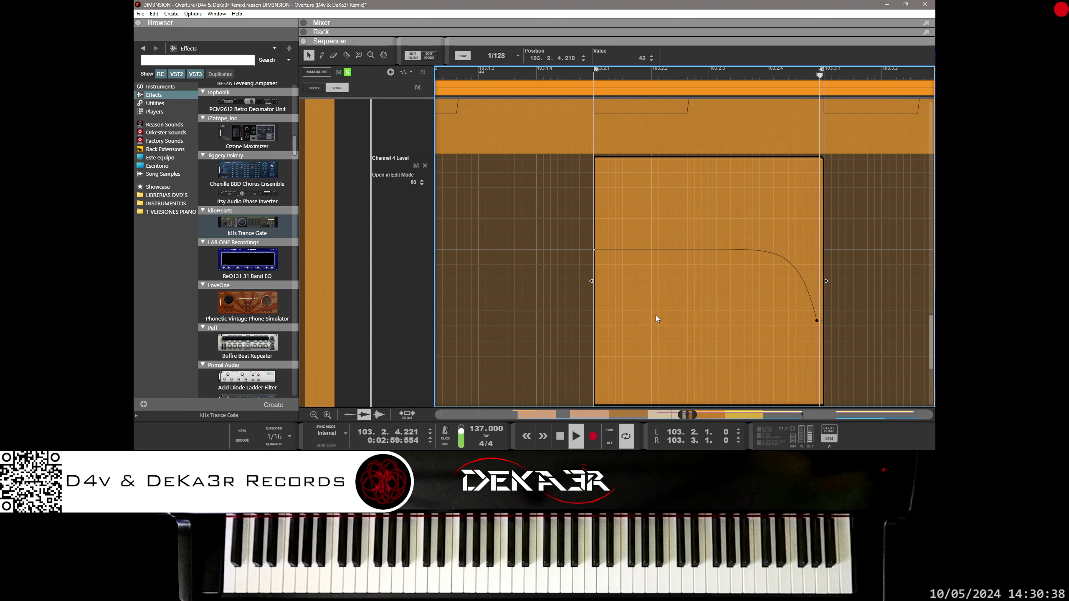
key(Left)
key(Left)
key(Left)
key(Left)
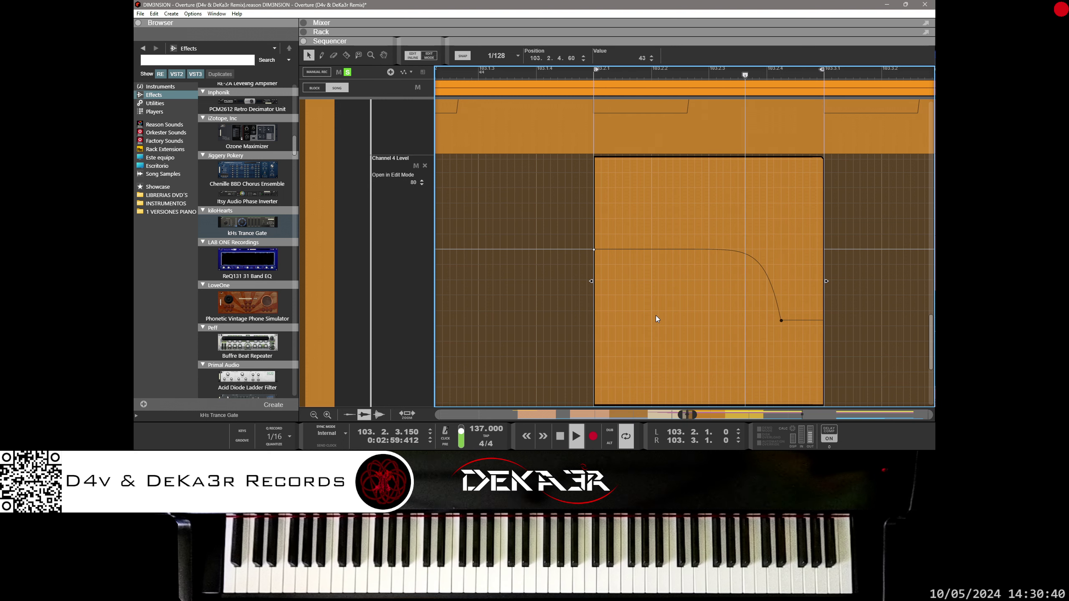